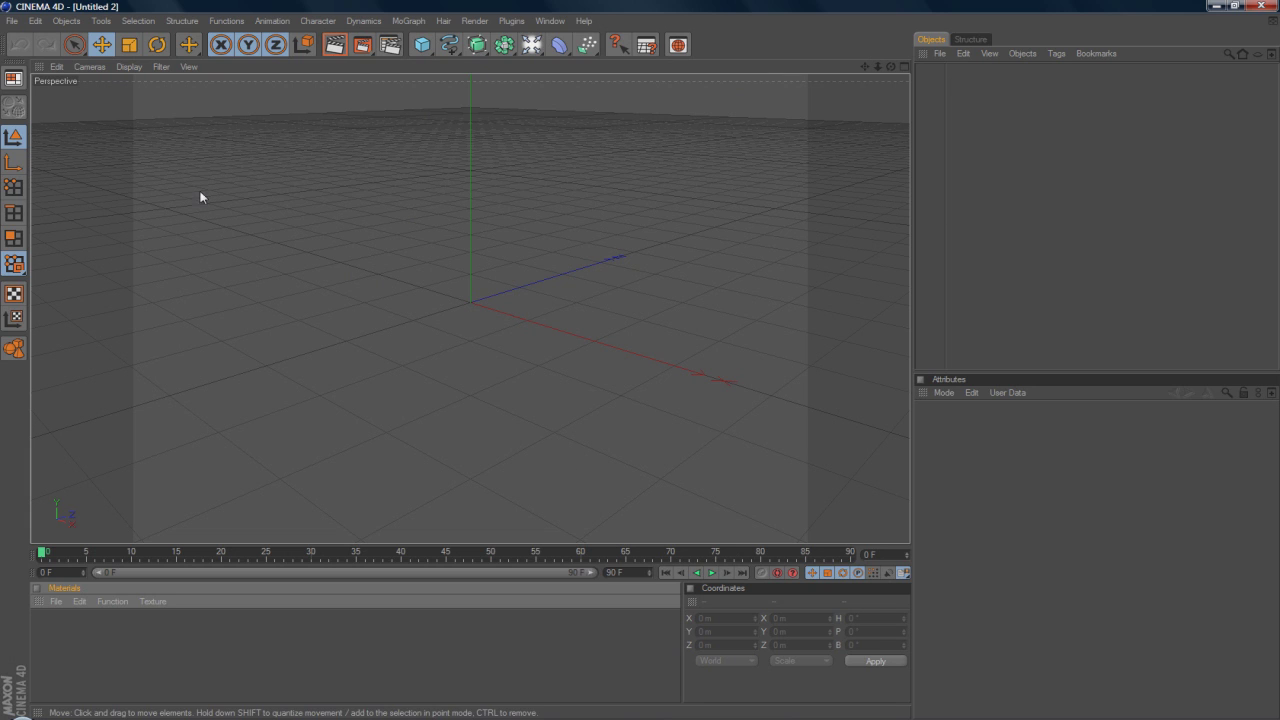
Set the render output resolution to 1280×720 in Render Settings
left_click(474, 20)
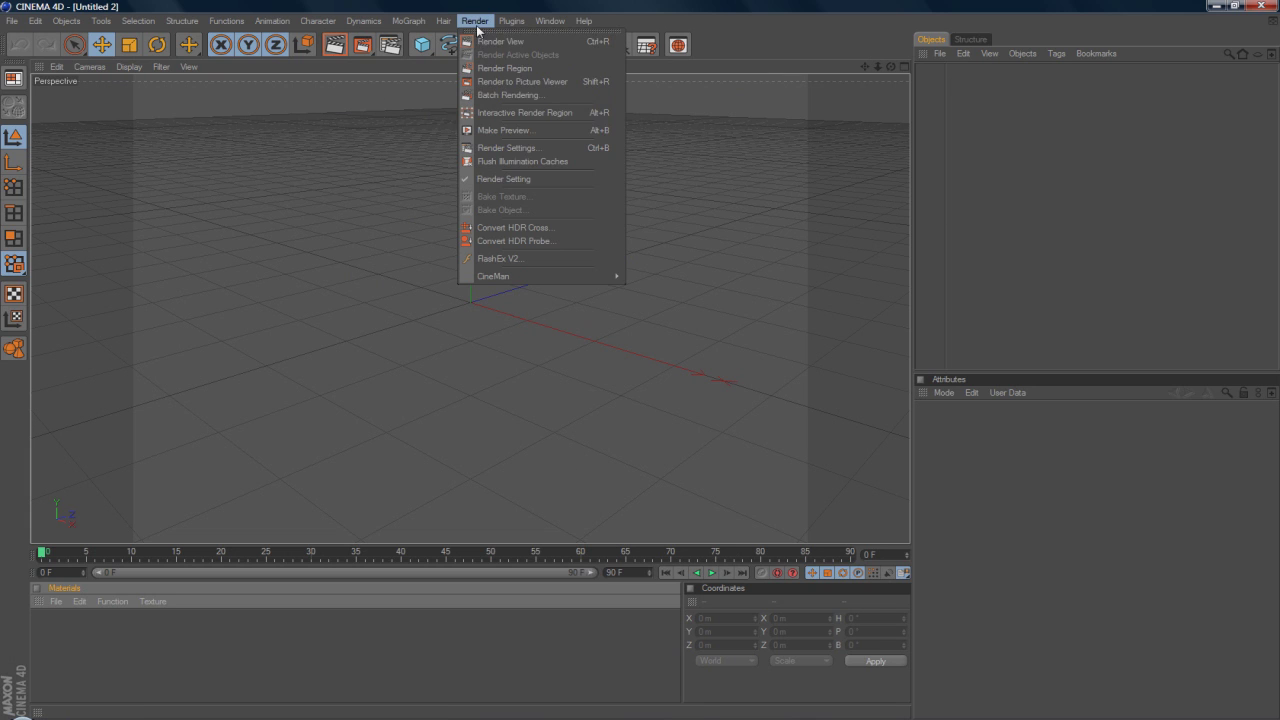
left_click(482, 150)
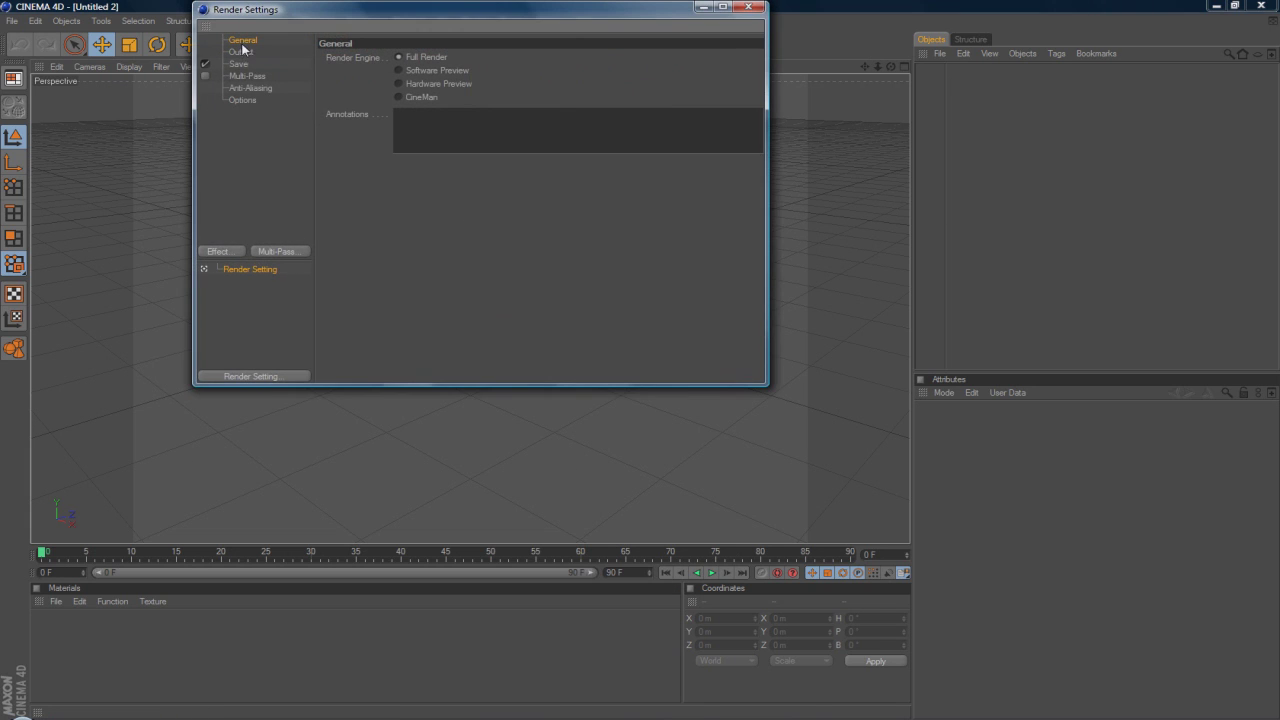
left_click(241, 51)
double_click(432, 71)
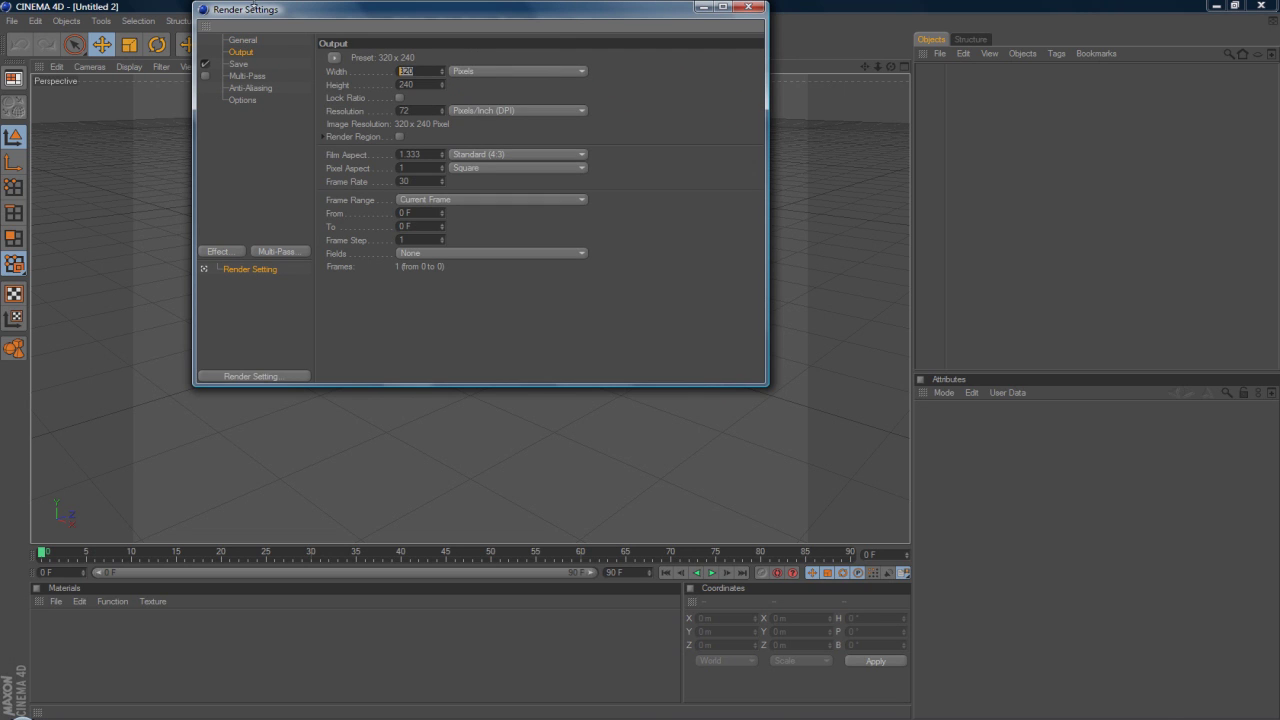
key("Return")
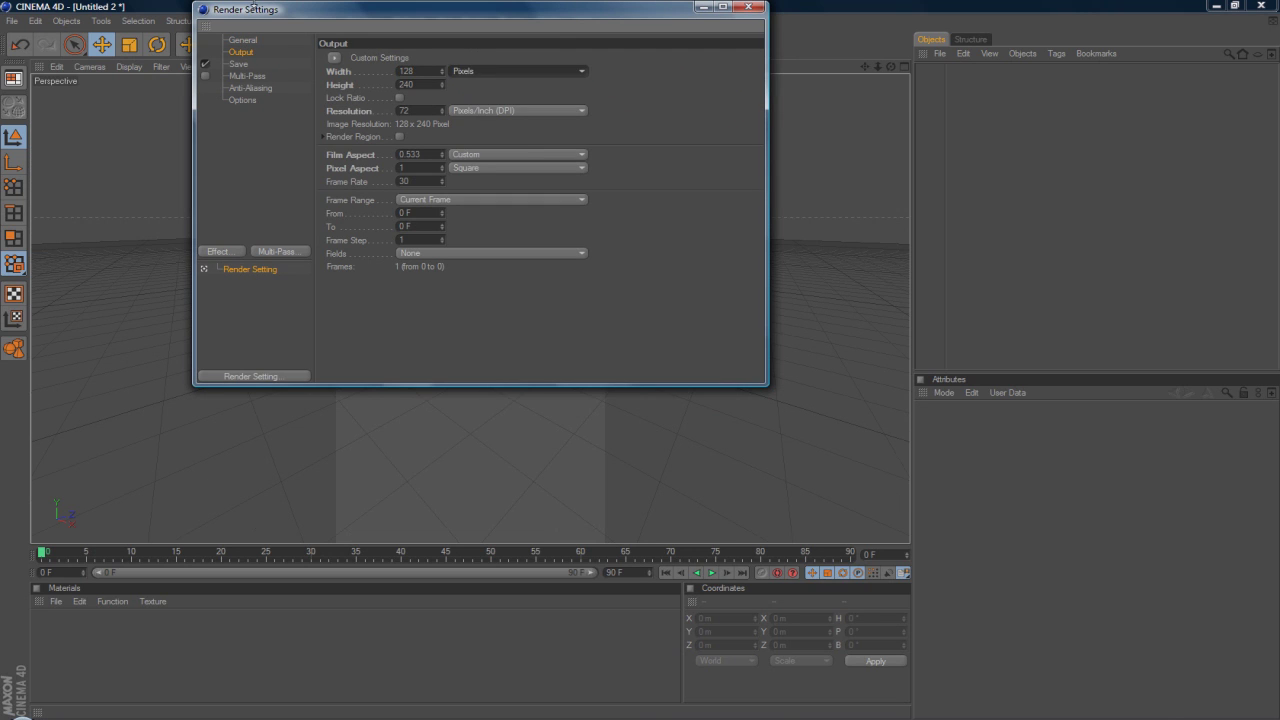
type("1280")
key("Tab")
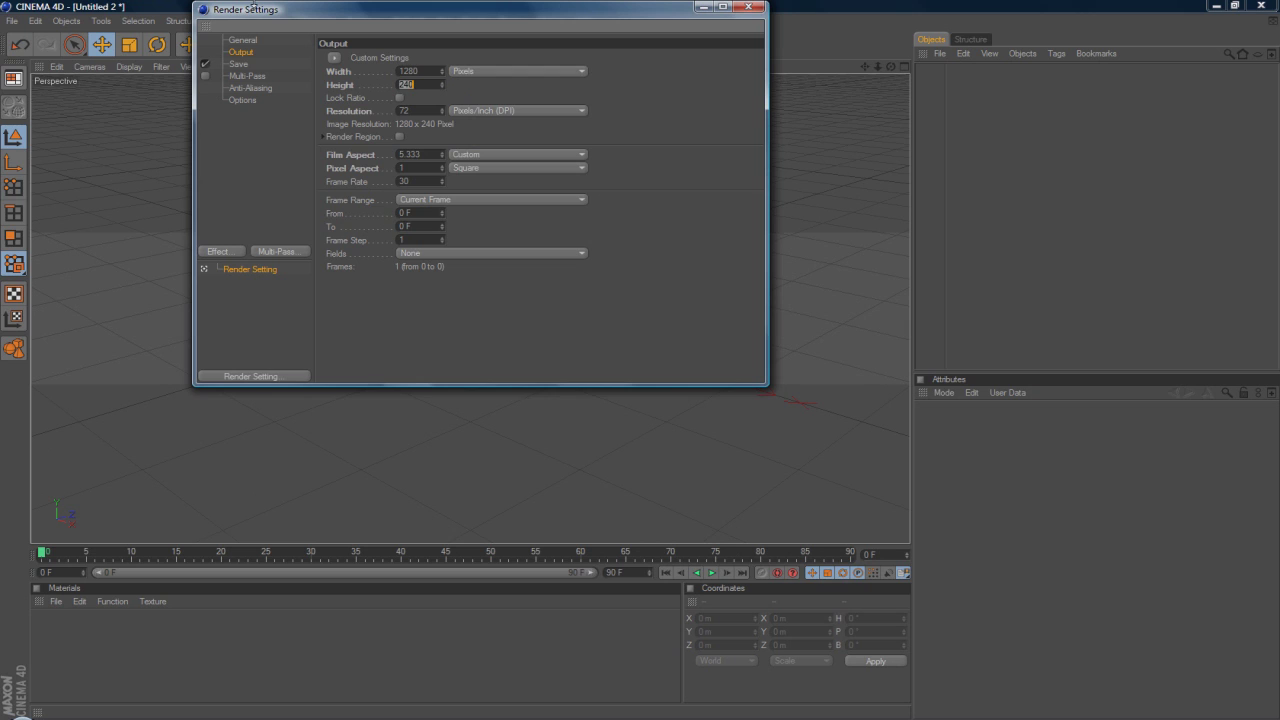
key("Return")
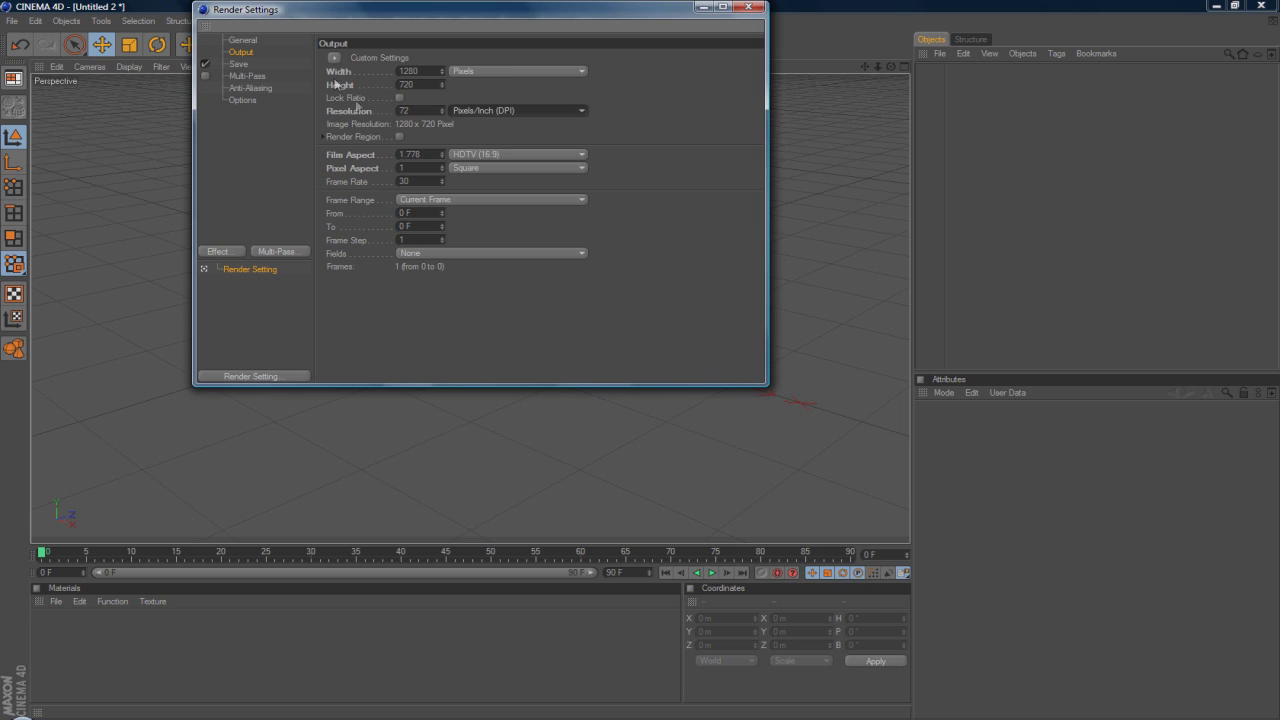
Render all frames at 60 fps, then bring up the Save settings page
left_click(455, 199)
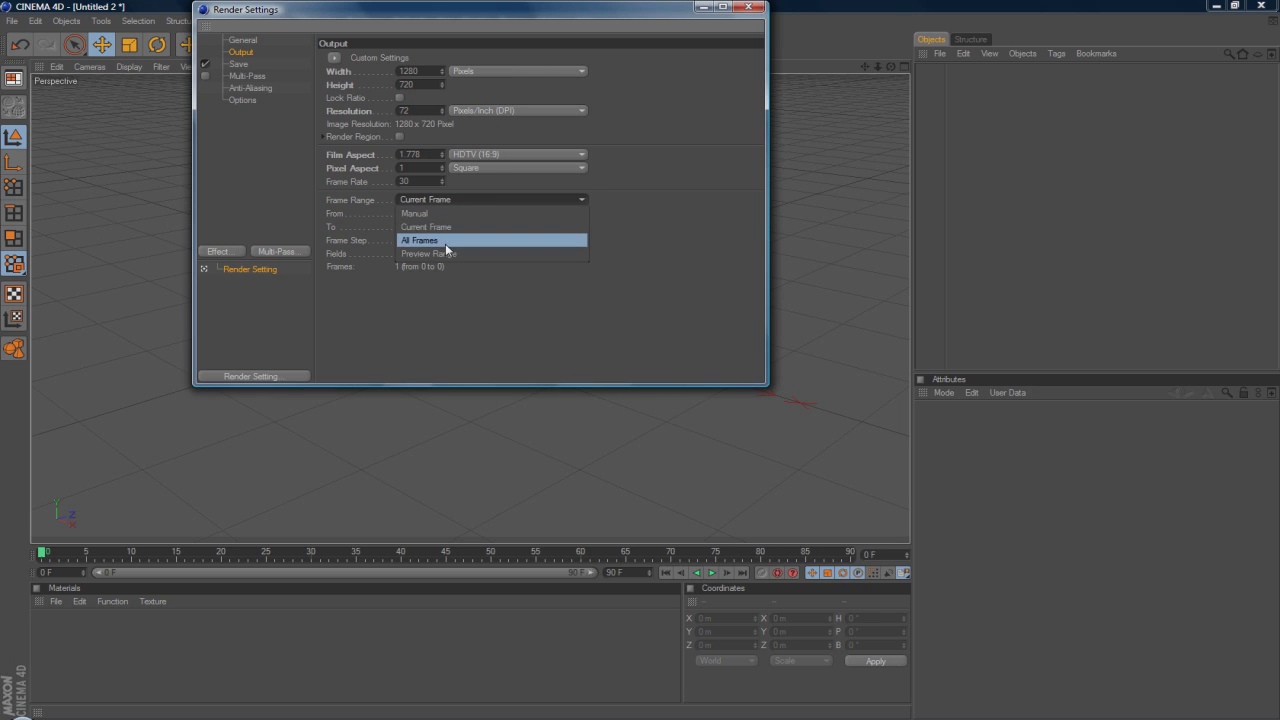
left_click(445, 241)
double_click(405, 181)
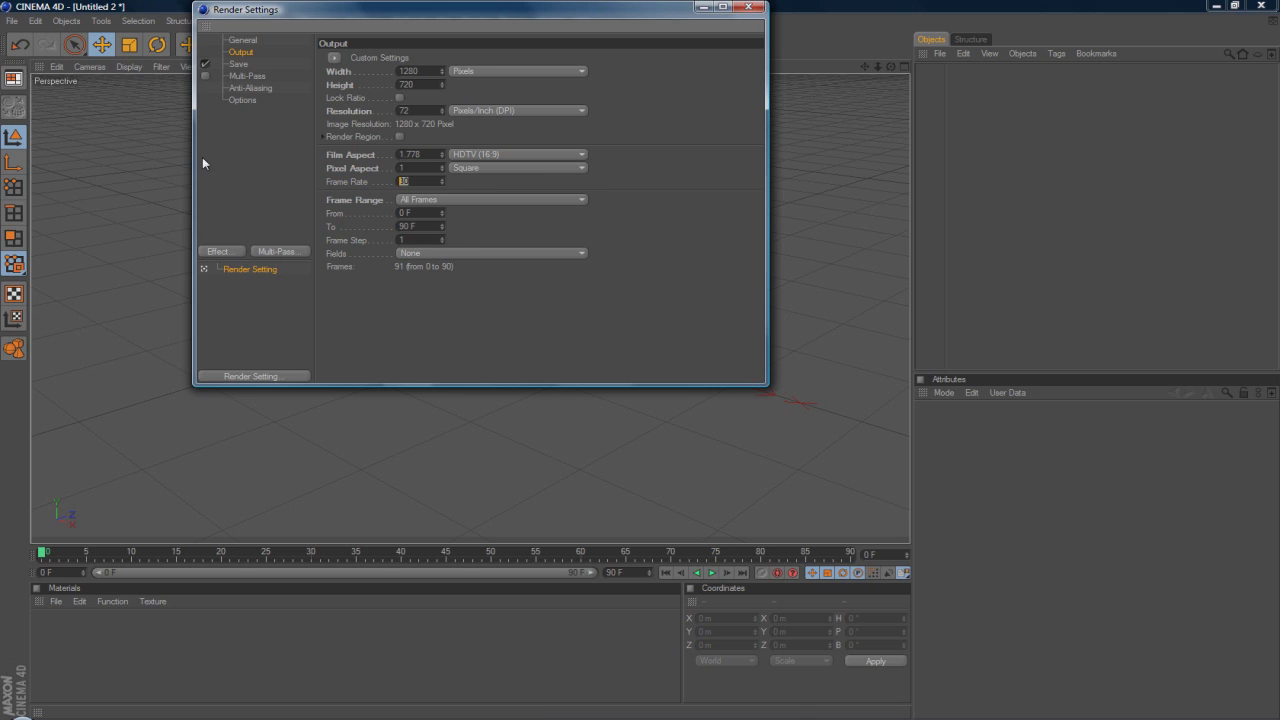
type("60")
key("Return")
left_click(240, 65)
Save the render as a QuickTime Movie named 'tut' on the Desktop
left_click(465, 97)
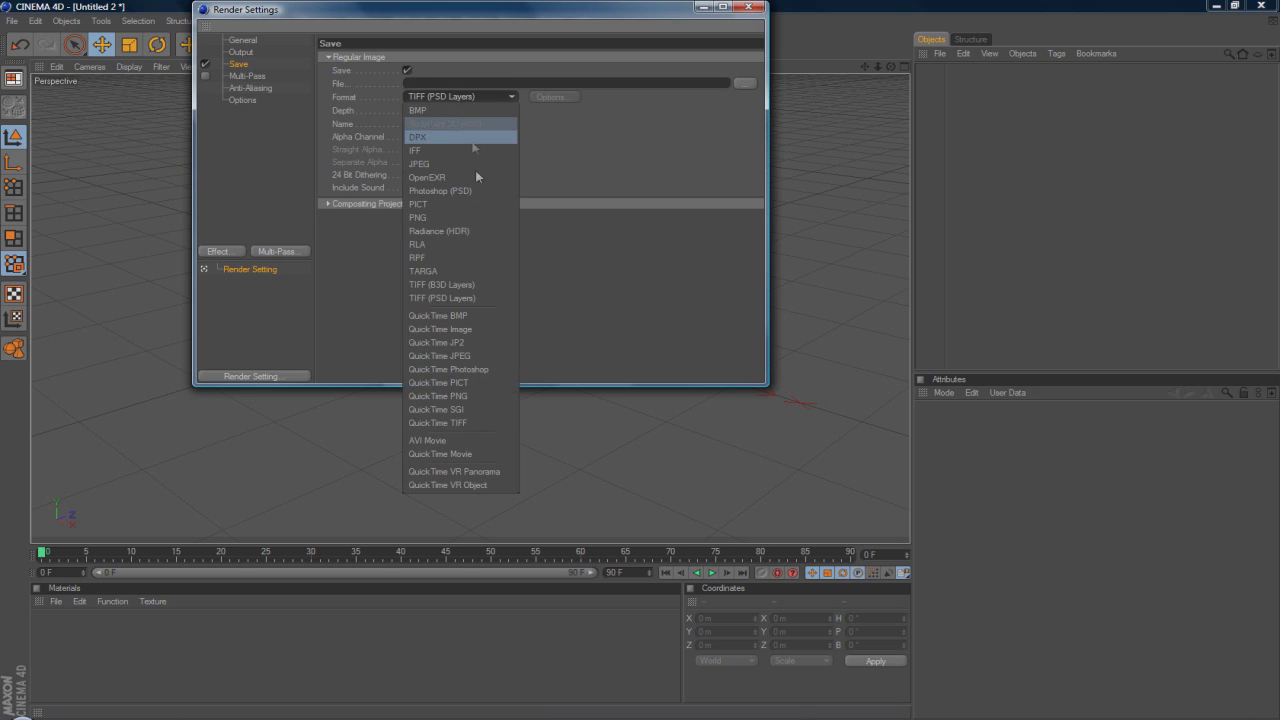
left_click(488, 454)
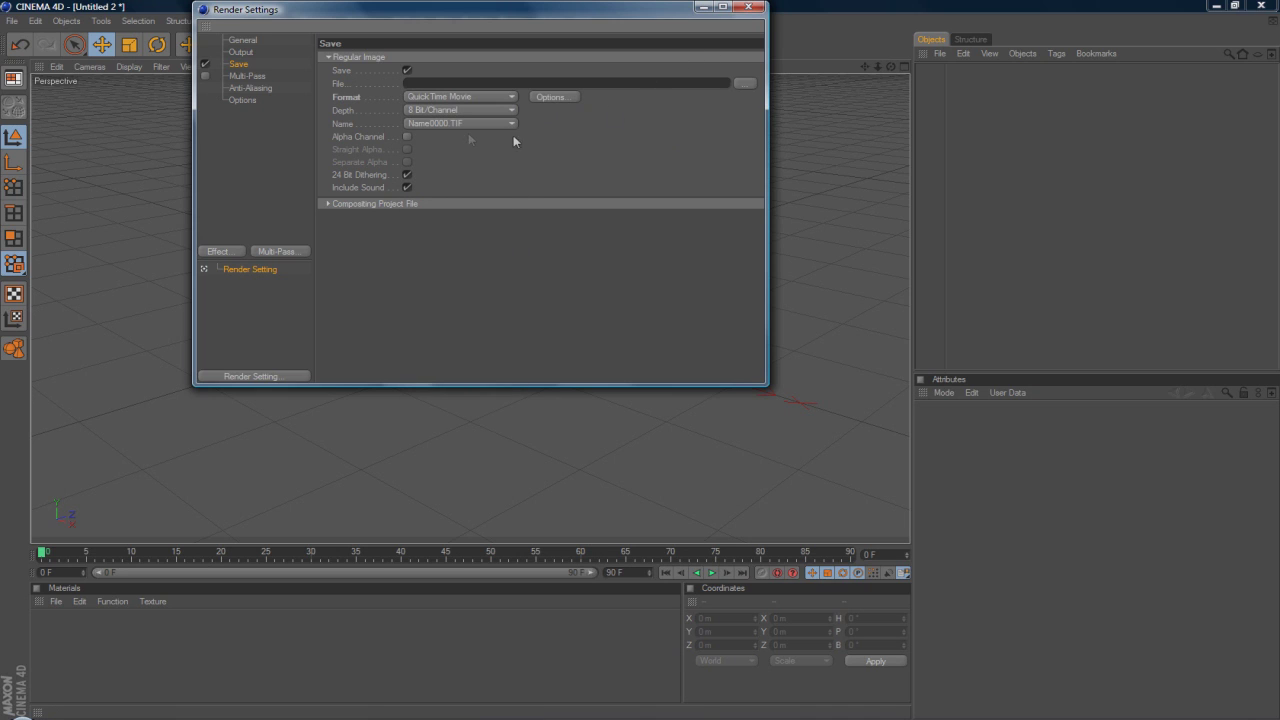
left_click(750, 84)
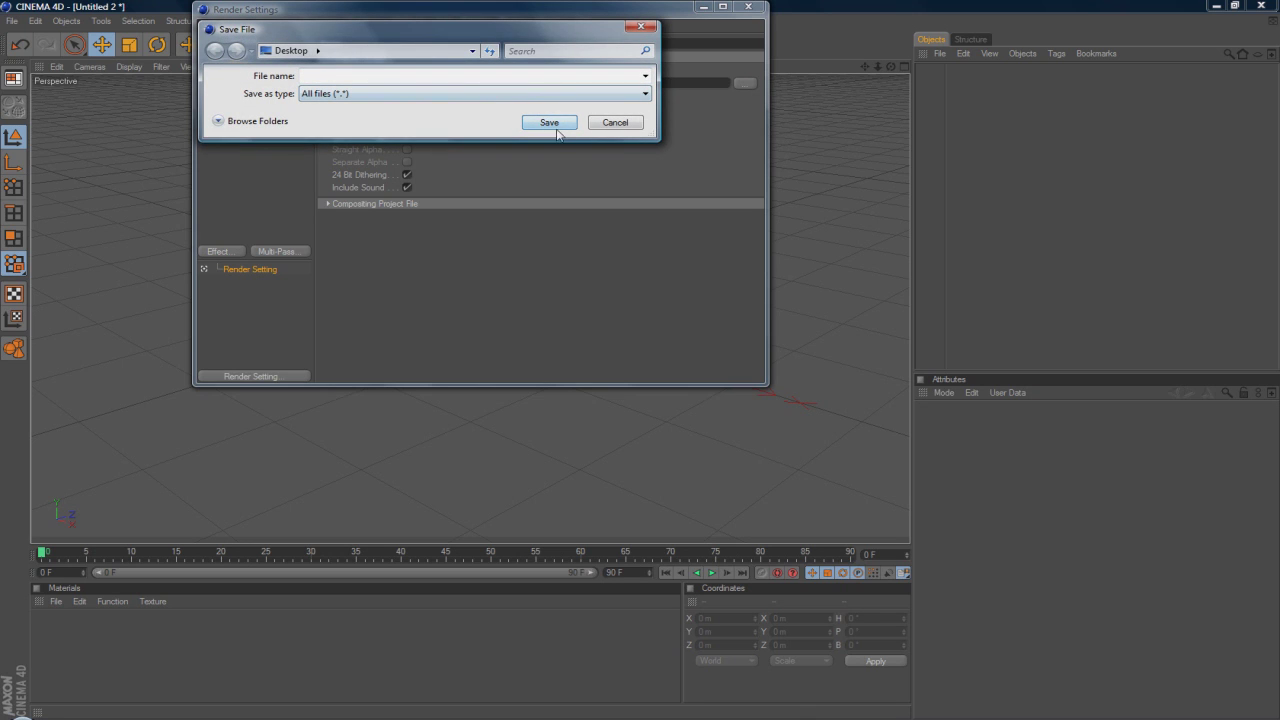
left_click(518, 93)
left_click(515, 78)
type("tut")
key("Return")
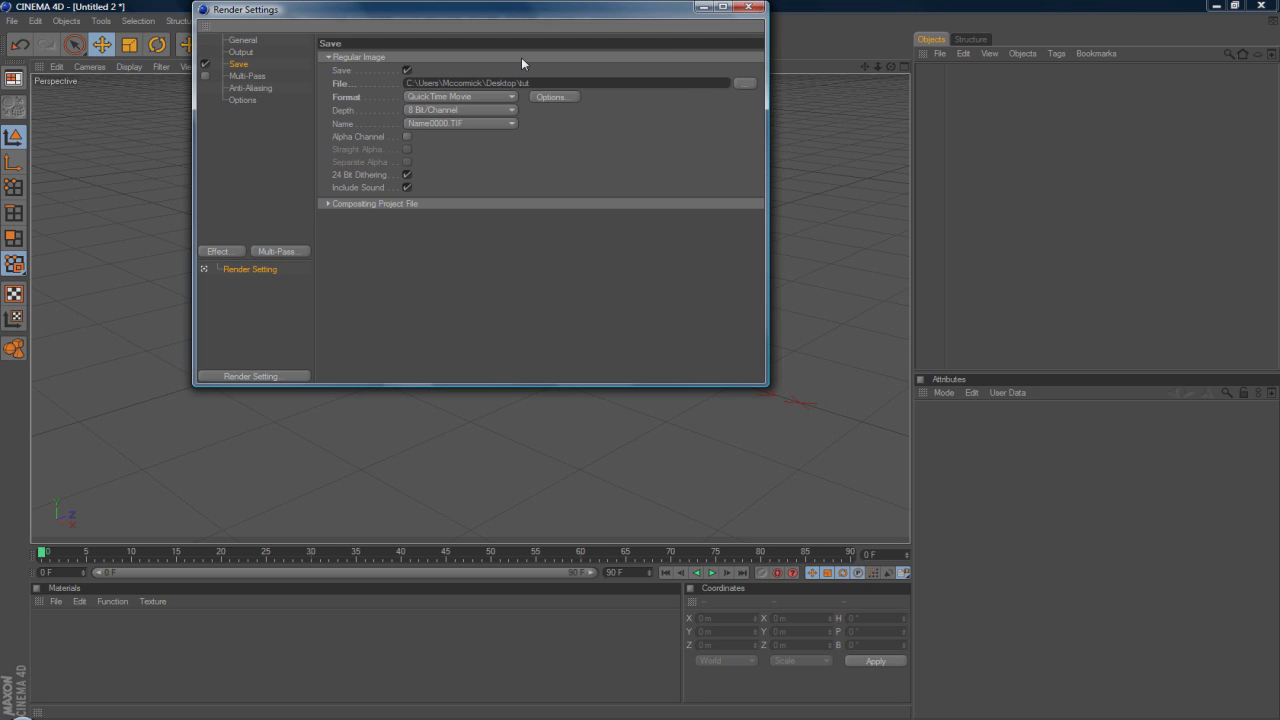
left_click(260, 86)
Add the Ambient Occlusion and Global Illumination render effects
left_click(240, 66)
left_click(248, 77)
left_click(246, 89)
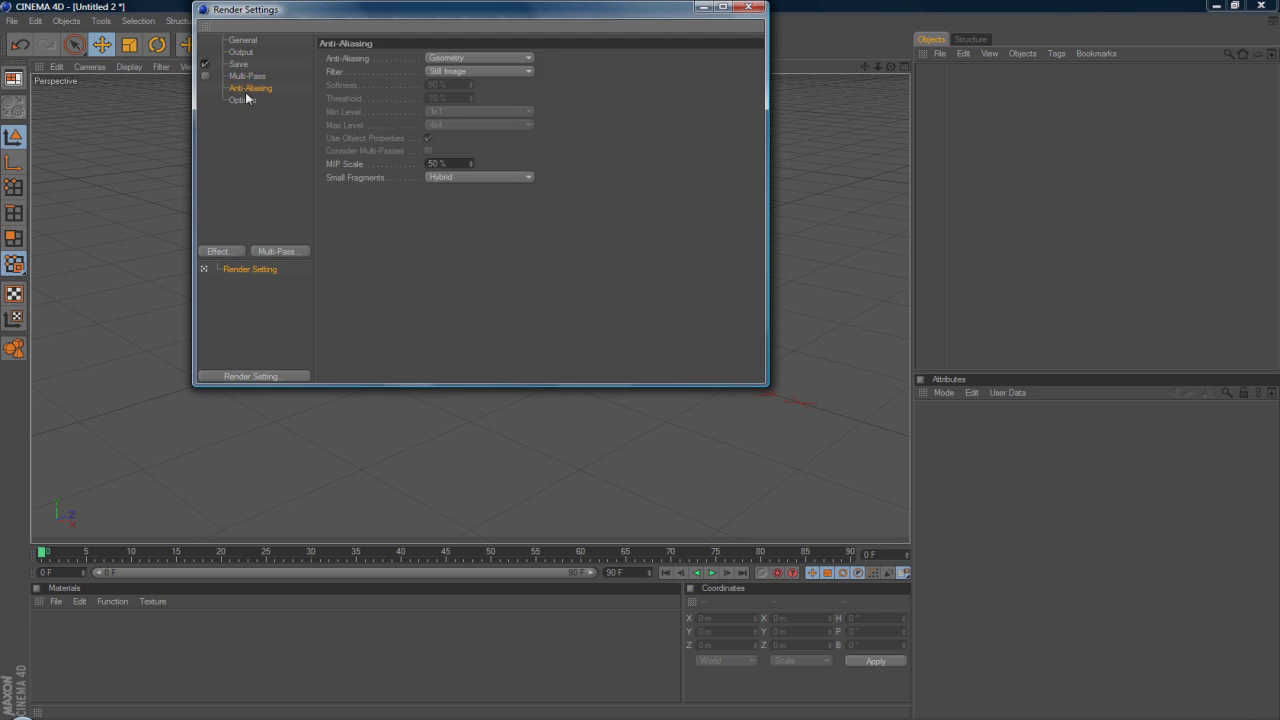
left_click(243, 99)
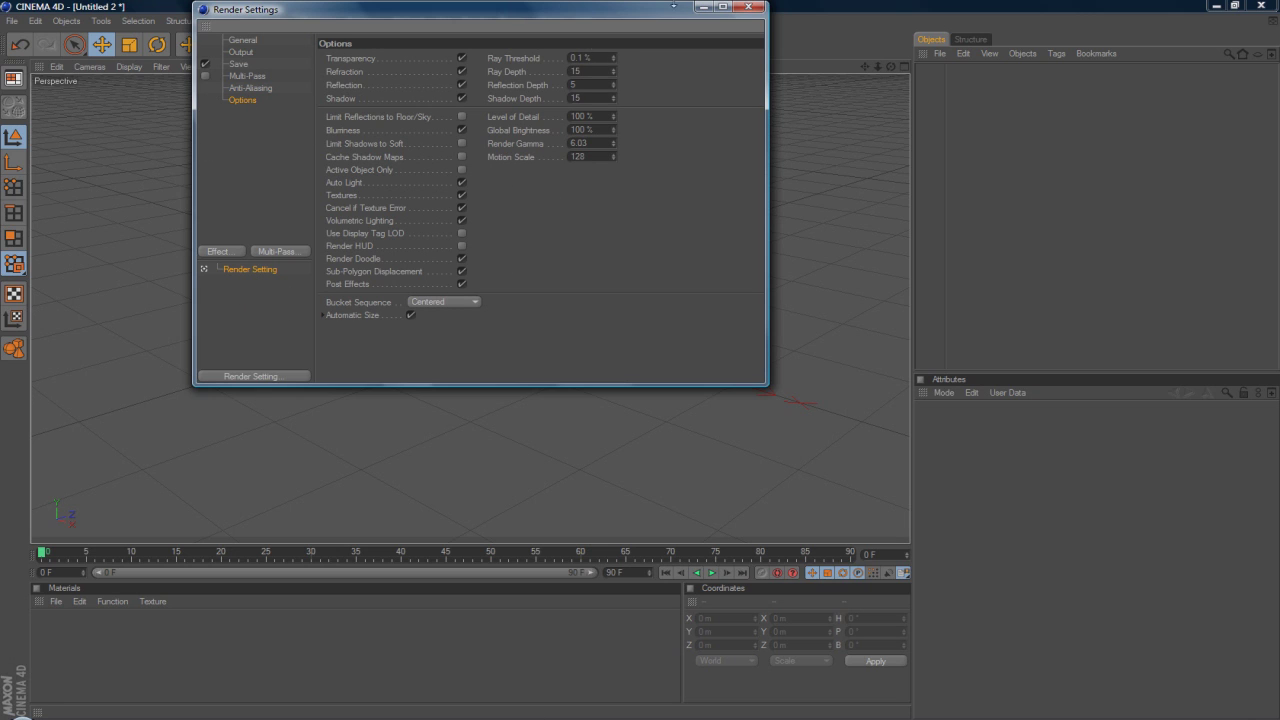
left_click(240, 252)
left_click(296, 331)
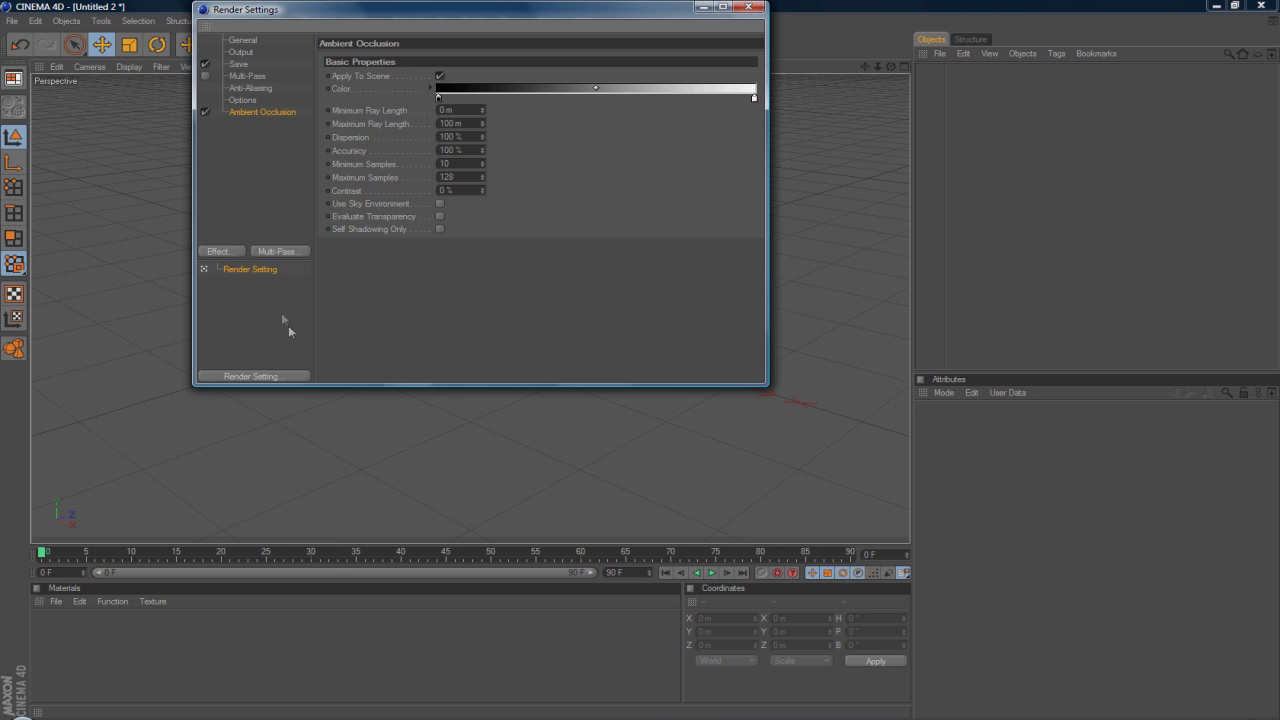
left_click(220, 251)
left_click(302, 408)
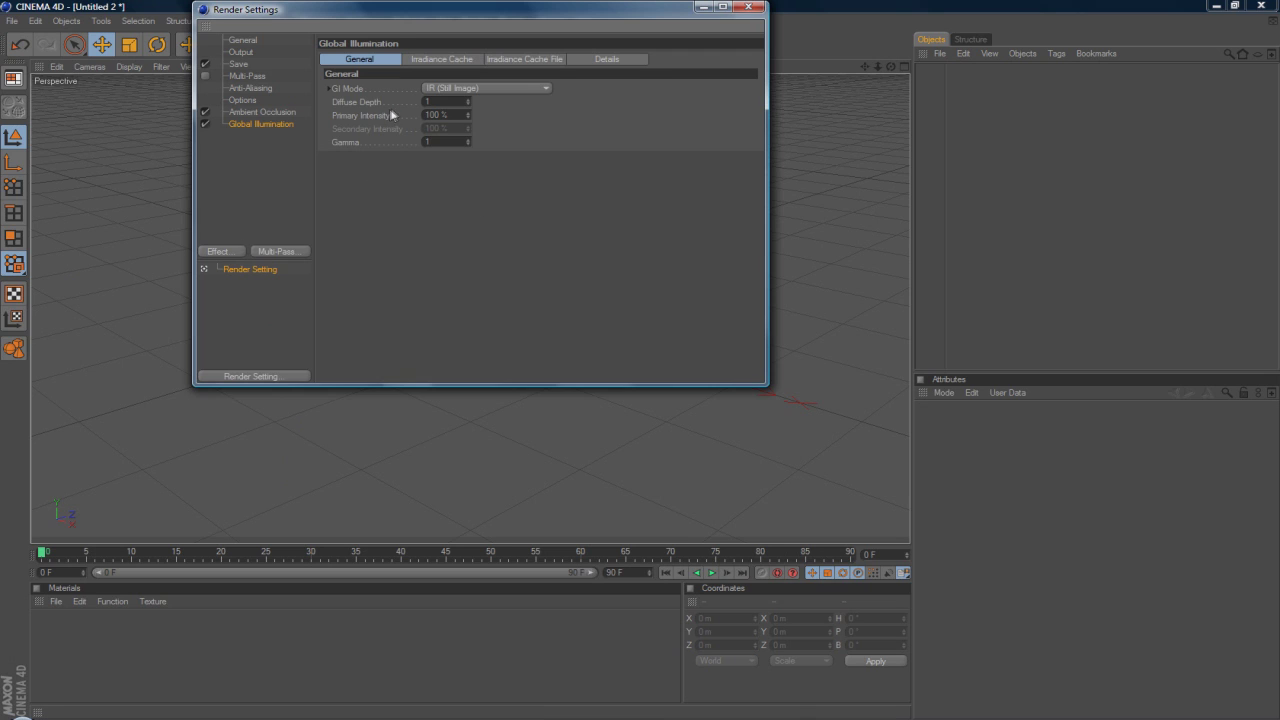
Set the Irradiance Cache stochastic samples and record density both to Low
left_click(441, 59)
left_click(460, 91)
left_click(472, 119)
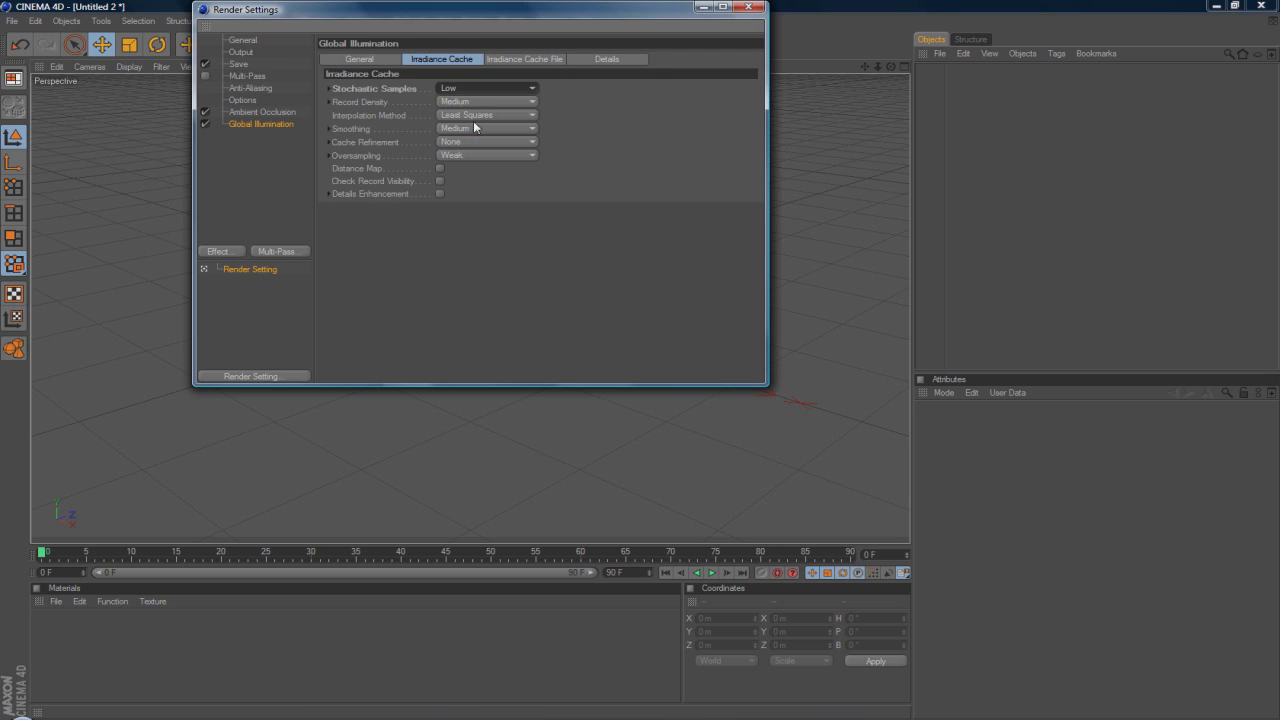
left_click(475, 103)
left_click(480, 144)
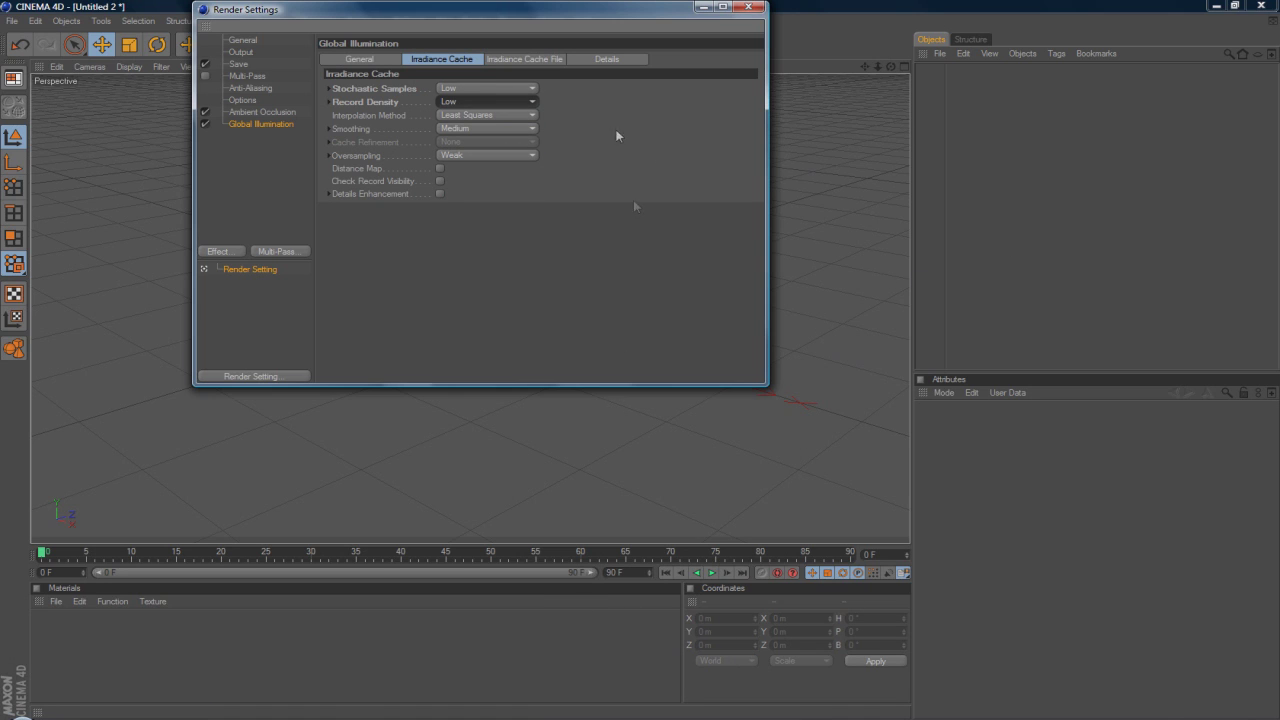
left_click(532, 89)
left_click(590, 110)
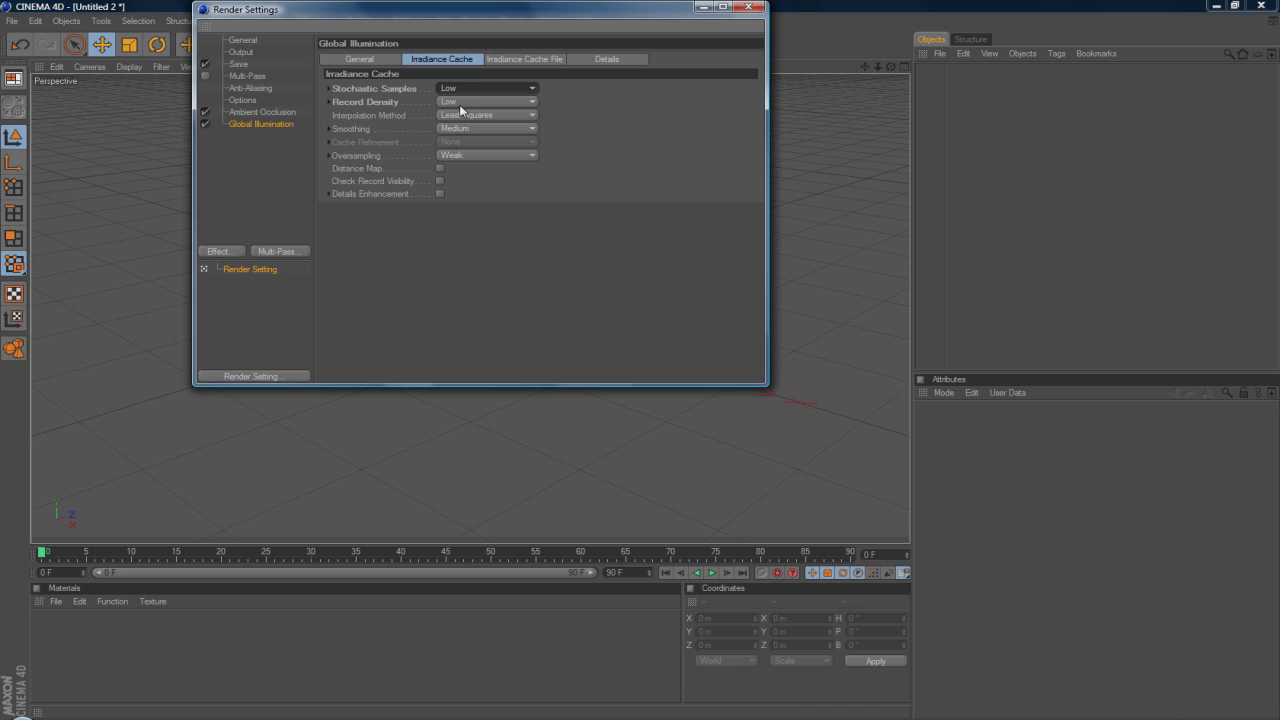
Give Ambient Occlusion a 145 m maximum ray length and 30% contrast
left_click(263, 112)
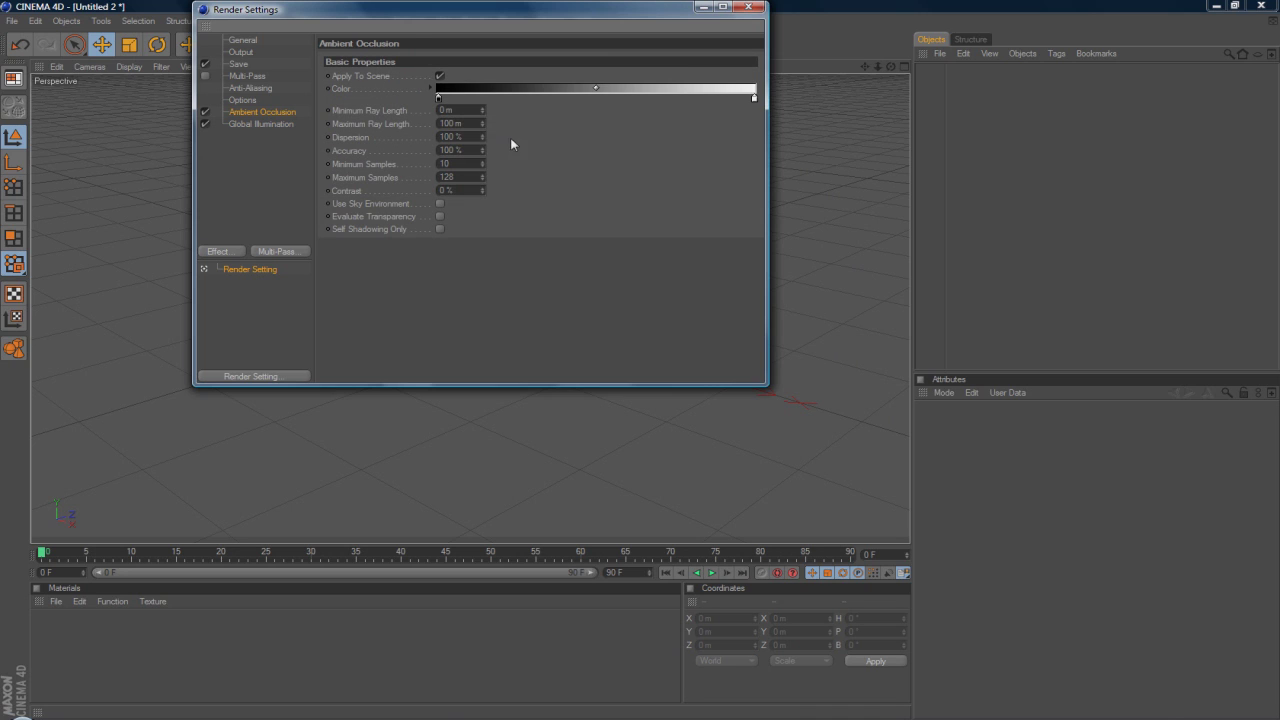
double_click(457, 123)
type("145")
double_click(447, 190)
type("30")
key("Return")
Close Render Settings and add a MoGraph text object to the scene
left_click(748, 8)
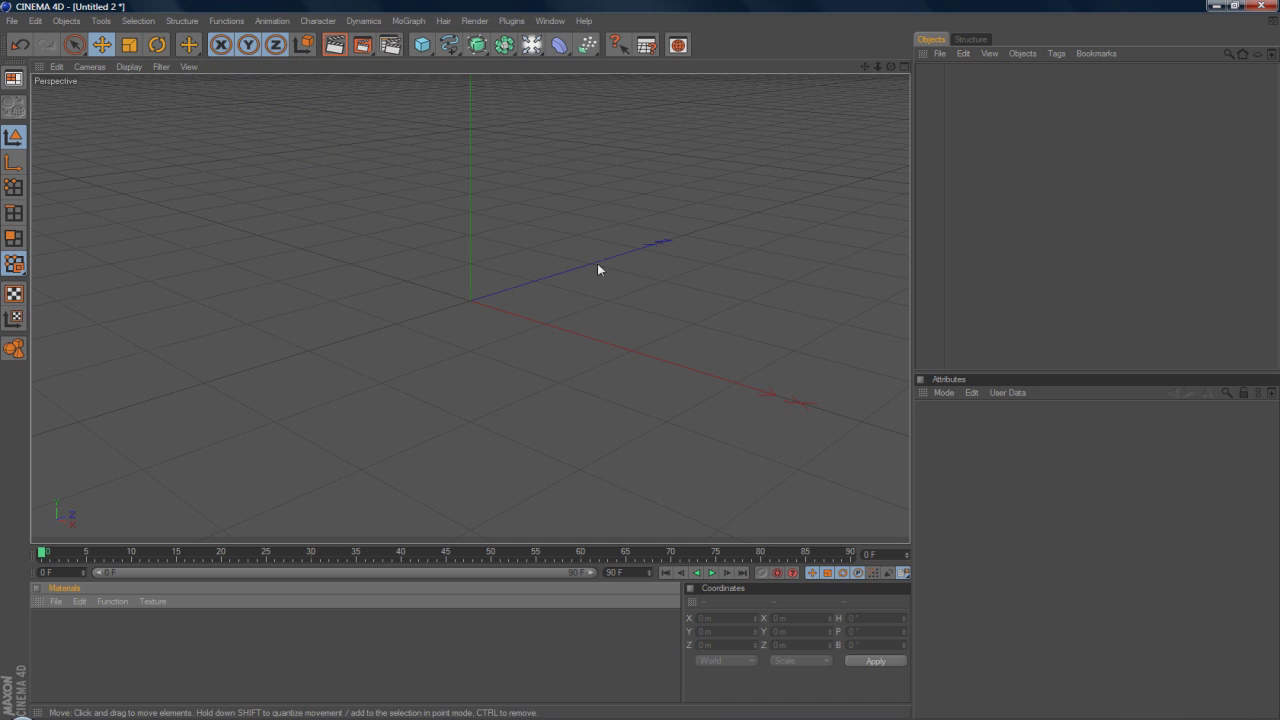
left_click(412, 20)
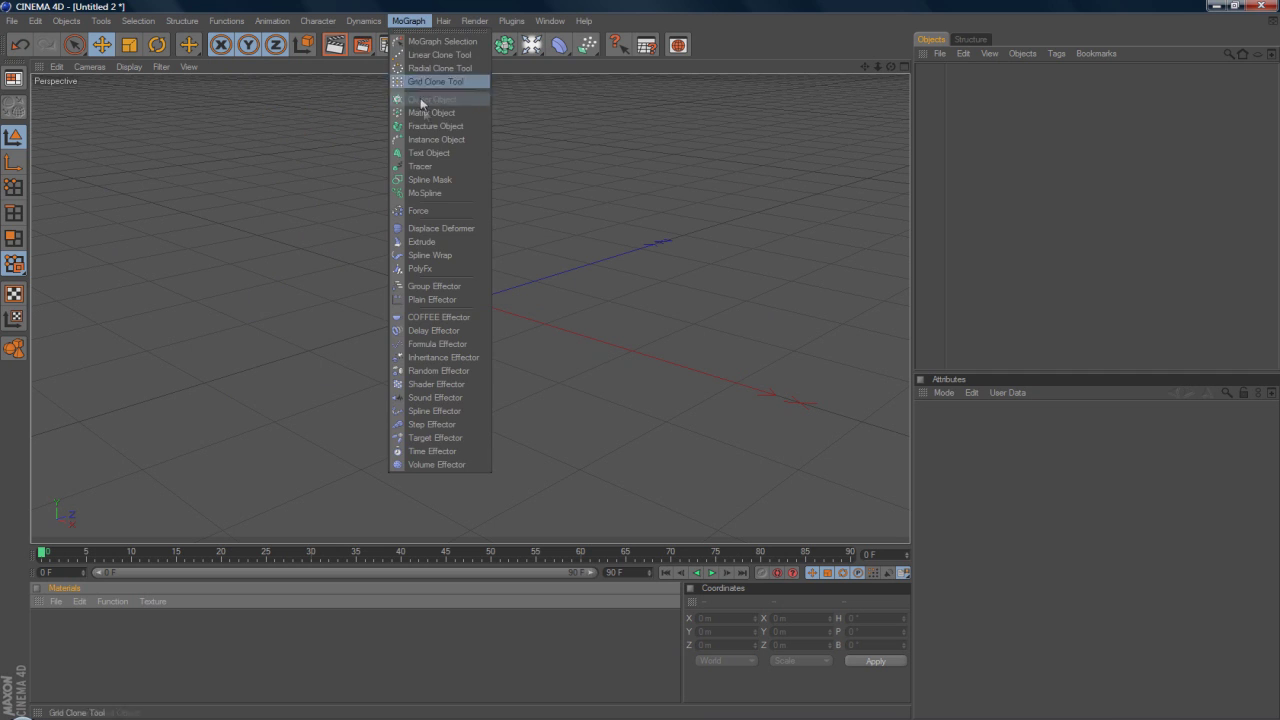
left_click(434, 158)
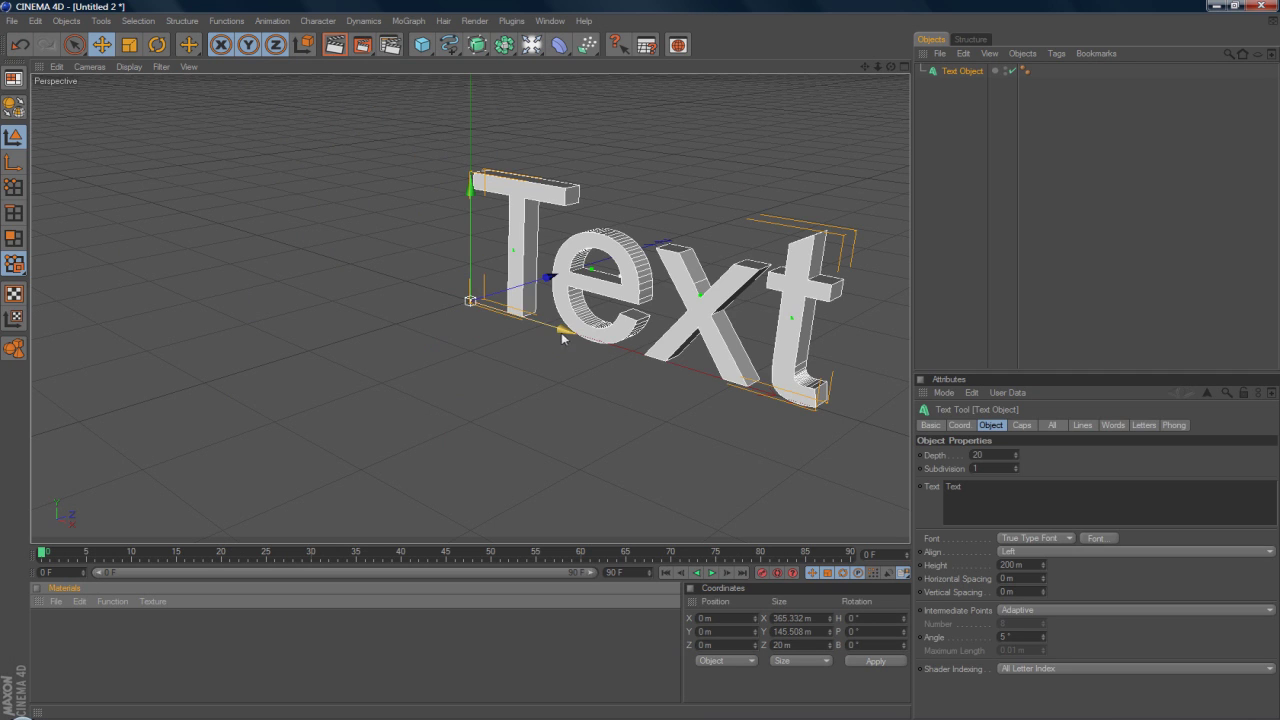
left_click_drag(561, 332, 612, 310, "alt")
scroll(612, 310, "down", 3)
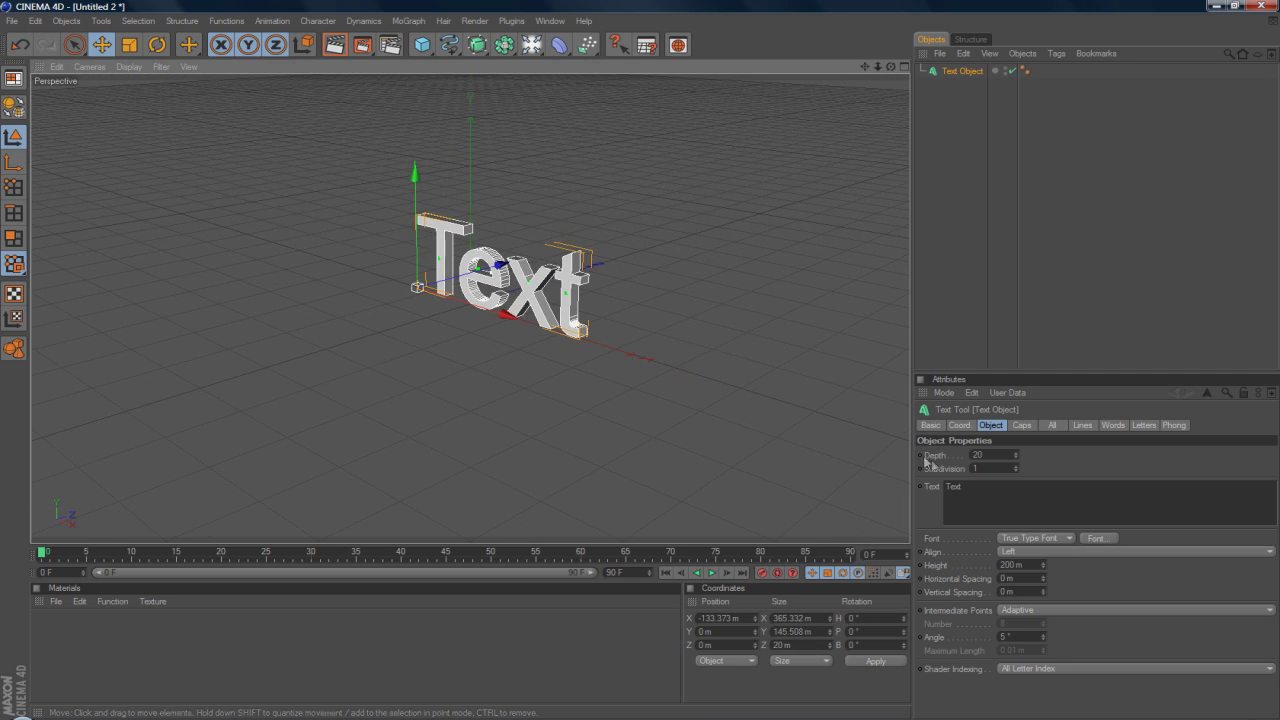
Change the text object's wording to 'GRUNGE'
double_click(953, 486)
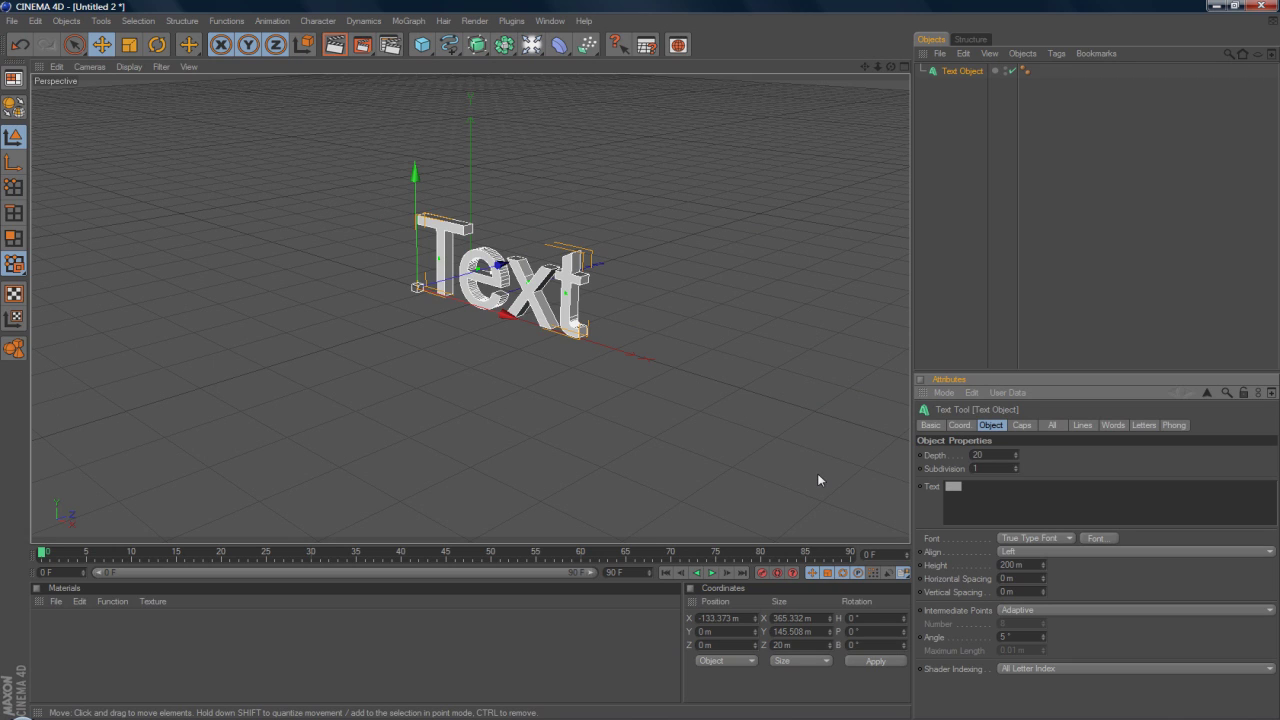
type("CONOR")
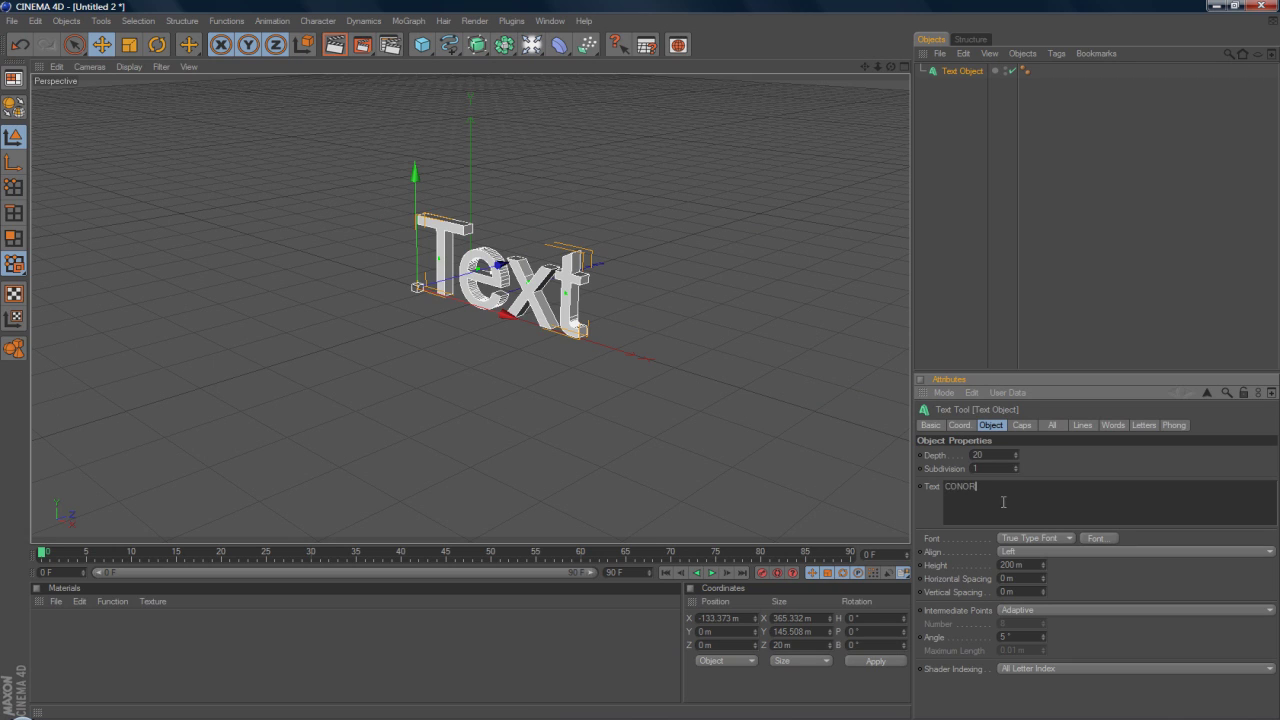
key("ctrl+a")
type("GRUNGE")
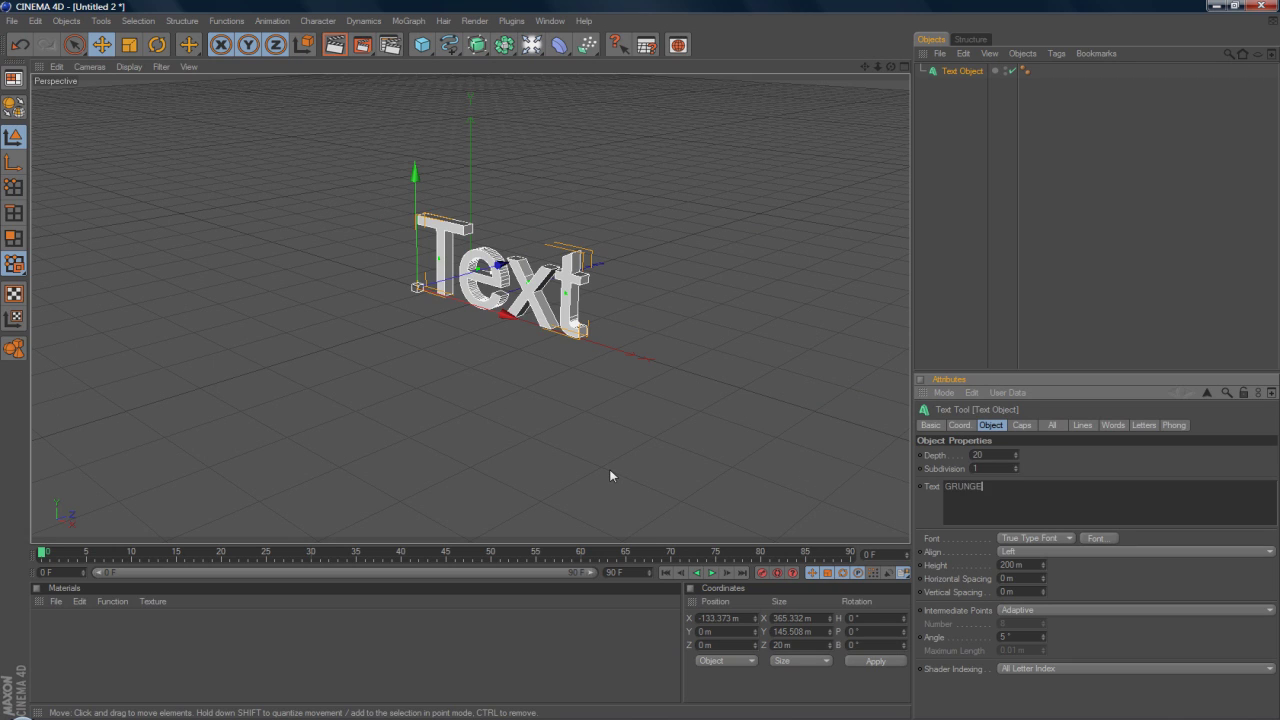
left_click(961, 91)
left_click(960, 74)
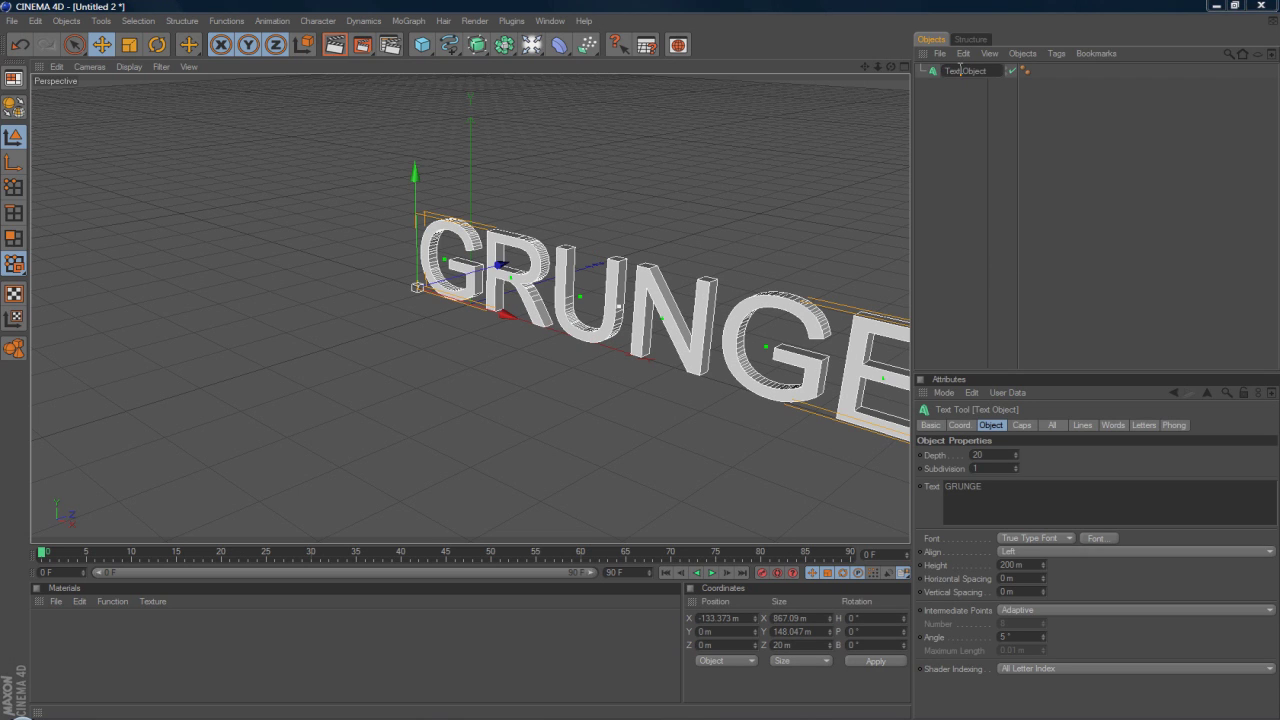
Set the GRUNGE text's font to REBOARD
left_click(1096, 538)
type("RE")
left_click(100, 141)
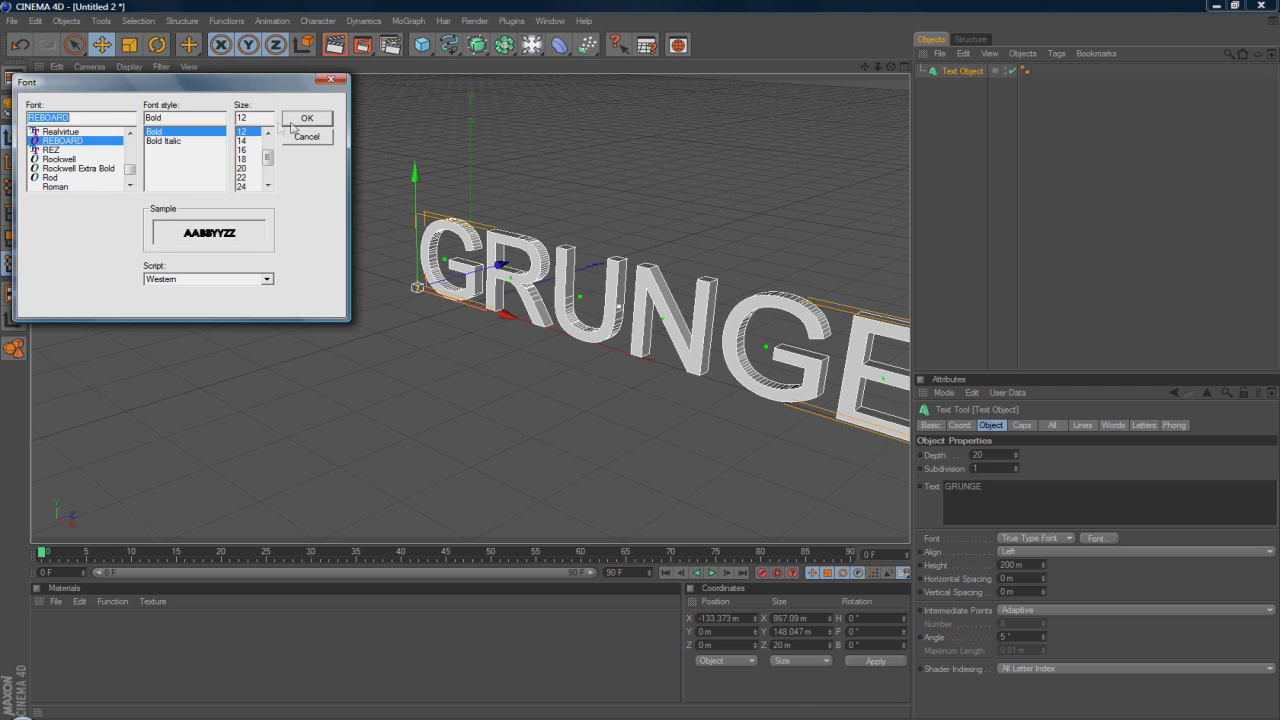
left_click(307, 118)
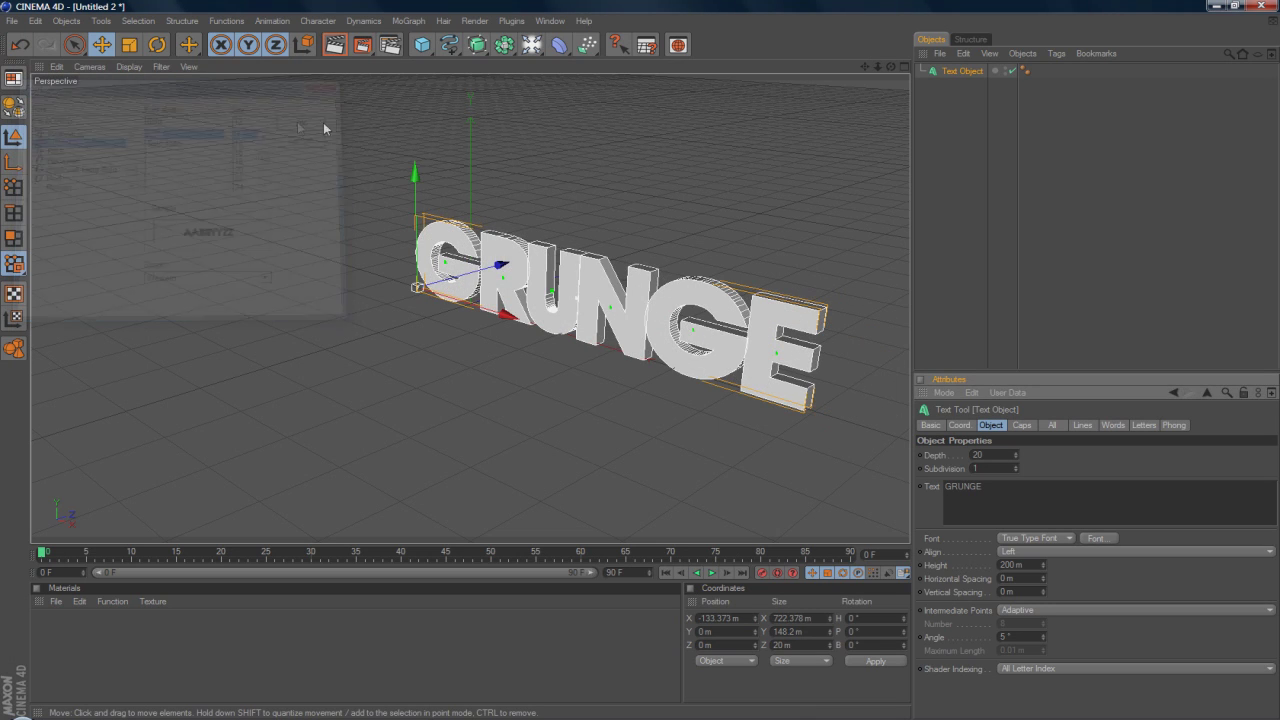
Set the text's extrusion depth to 100
double_click(985, 455)
type("10")
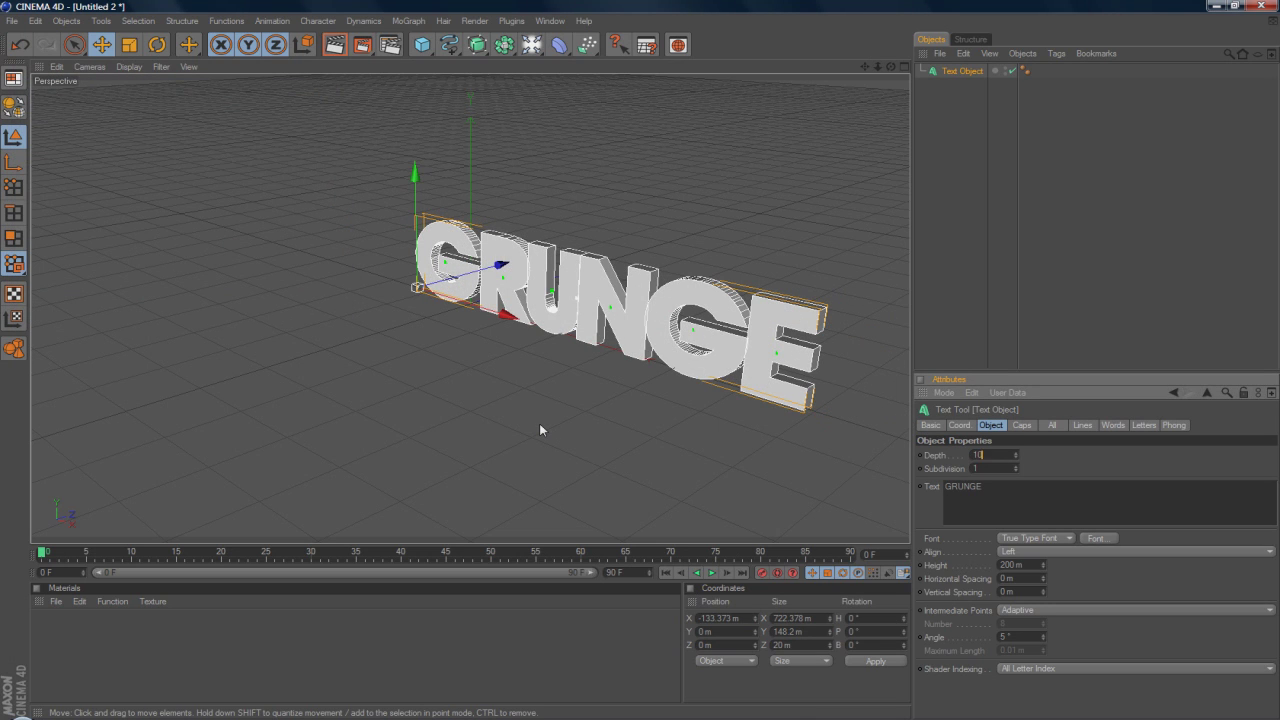
type("0")
key("Return")
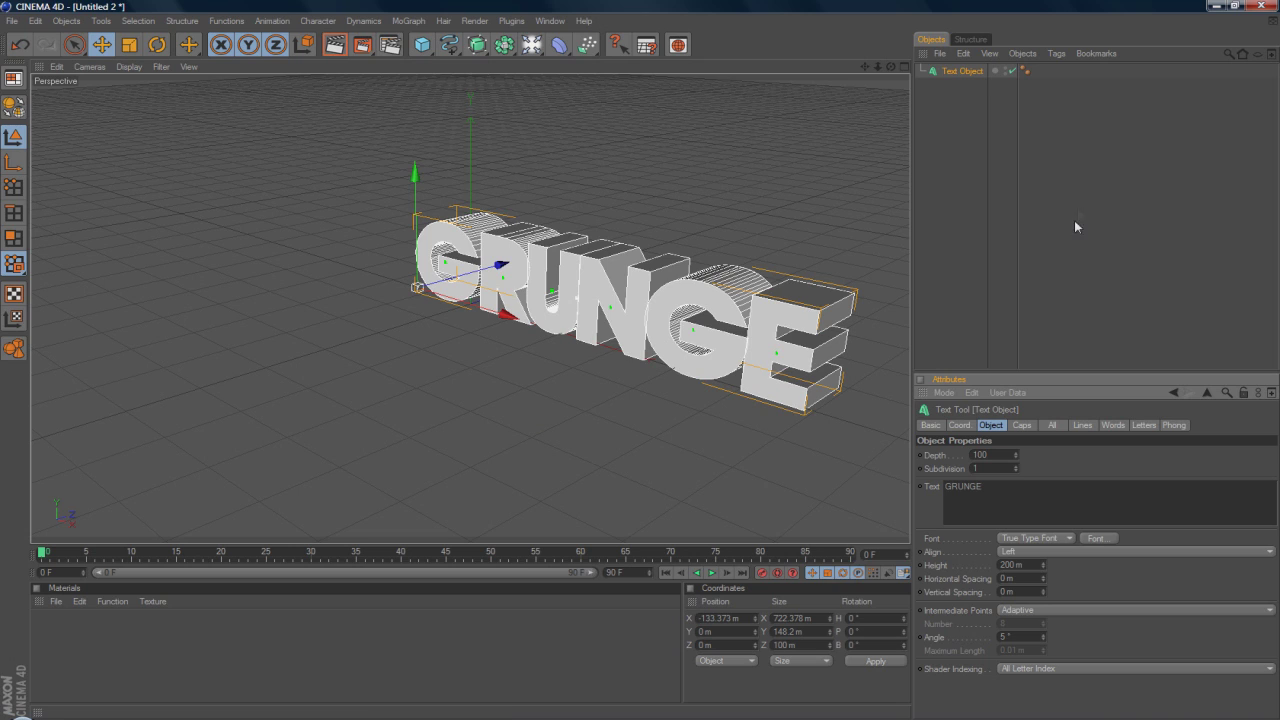
Make both Start and End caps Fillet Caps with 4 steps and 5 m radius
left_click(1015, 425)
left_click(1019, 455)
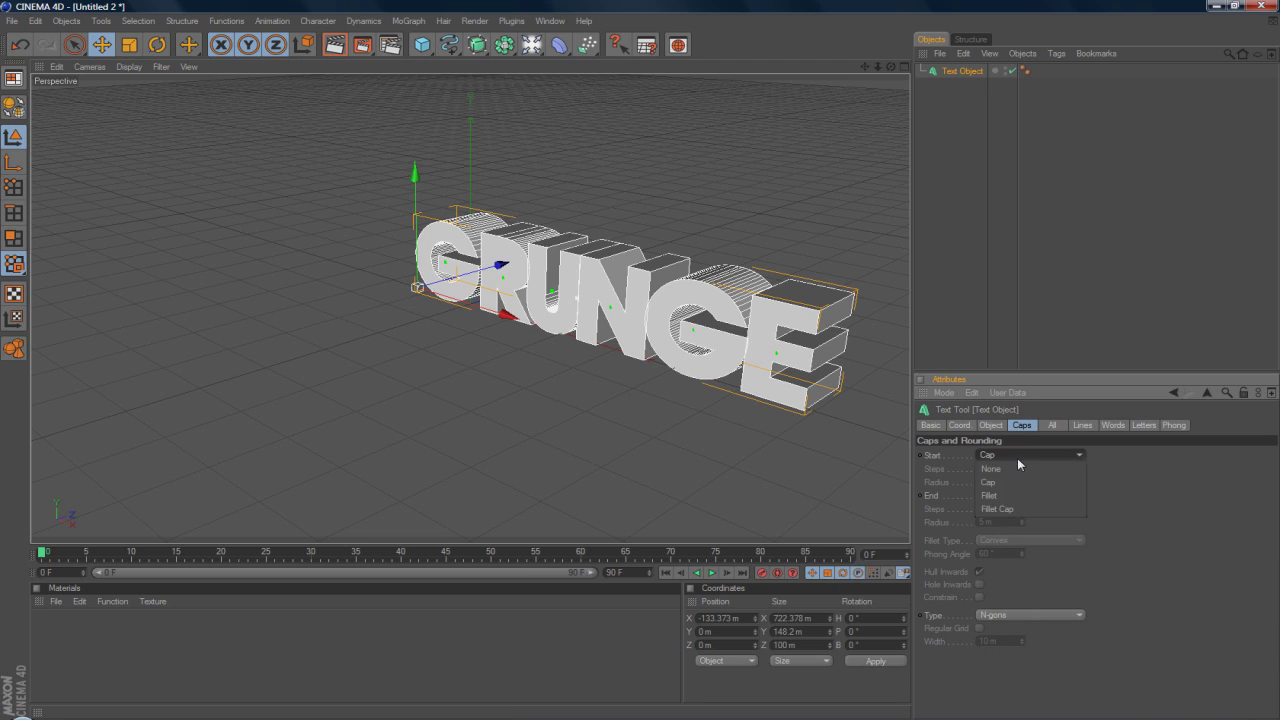
left_click(1017, 482)
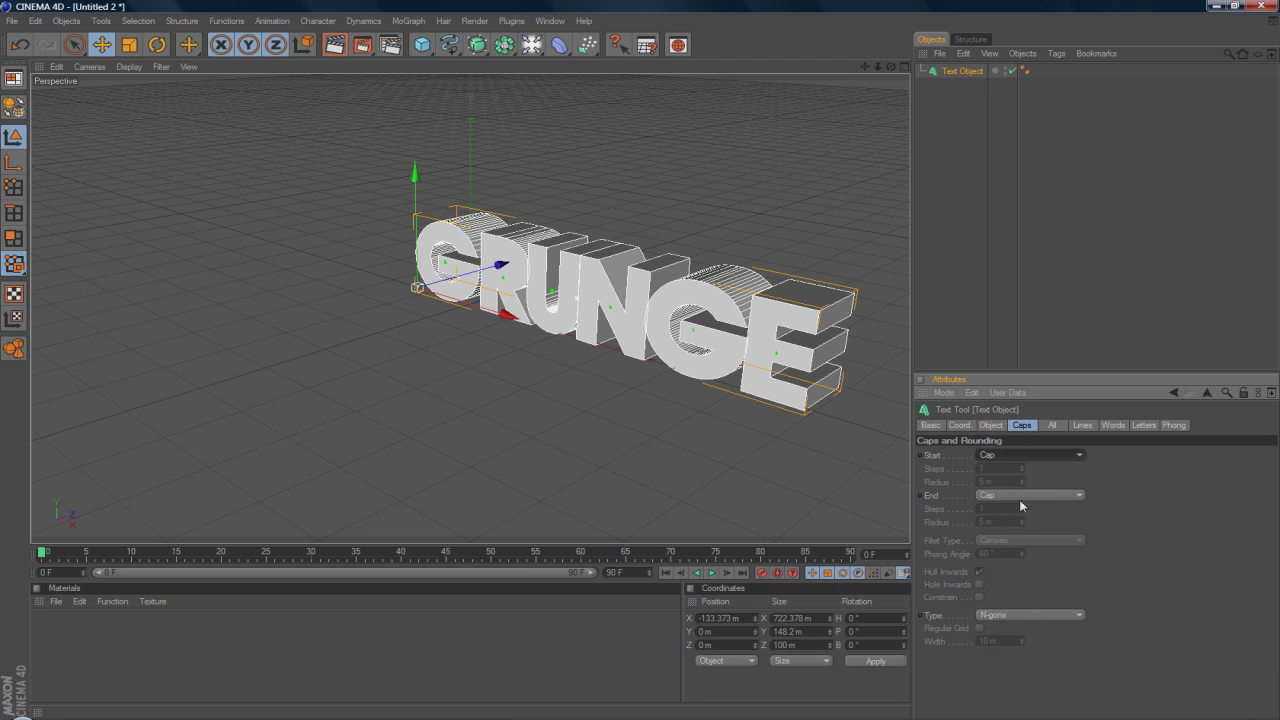
left_click(1022, 495)
left_click(1022, 539)
left_click(1012, 457)
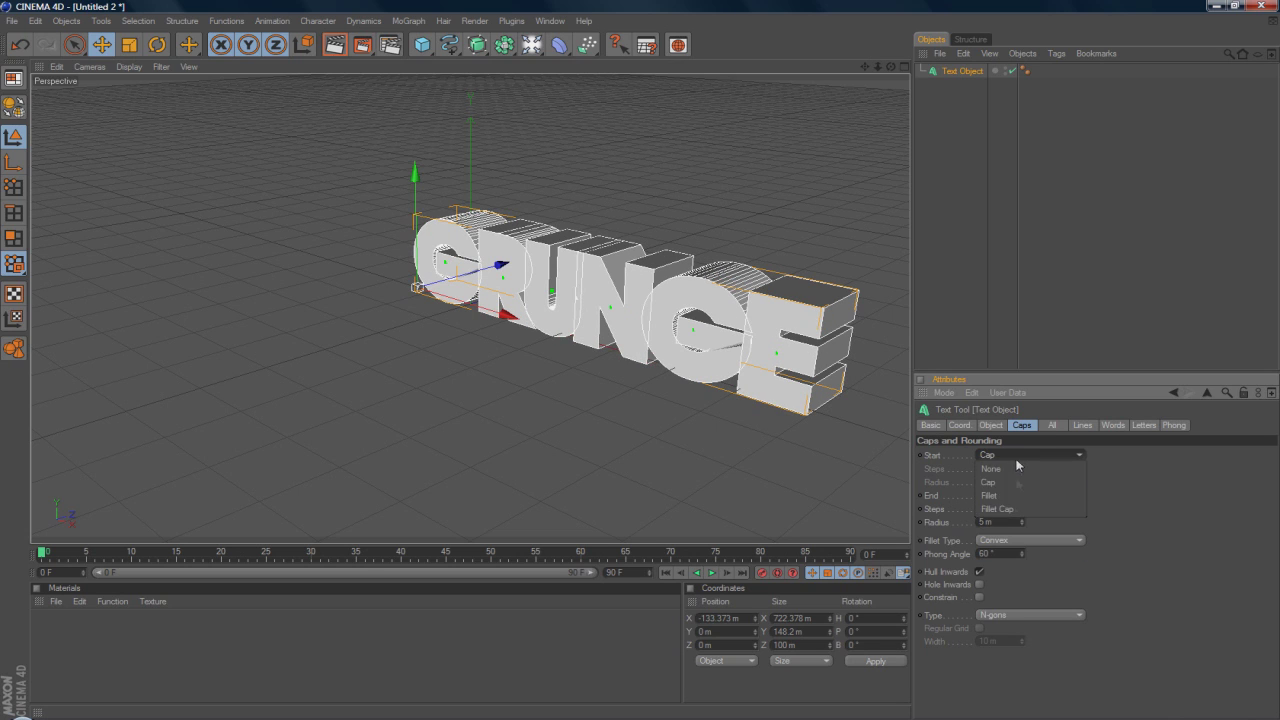
left_click(1024, 503)
left_click_drag(1022, 468, 1022, 466)
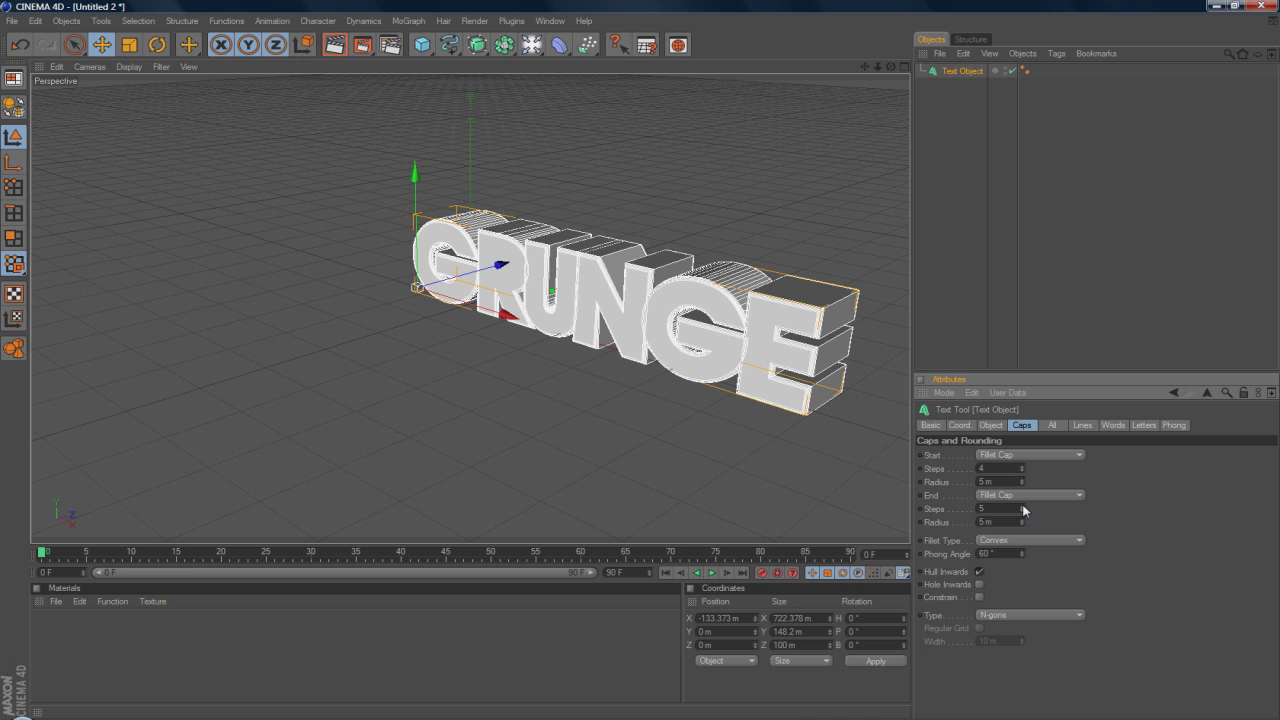
left_click(1022, 511)
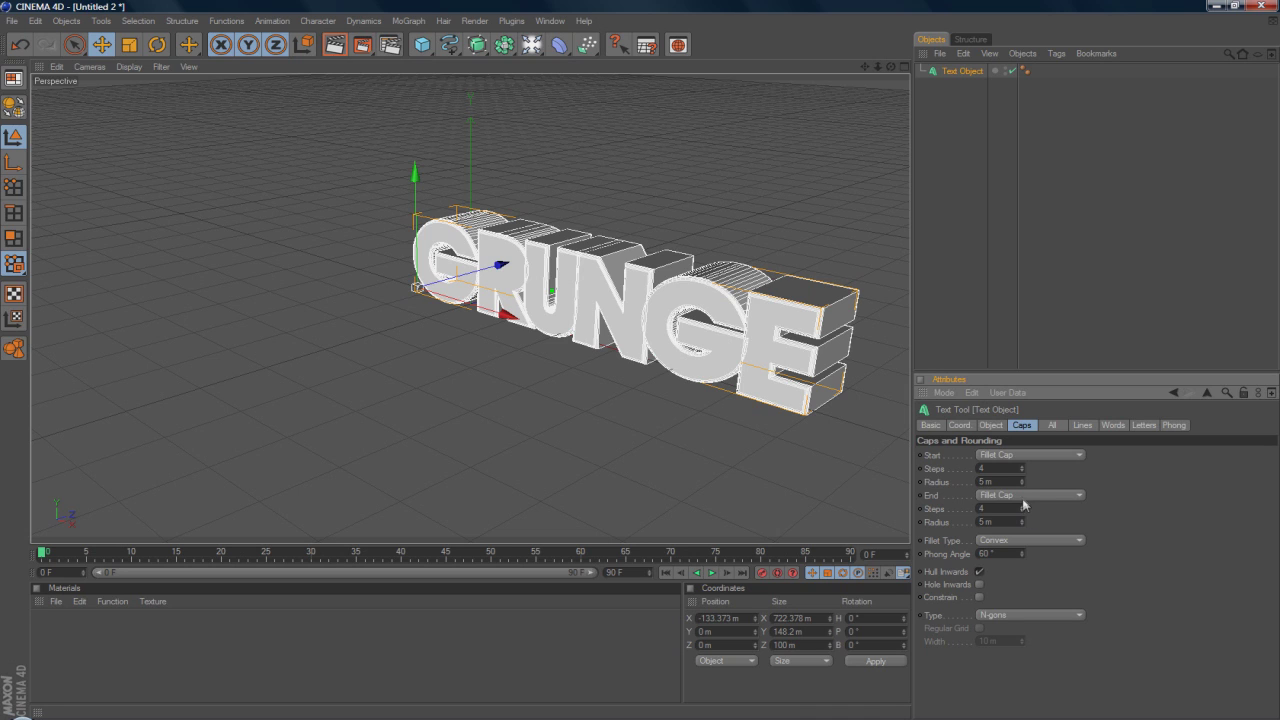
left_click(1062, 316)
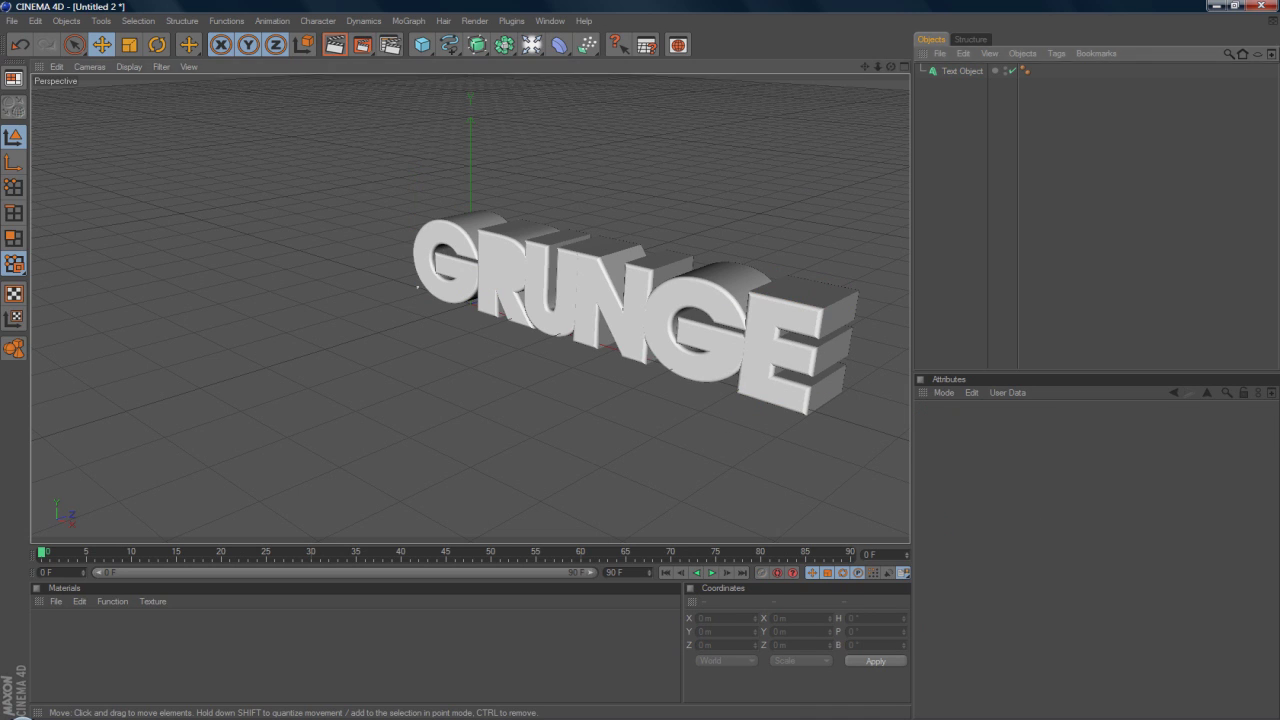
left_click(806, 285)
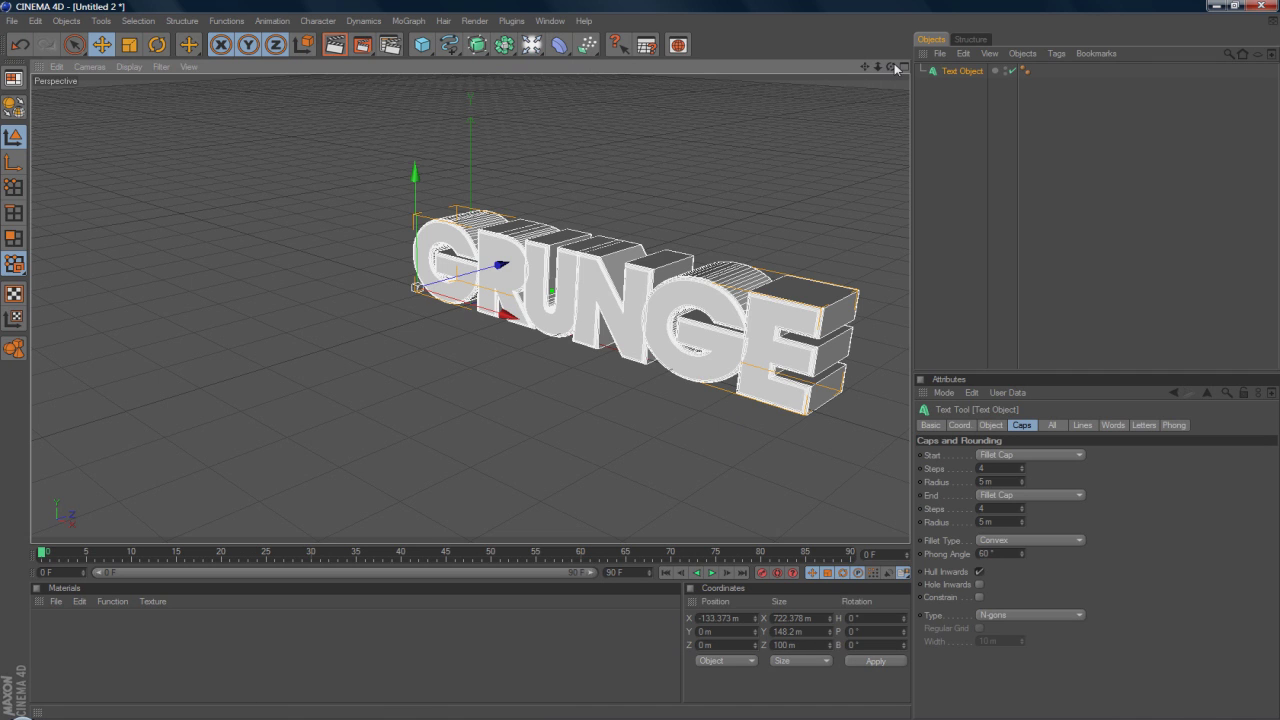
left_click_drag(891, 66, 783, 60)
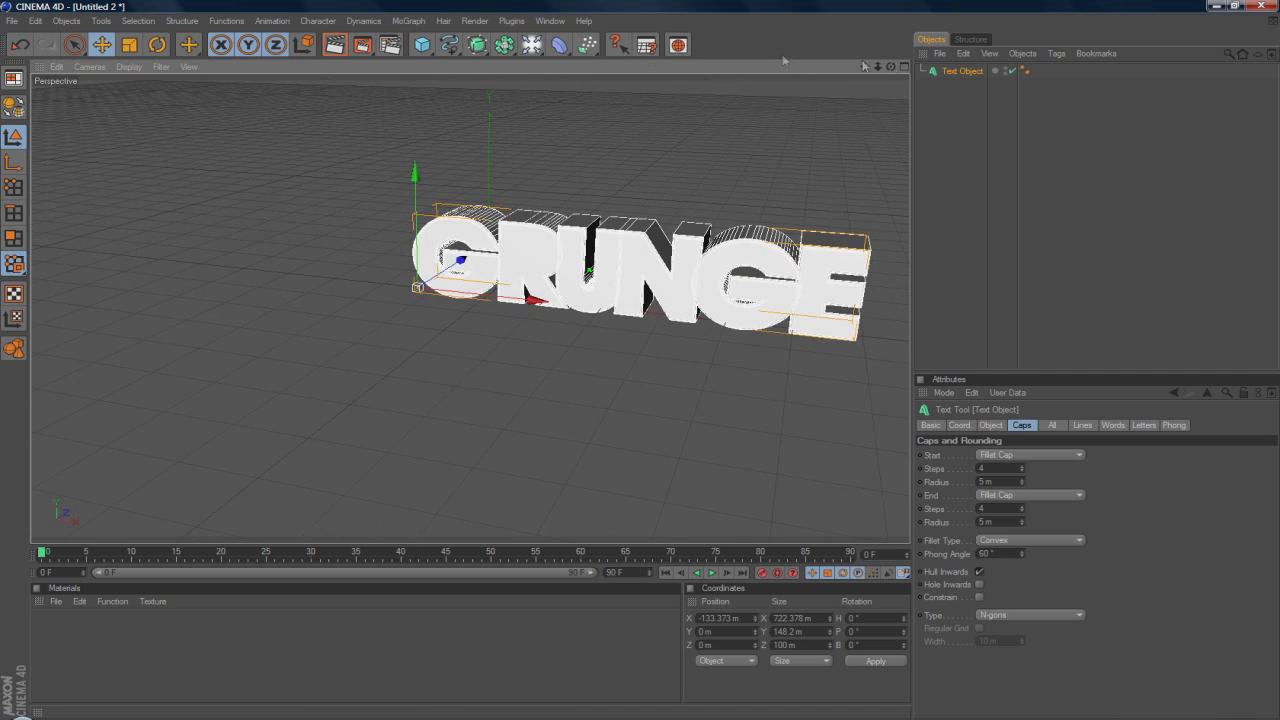
Preview-render the rounded GRUNGE text, pan the view, and switch to the browser
left_click(333, 45)
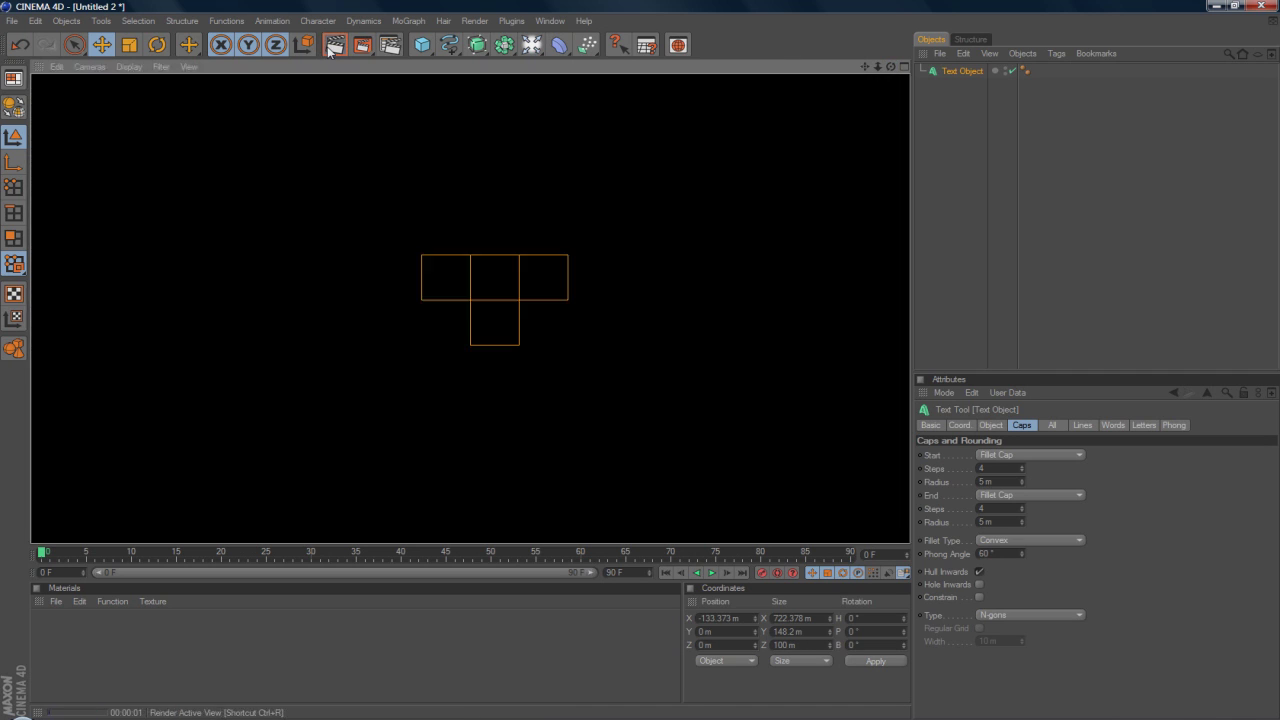
left_click(570, 188)
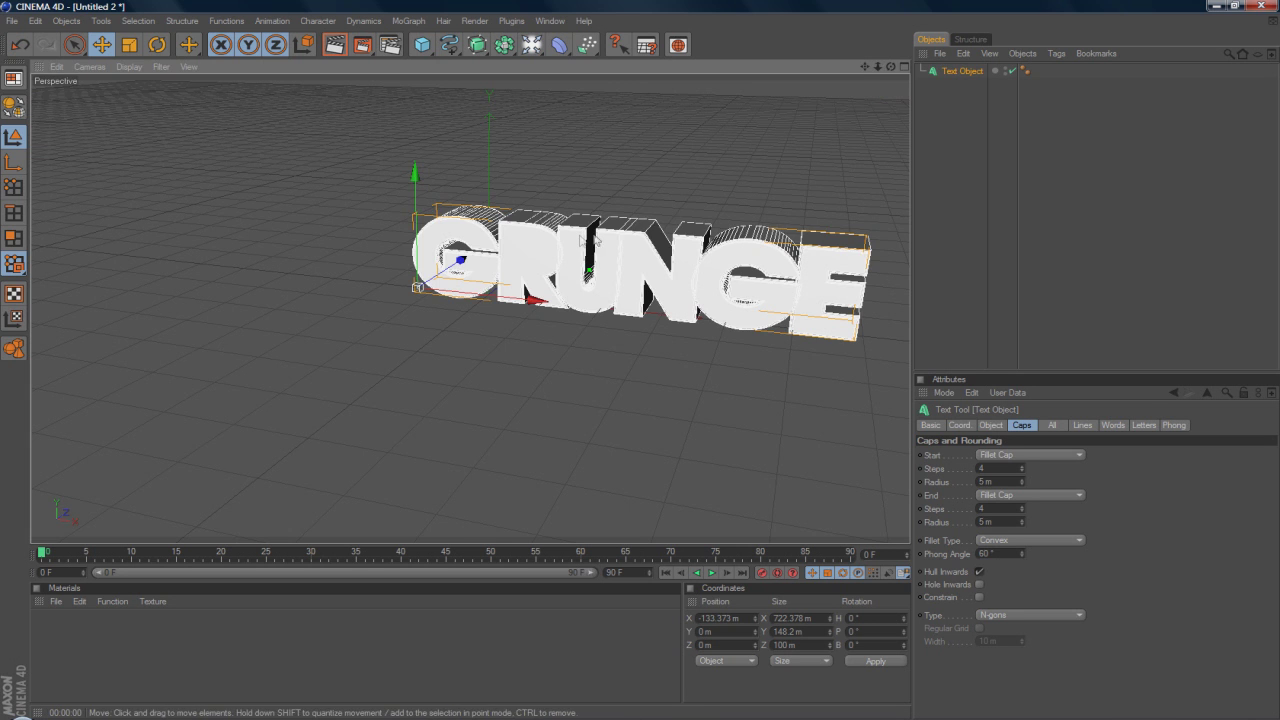
left_click_drag(864, 67, 734, 82)
key("alt+Tab")
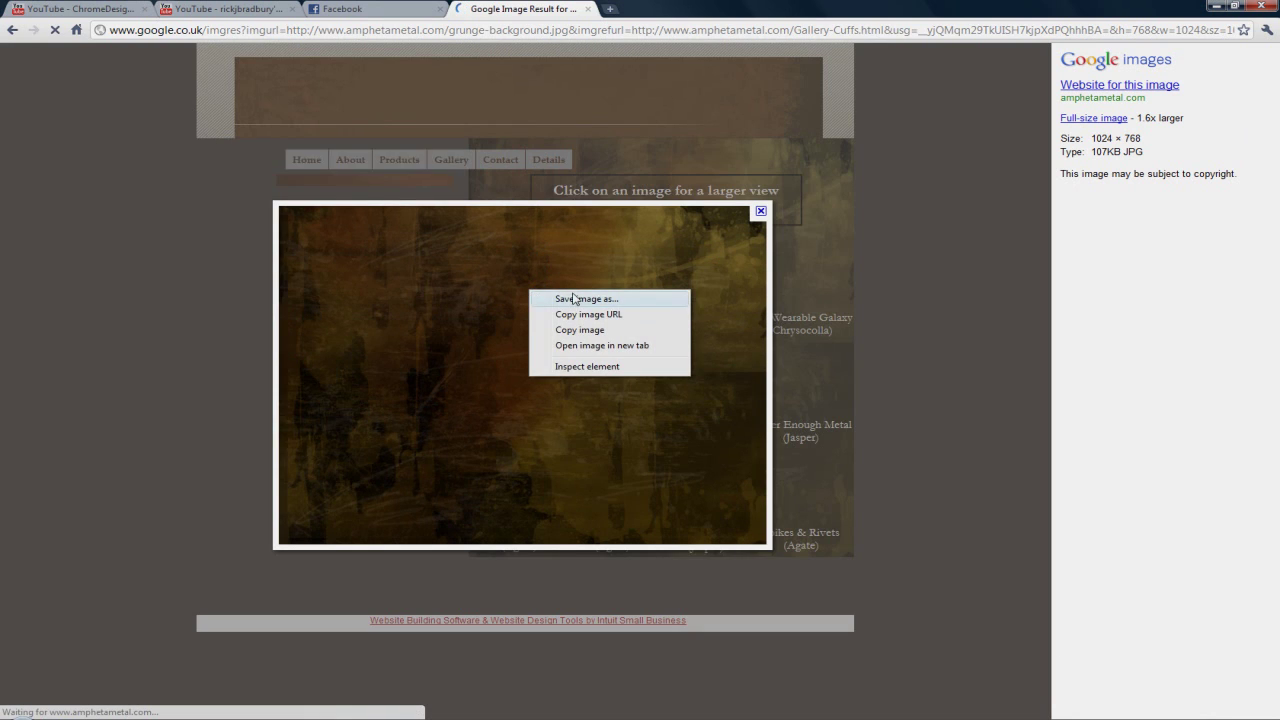
Save the grunge background image to the Desktop as TUTTTTTT.jpg
left_click(572, 297)
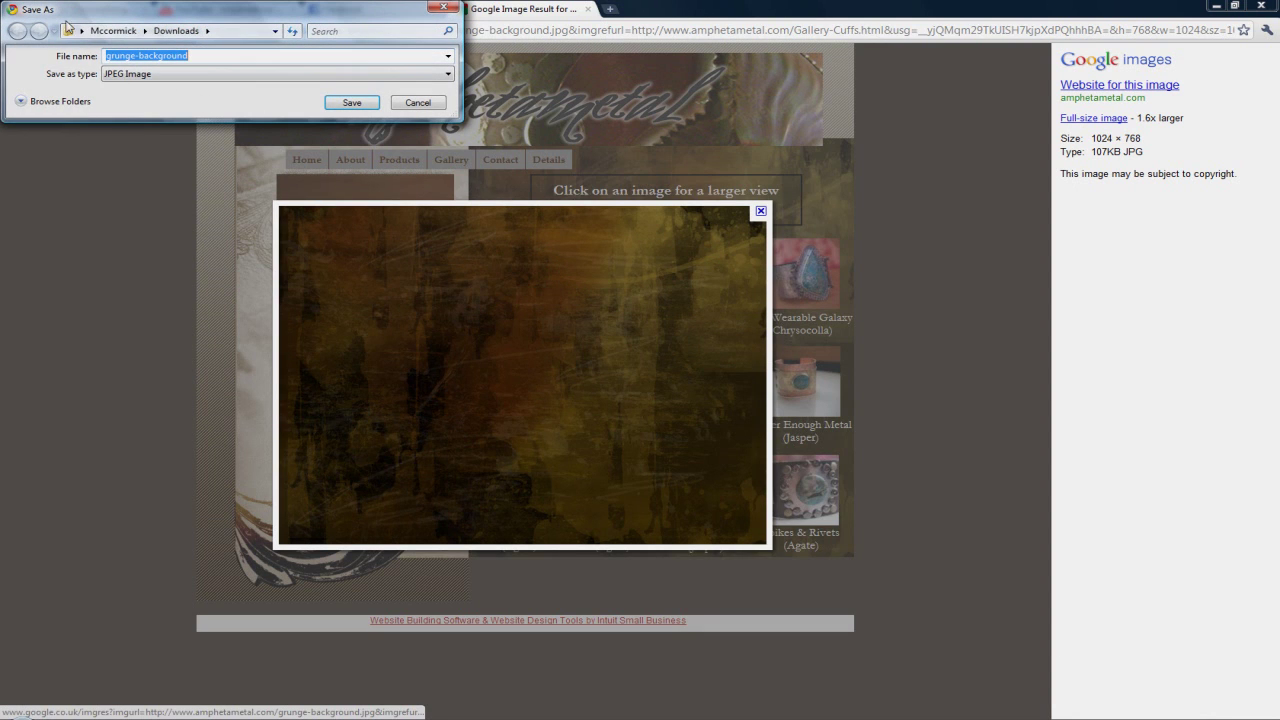
left_click(81, 31)
left_click(106, 47)
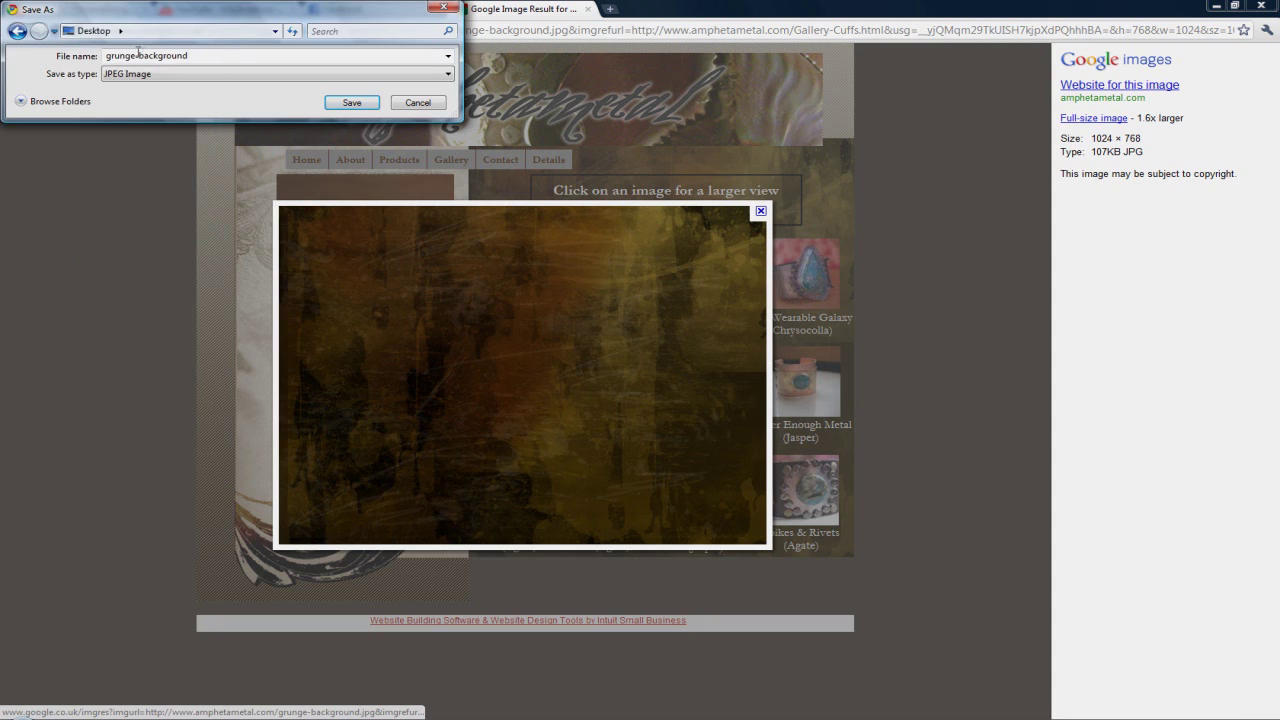
type("TUT")
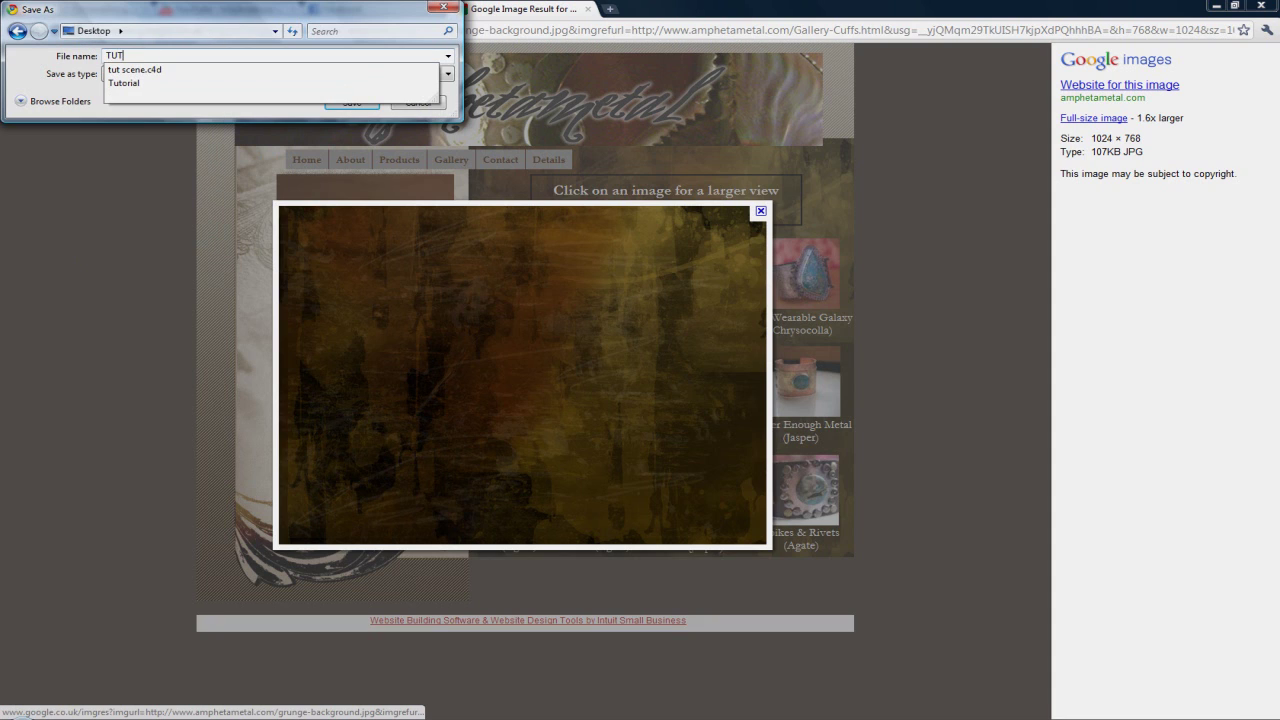
type("TTTTT")
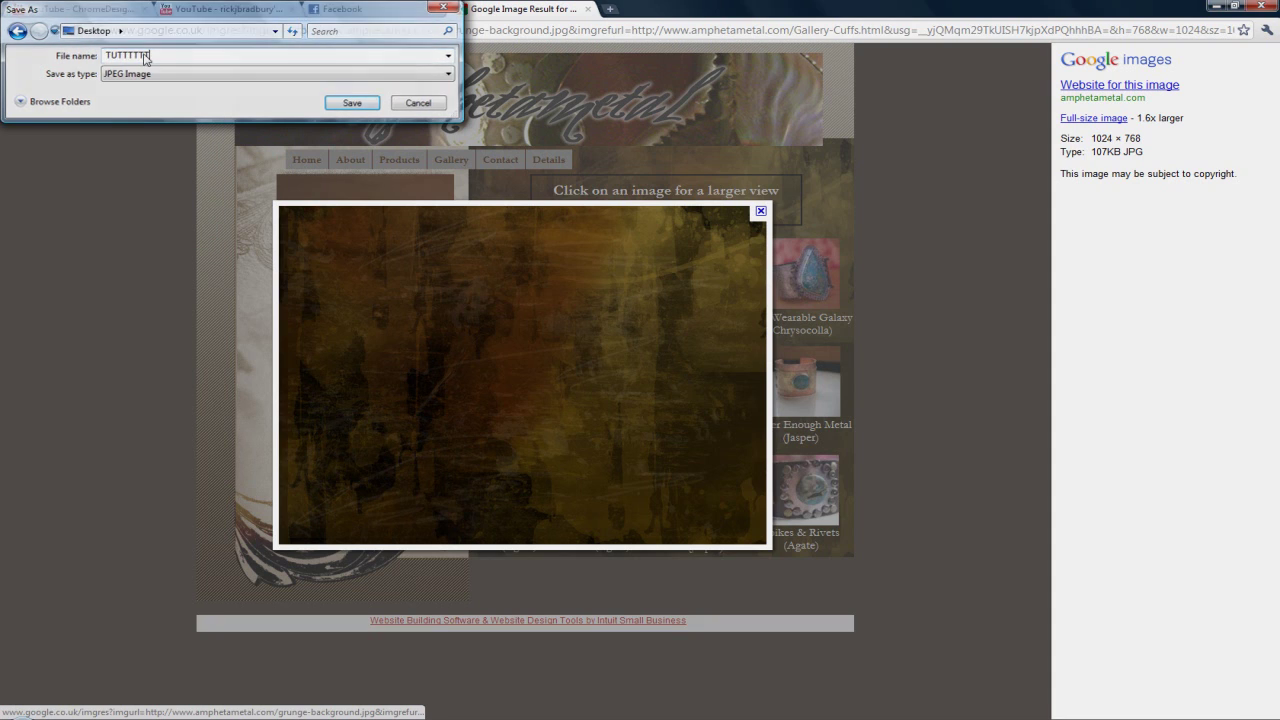
key("Return")
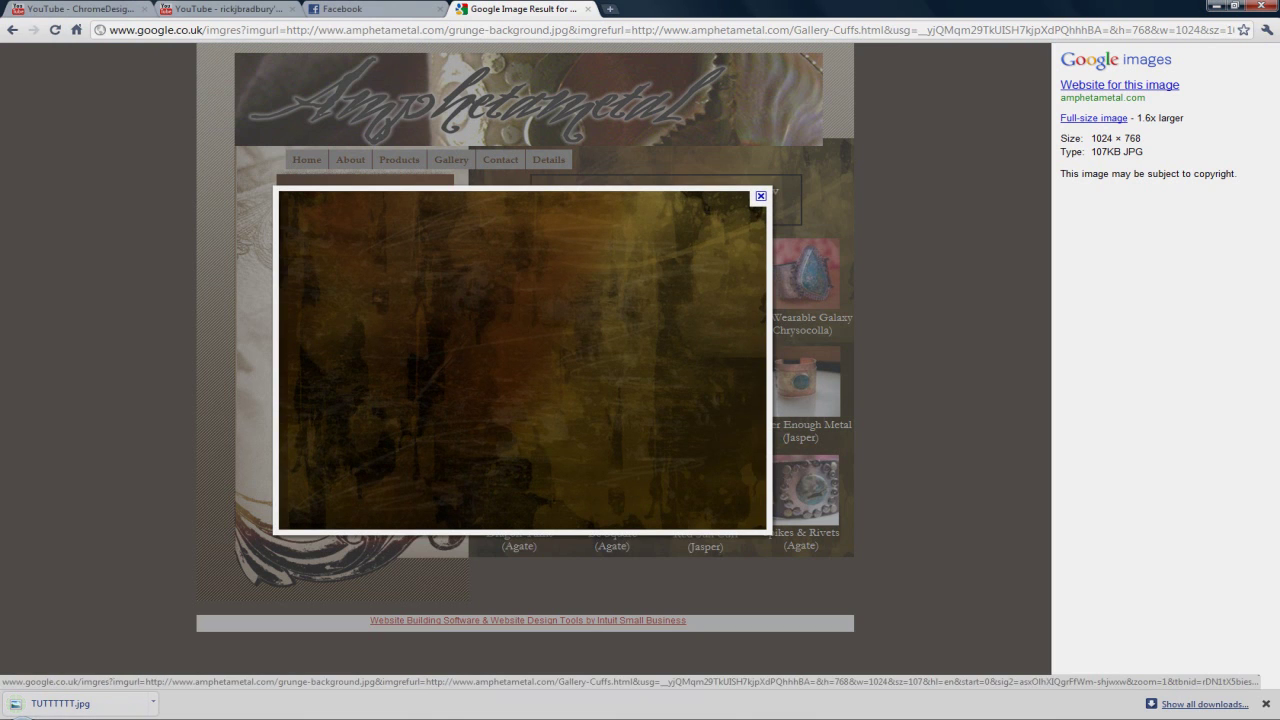
left_click(907, 678)
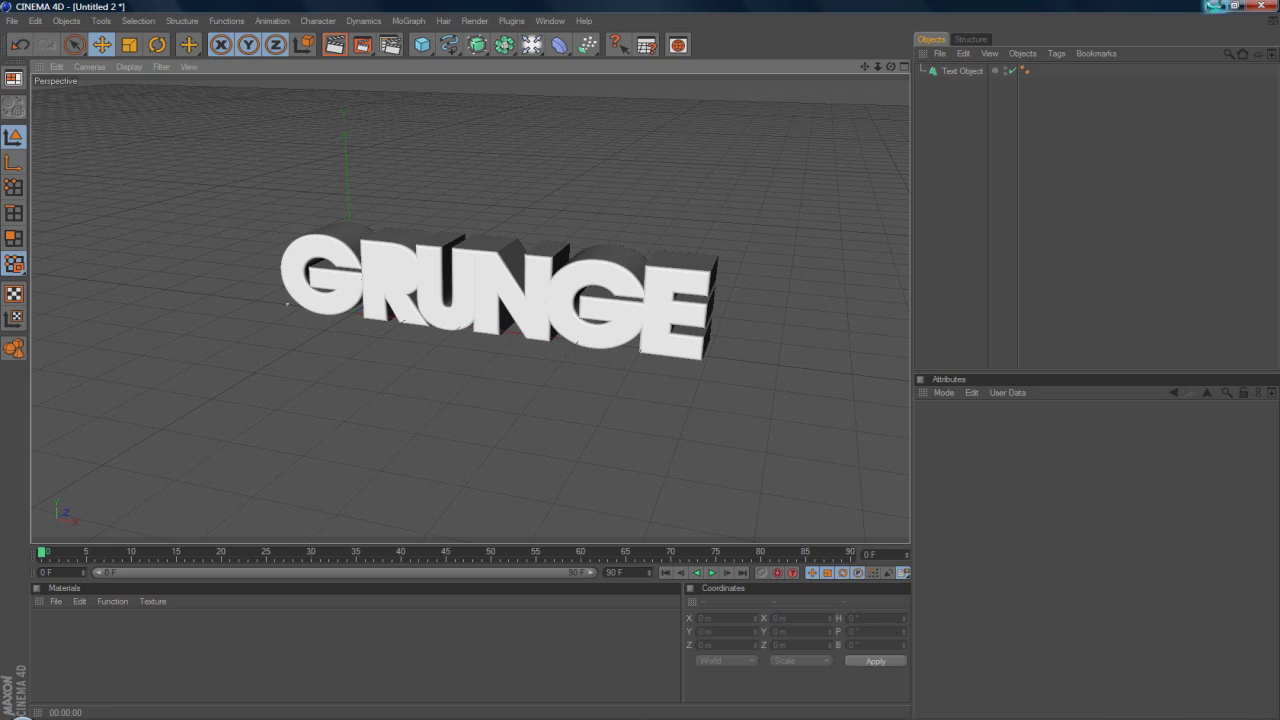
Drag TUTTTTTT.jpg from the desktop into Cinema 4D's Material Manager without copying it
left_click(1217, 6)
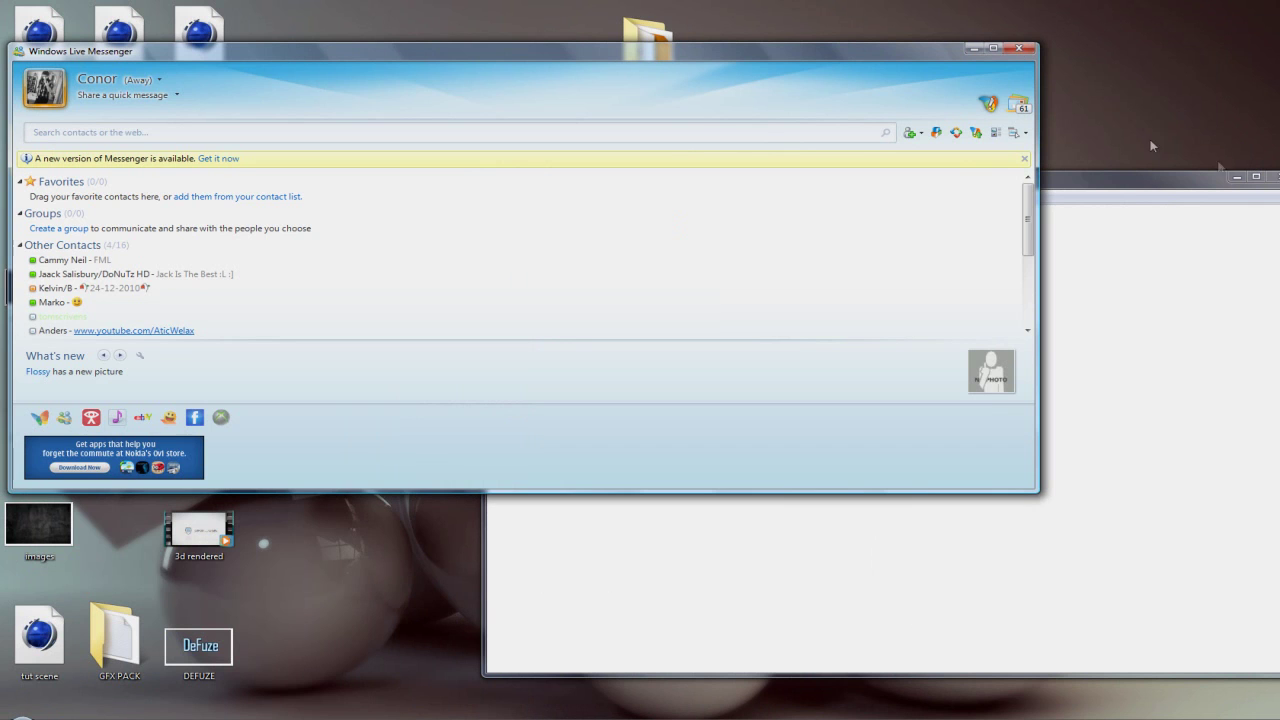
left_click_drag(777, 53, 1255, 145)
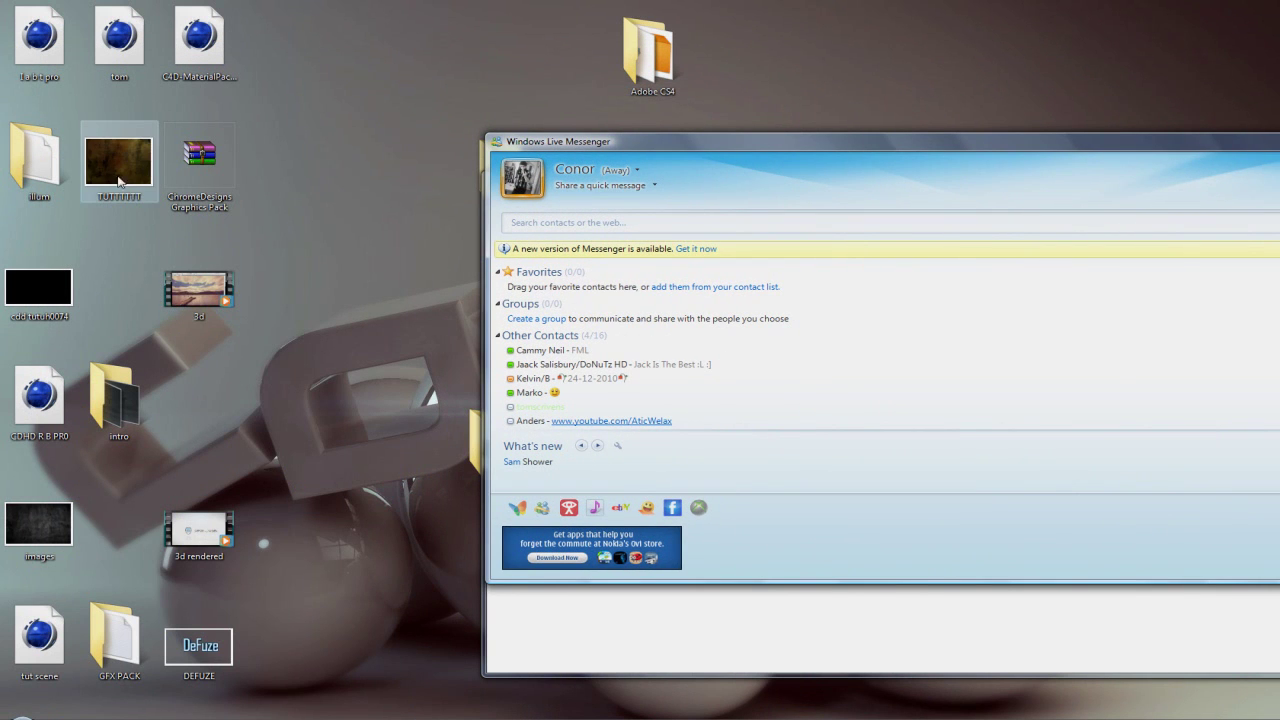
left_click_drag(118, 175, 57, 646)
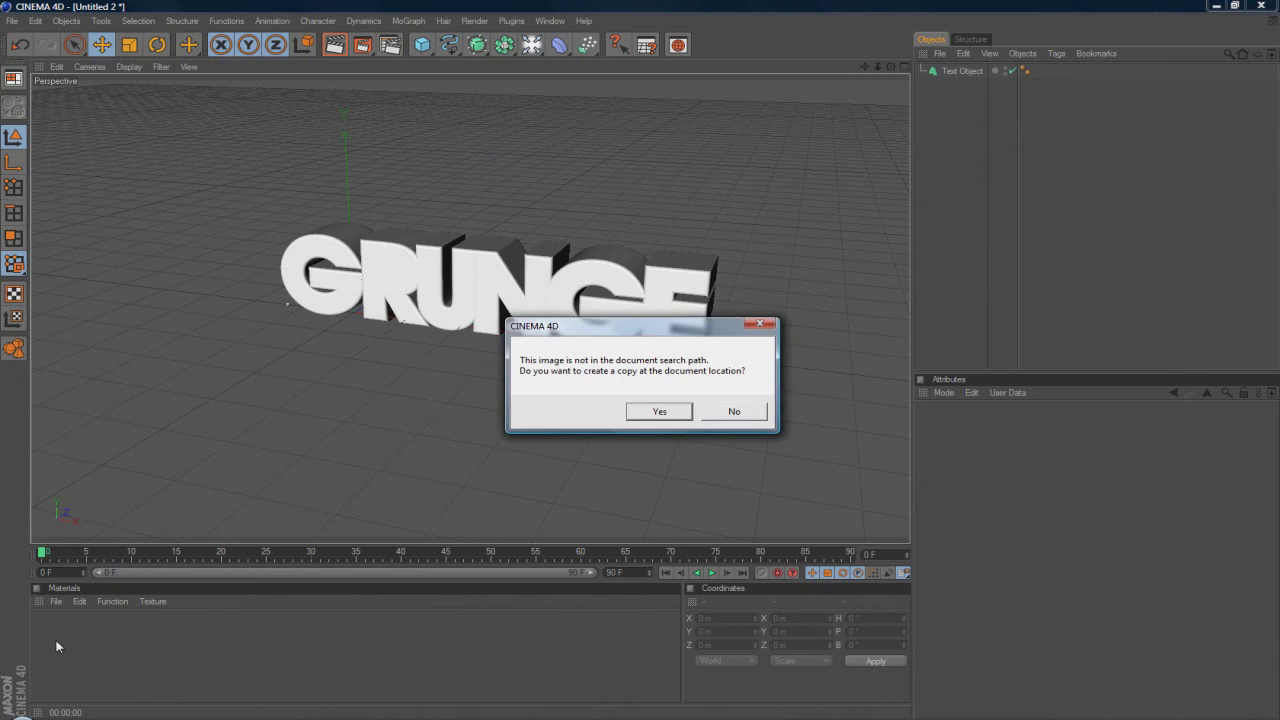
left_click(734, 411)
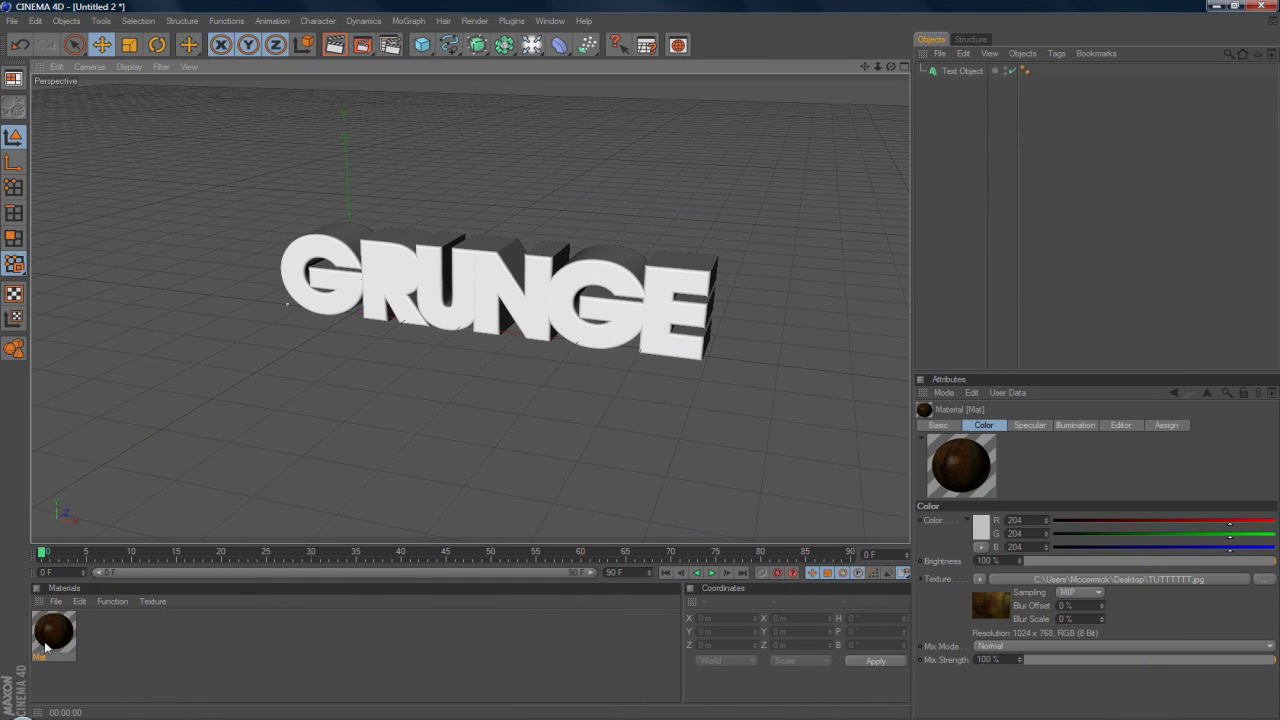
Apply the grunge material to the GRUNGE text and preview-render it
left_click_drag(48, 650, 390, 284)
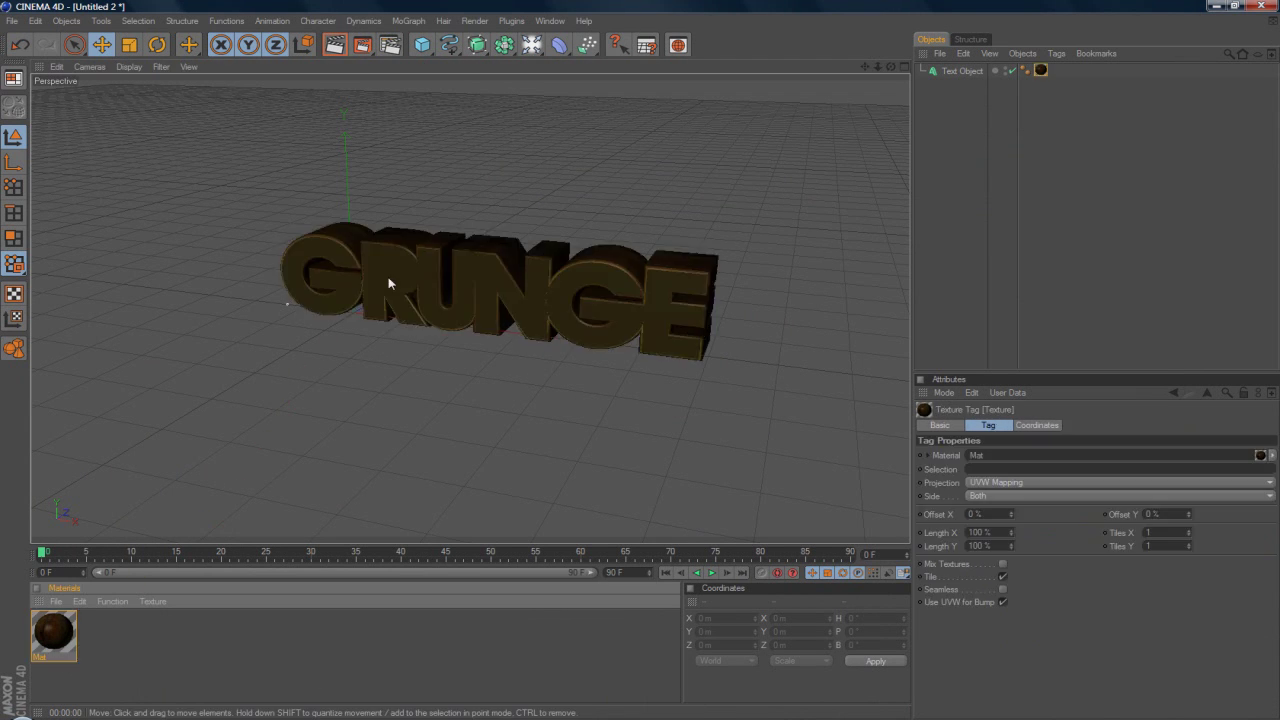
left_click(1031, 198)
scroll(862, 178, "up", 2)
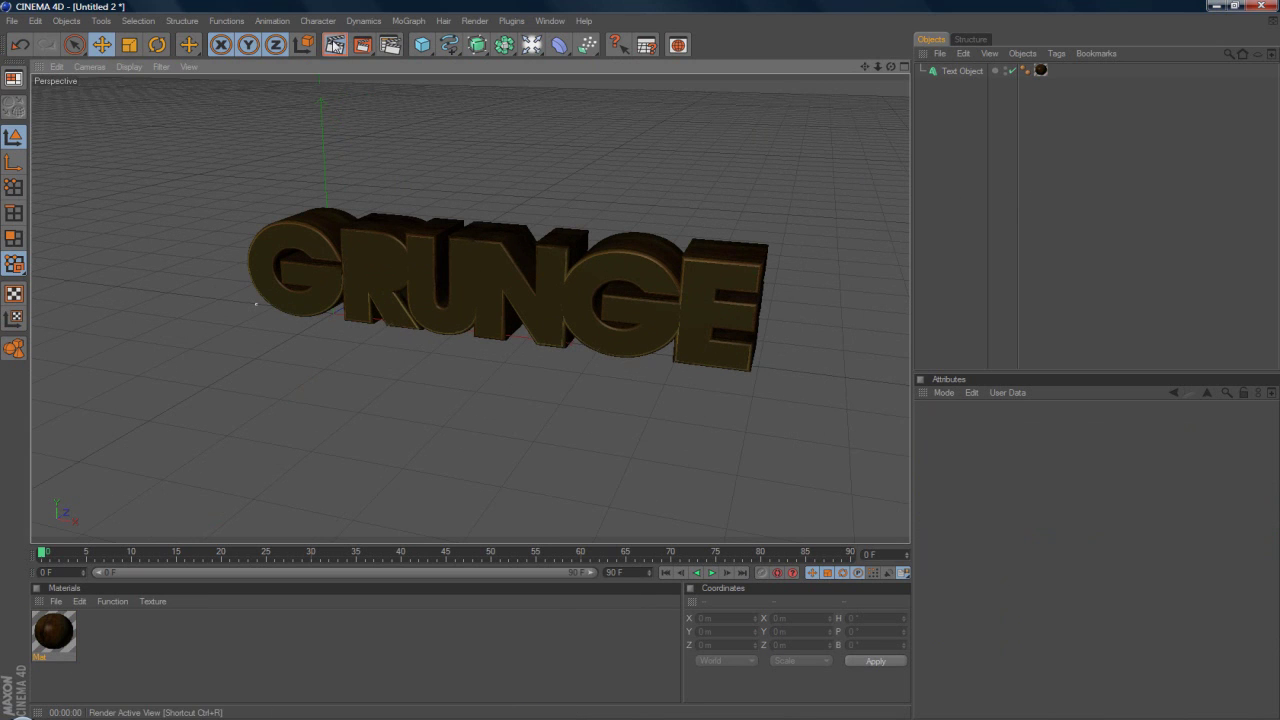
left_click(335, 44)
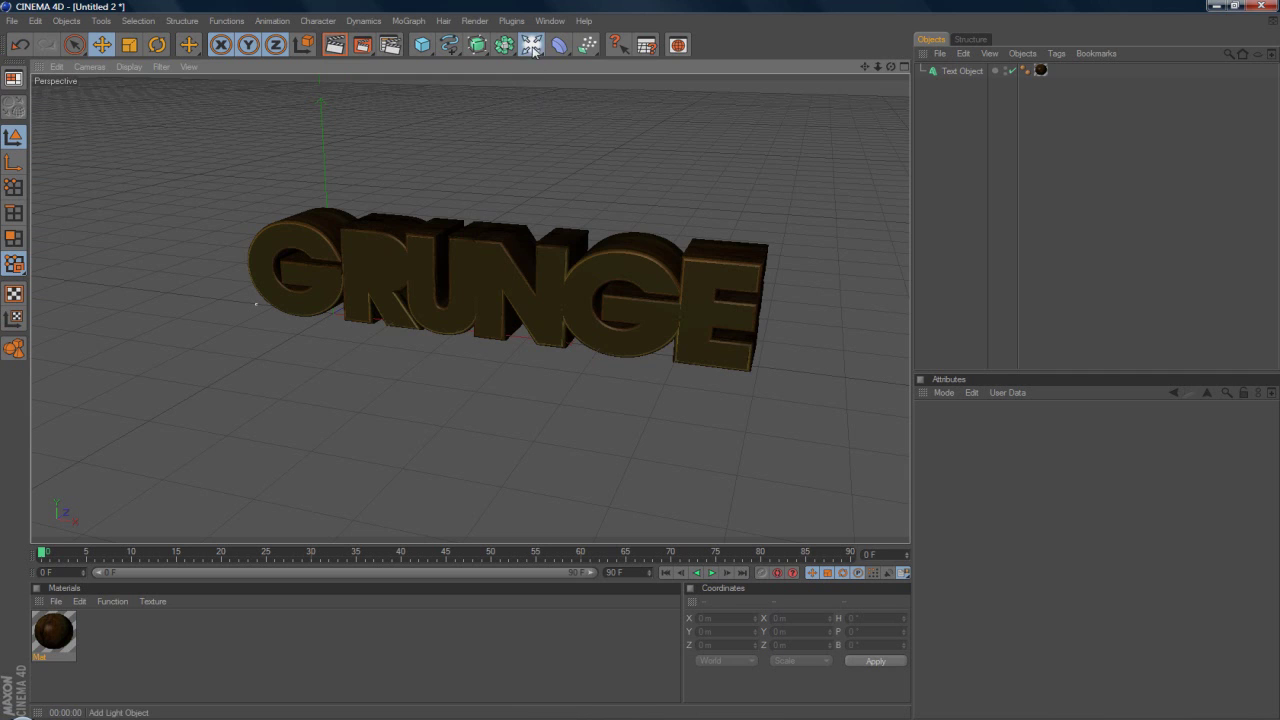
Add a light in front of and above the text, then render the view
left_click(532, 44)
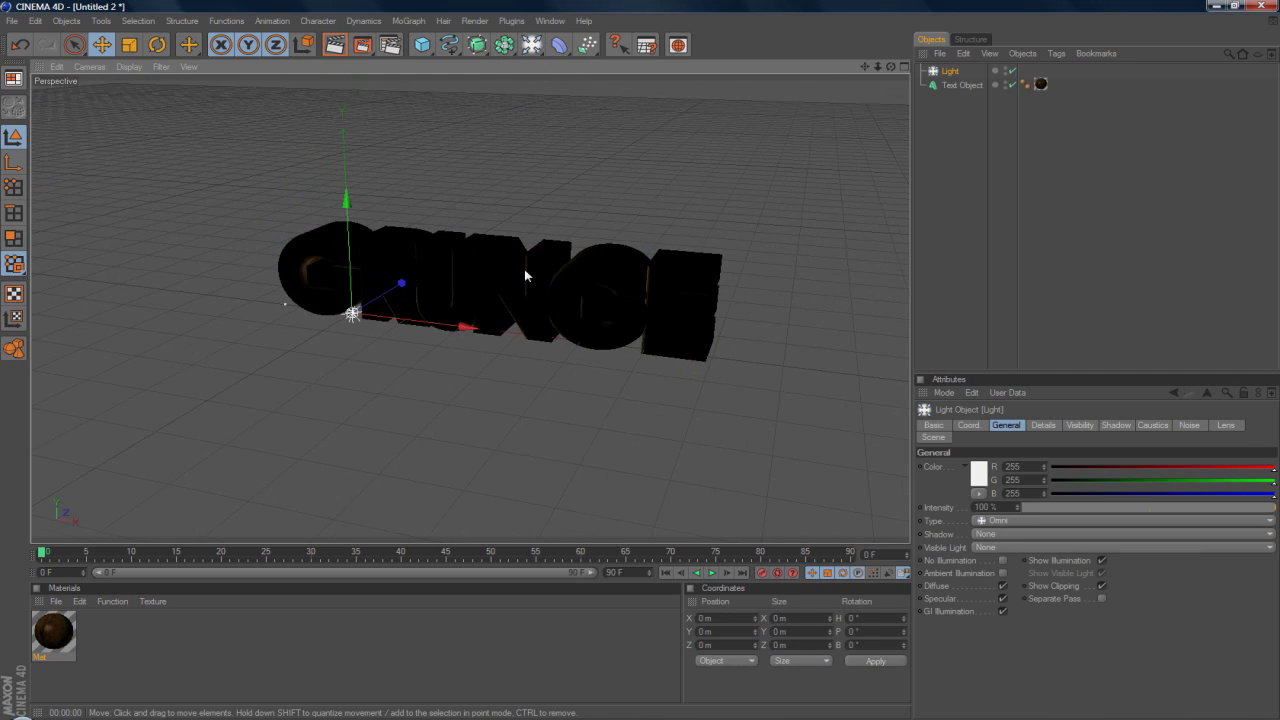
left_click_drag(421, 285, 229, 394)
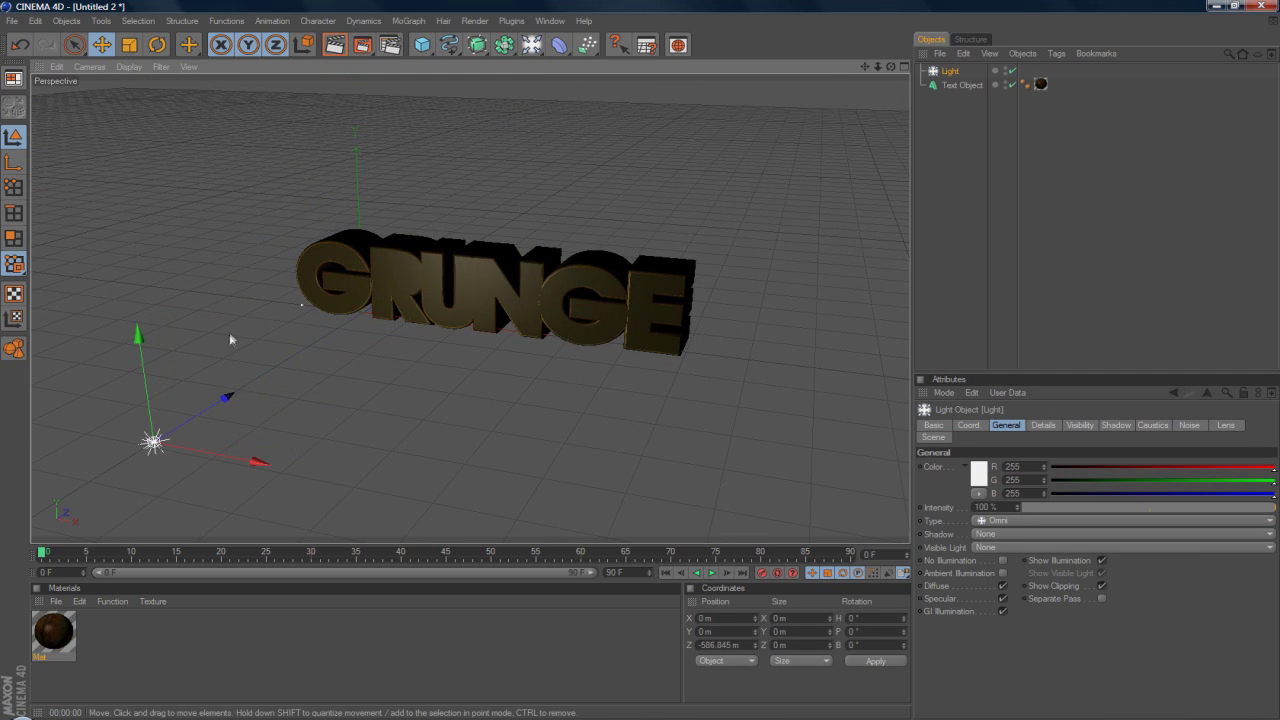
left_click_drag(129, 352, 100, 80)
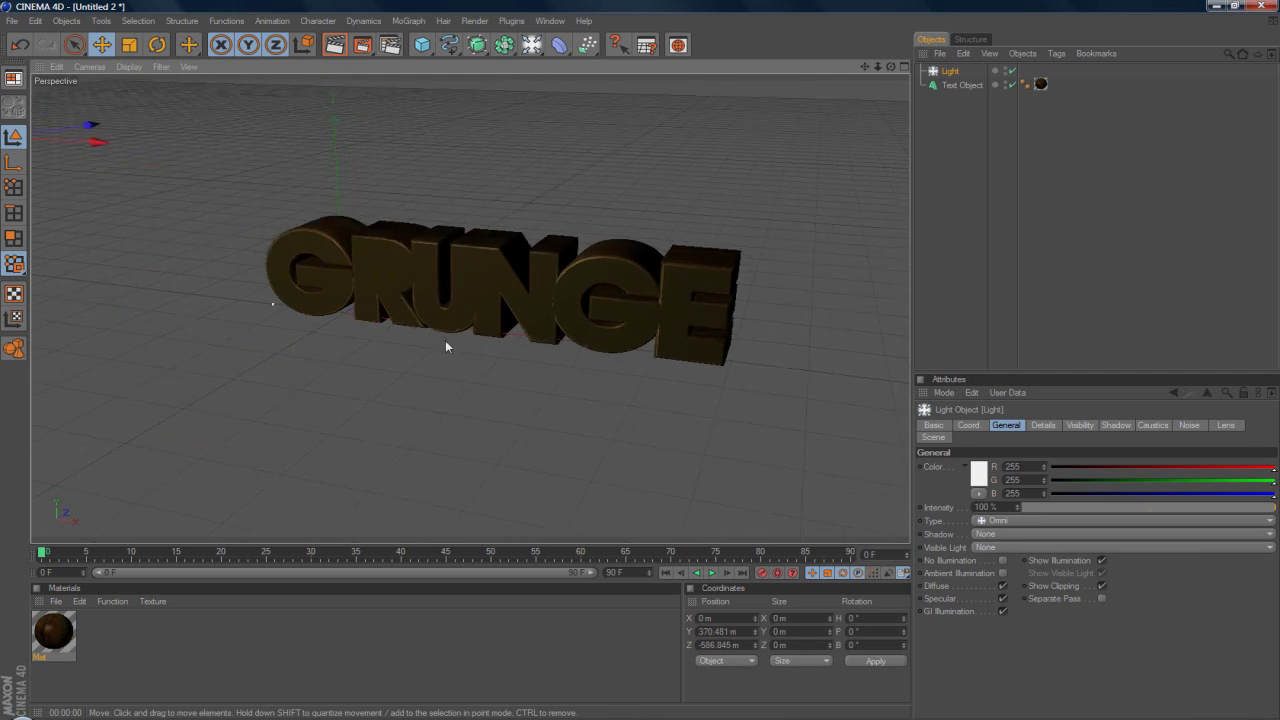
left_click(334, 46)
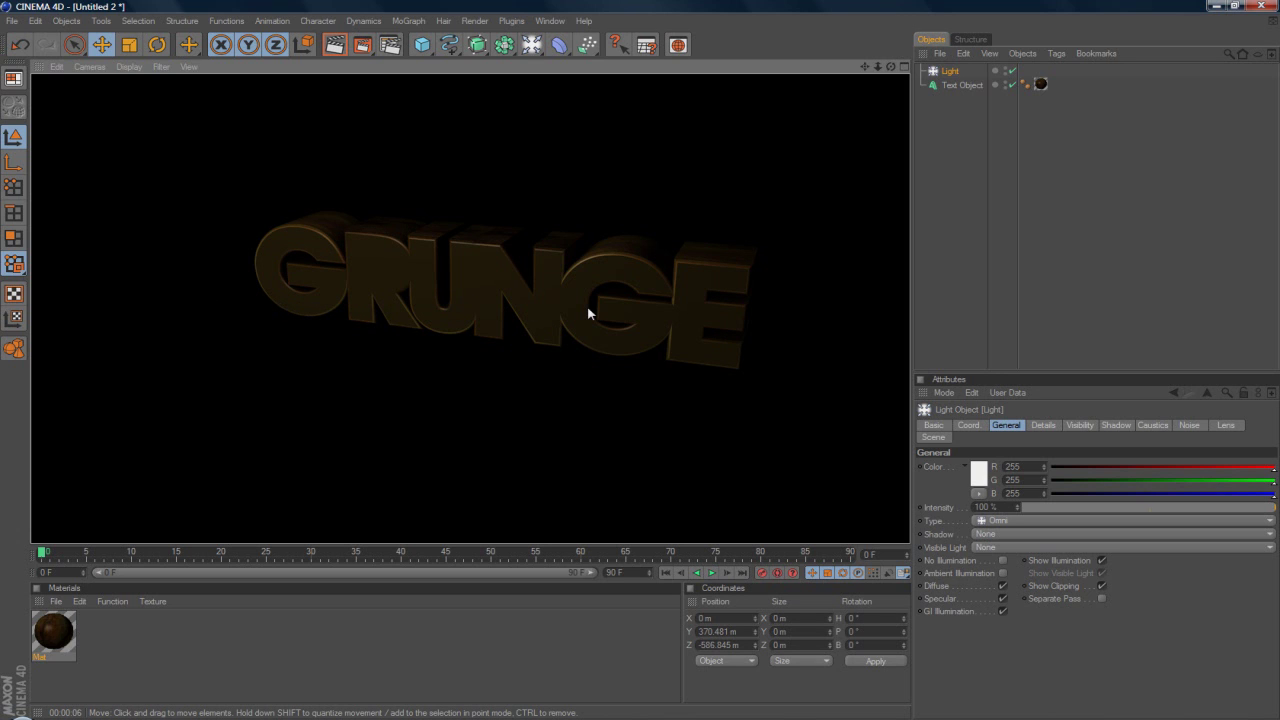
Restrict the grunge texture tag to the C1 cap selection
left_click(63, 640)
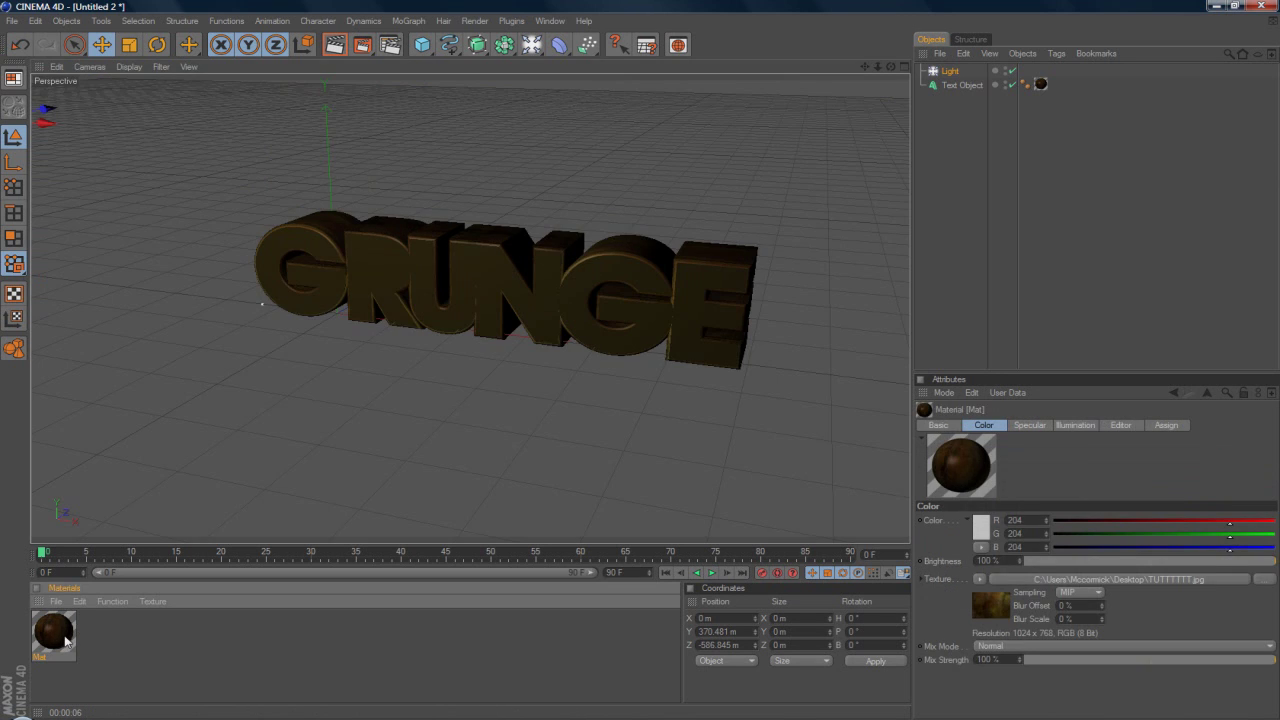
left_click(1040, 84)
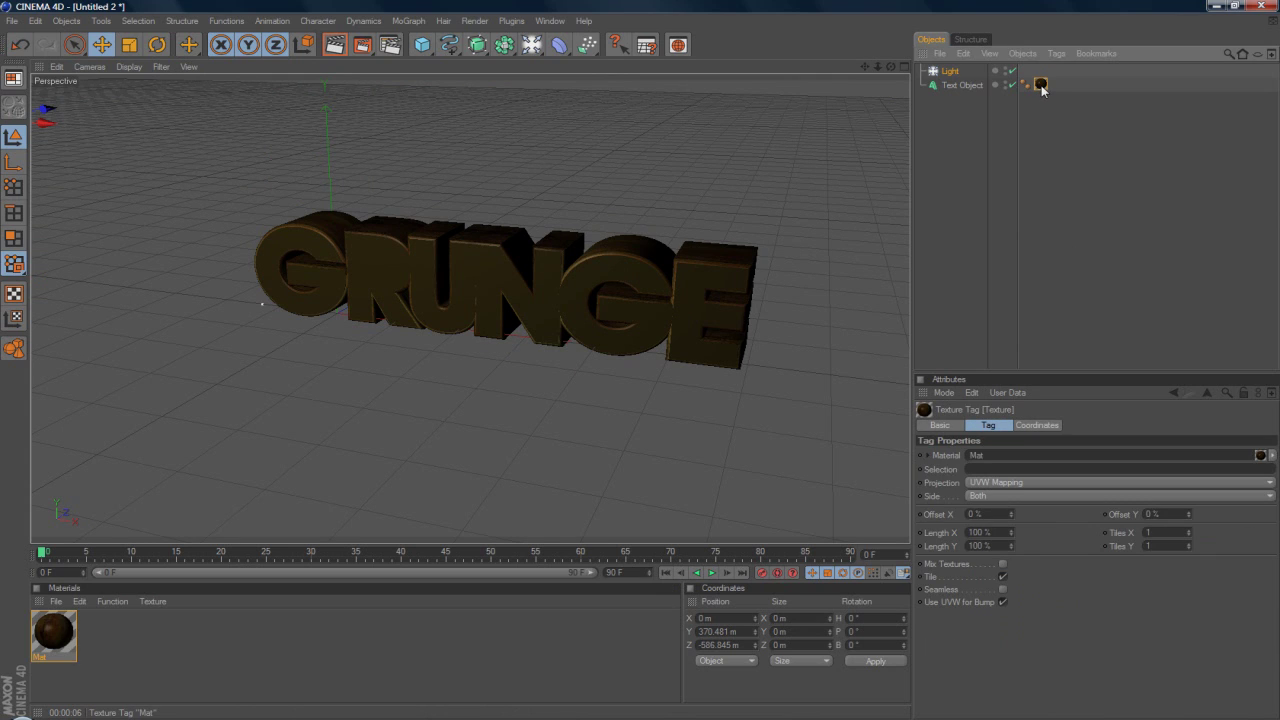
left_click(985, 469)
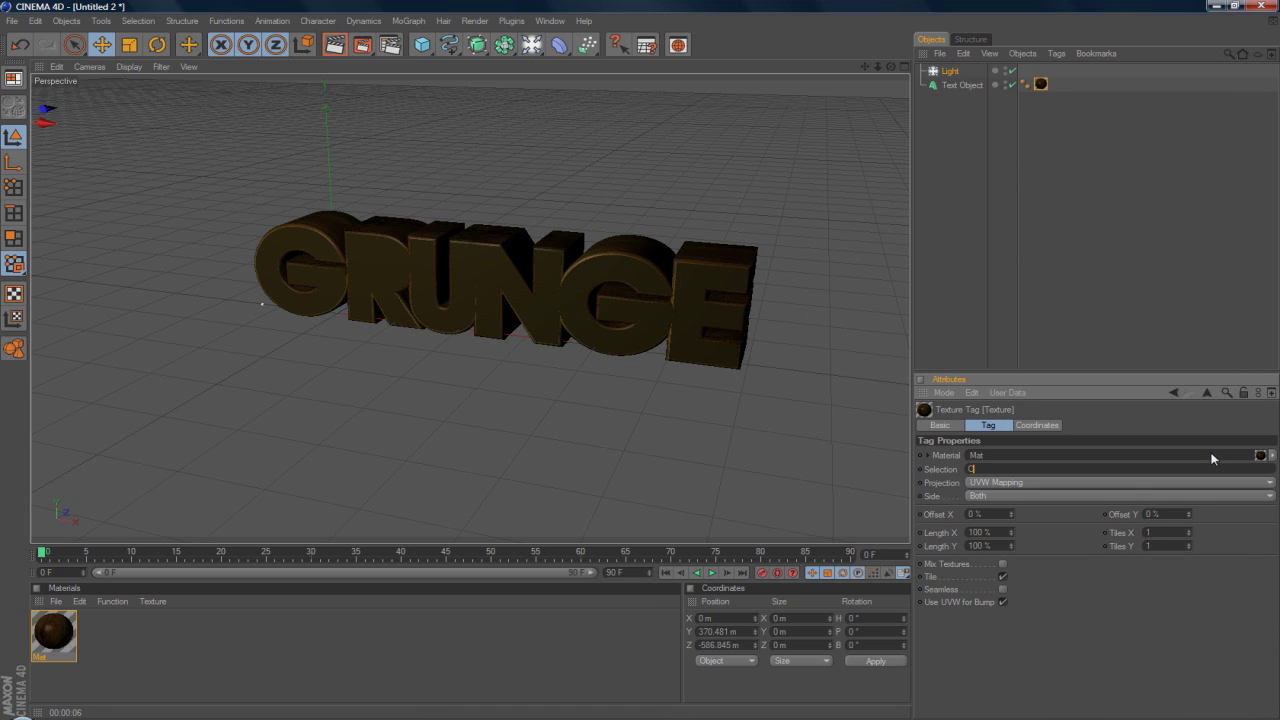
left_click(1164, 312)
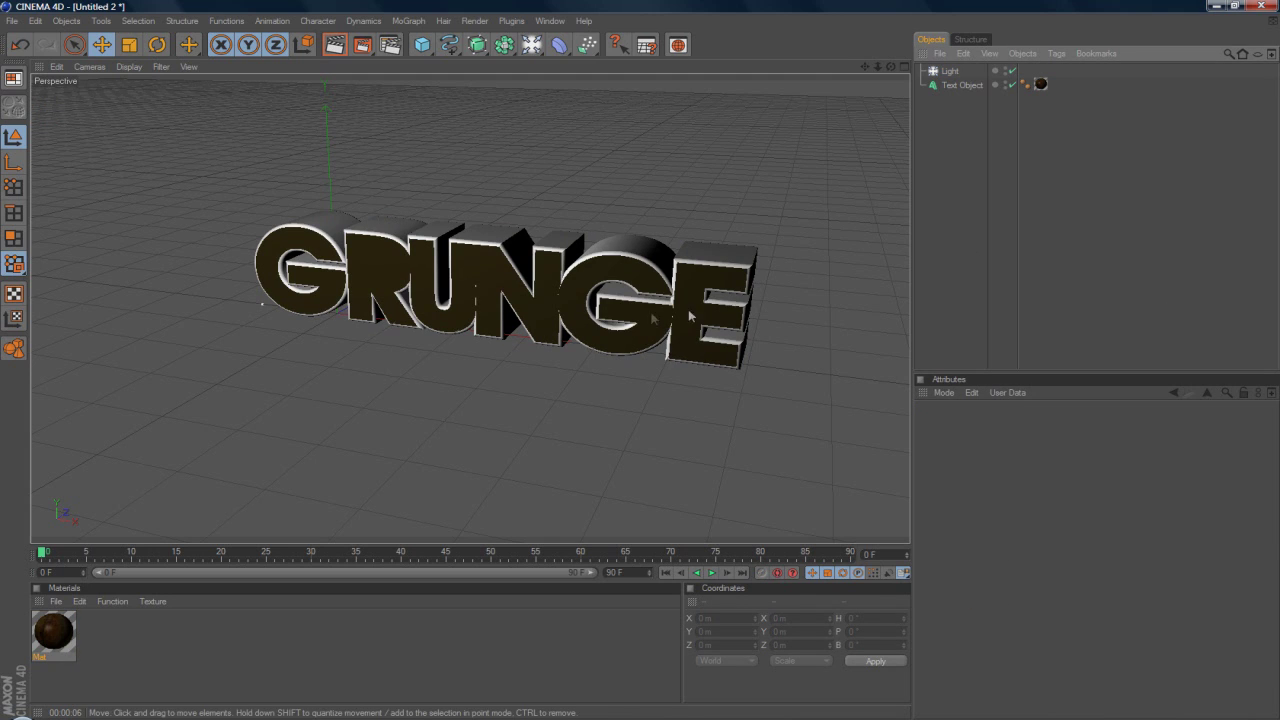
Set the texture tag's projection to Flat
left_click(1041, 84)
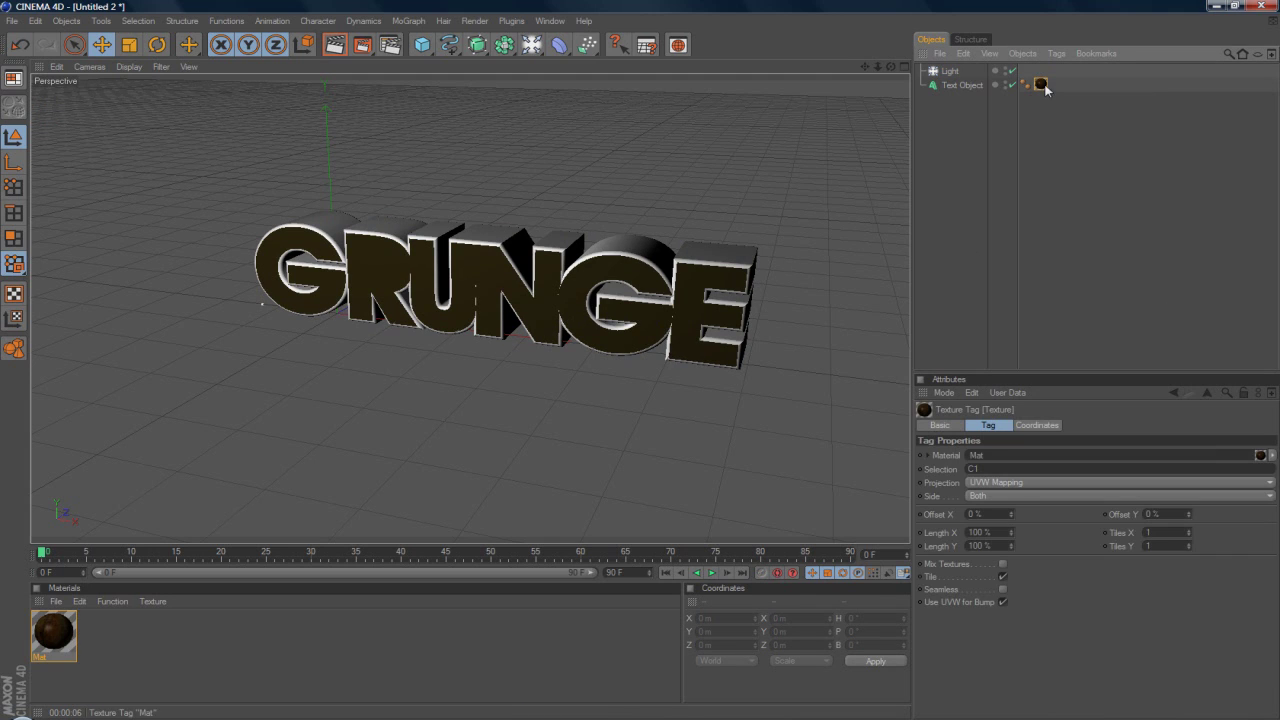
left_click(993, 487)
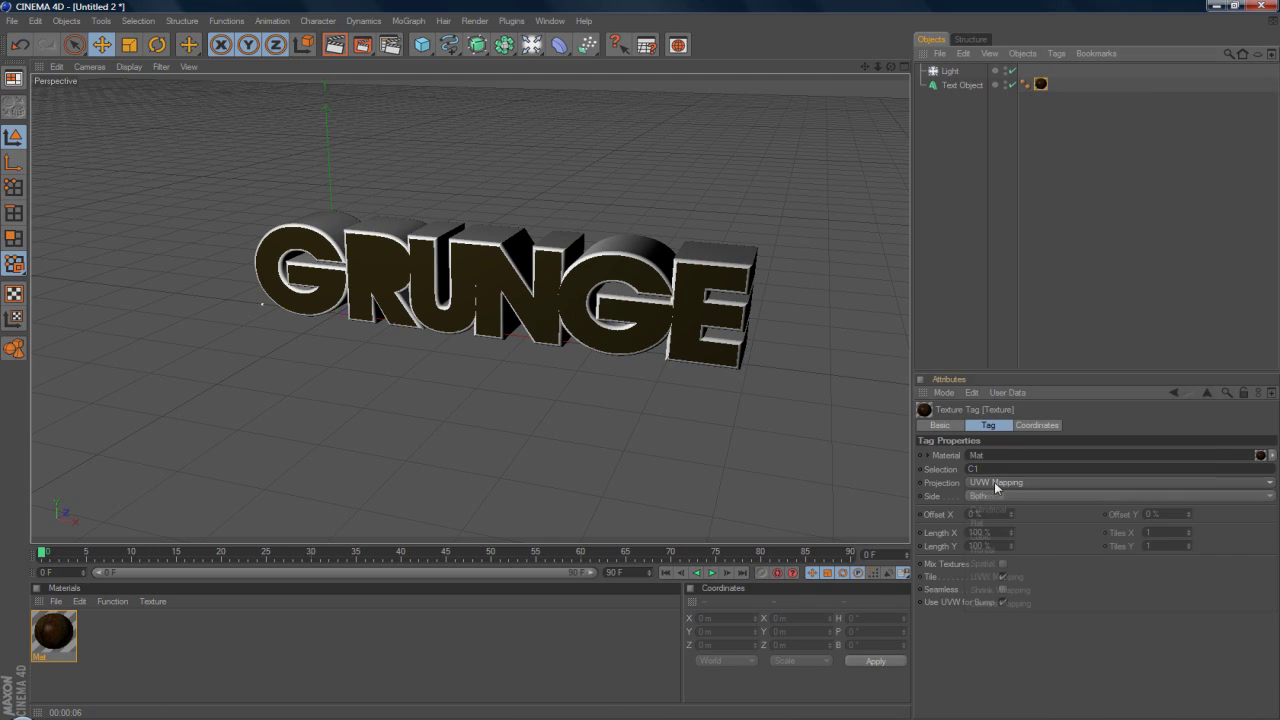
left_click(993, 527)
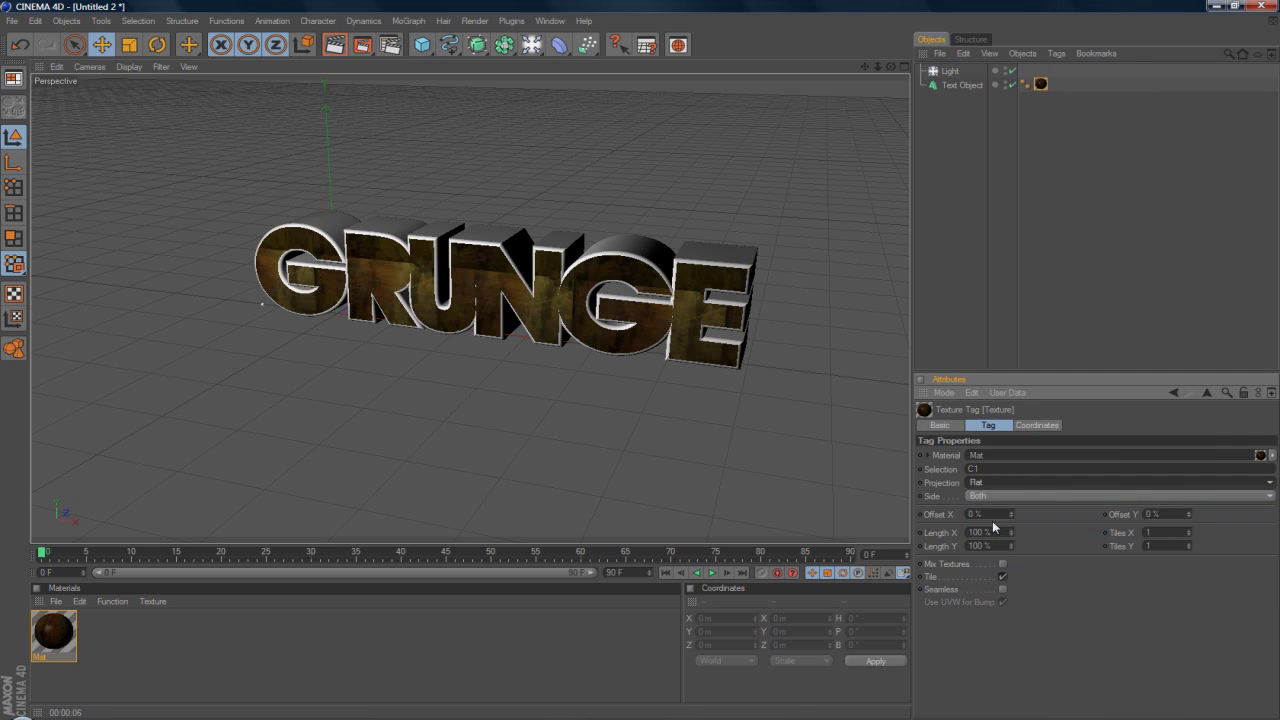
left_click(984, 305)
scroll(374, 123, "up", 2)
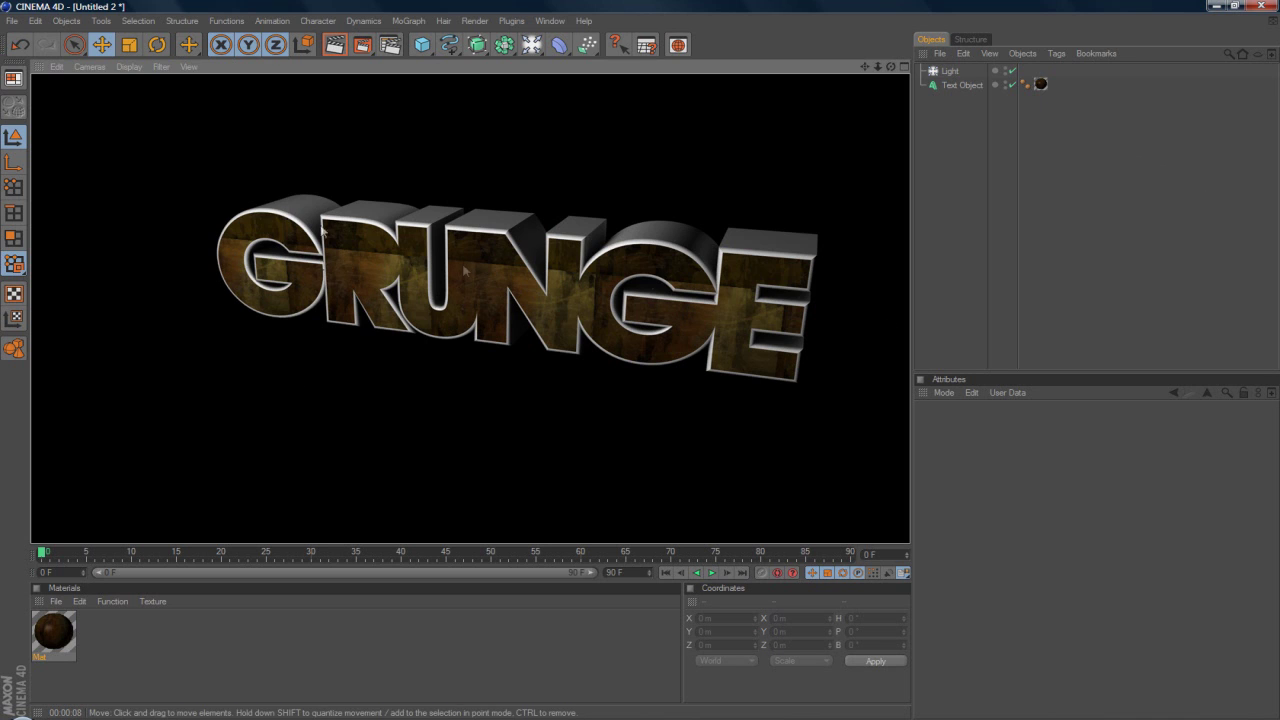
Set the grunge texture tag's Tiles X and Y to 0.5
left_click(1040, 84)
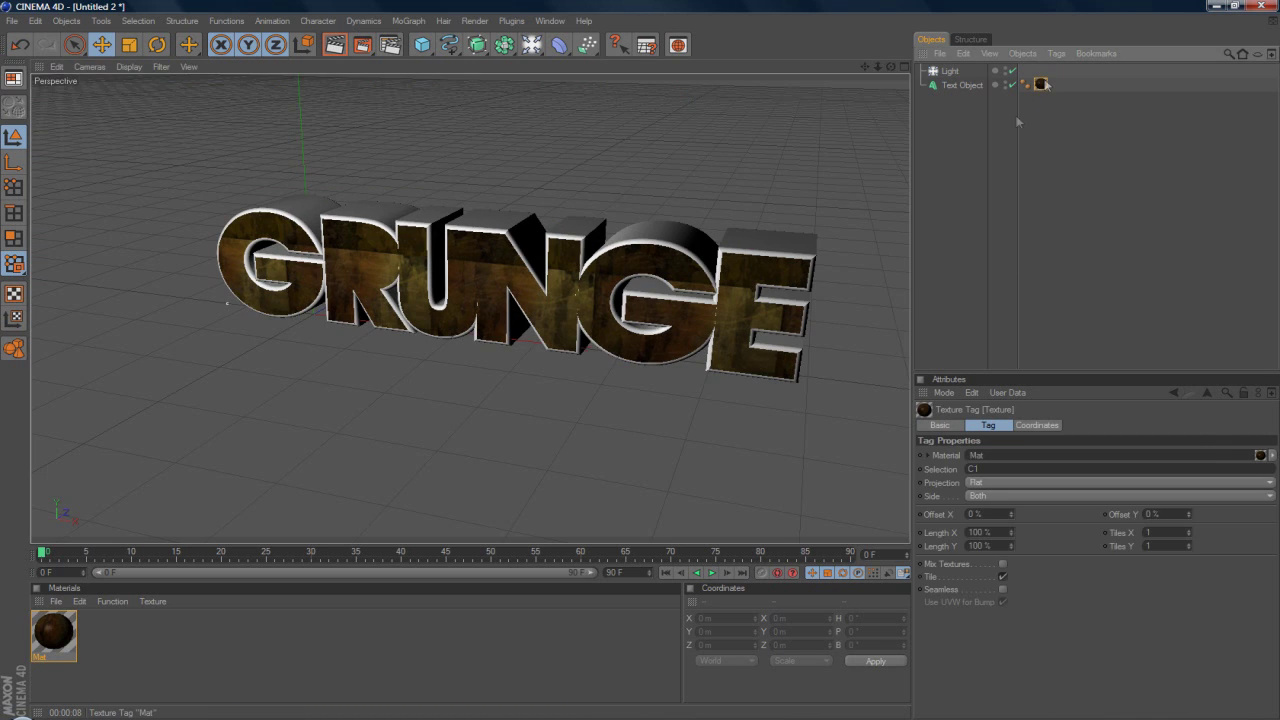
left_click(1187, 532)
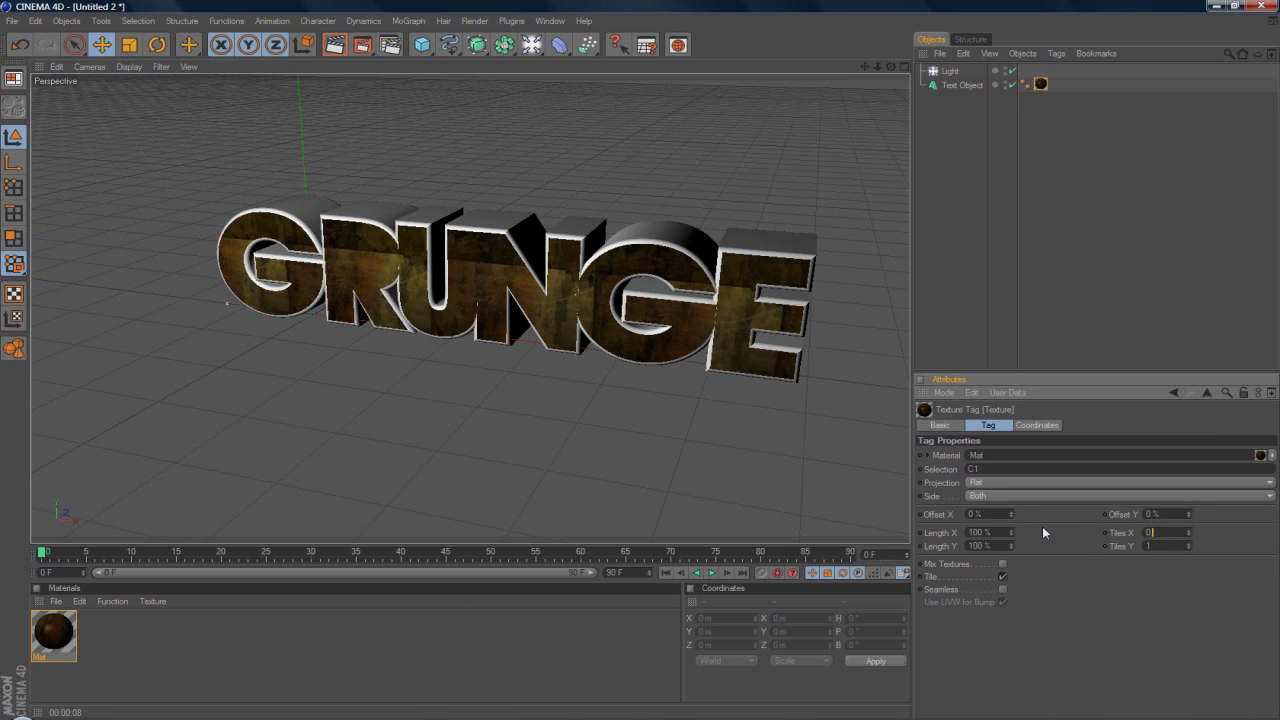
type("0.5")
key("Tab")
type("0.5")
key("Return")
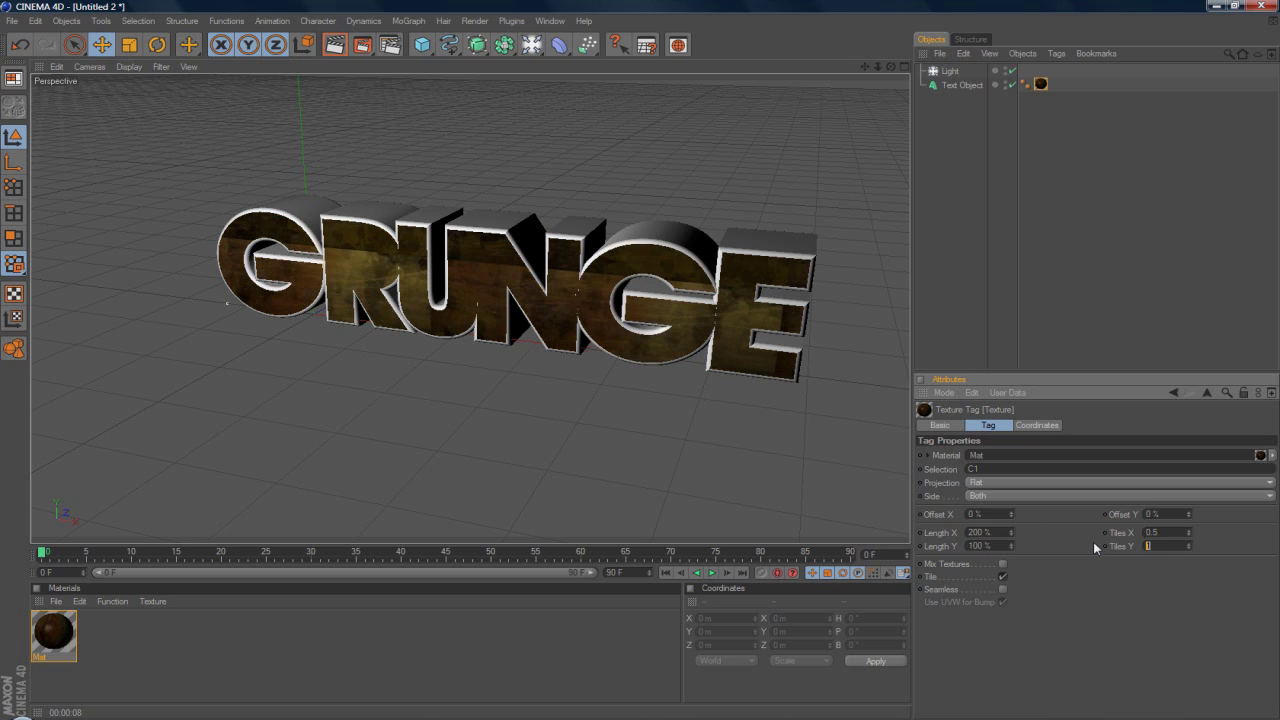
left_click(1131, 286)
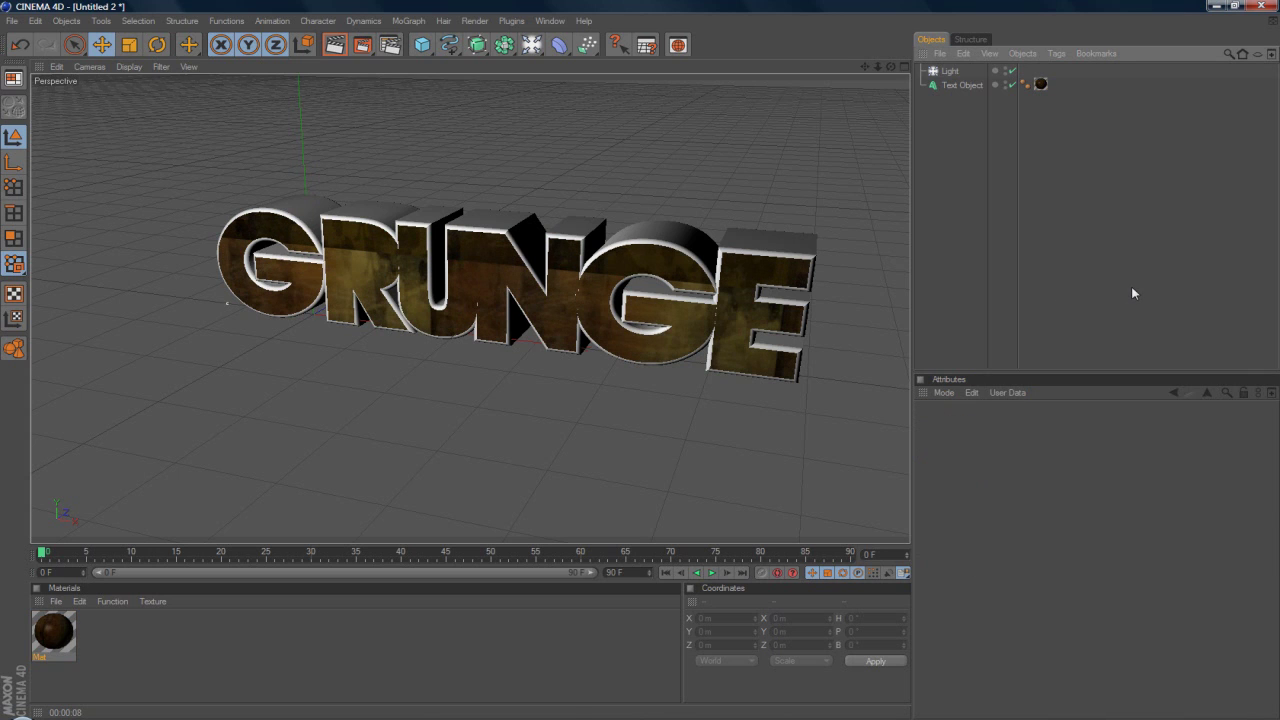
Offset the grunge texture to -6 % X and 61 % Y, then render a preview
left_click(487, 302)
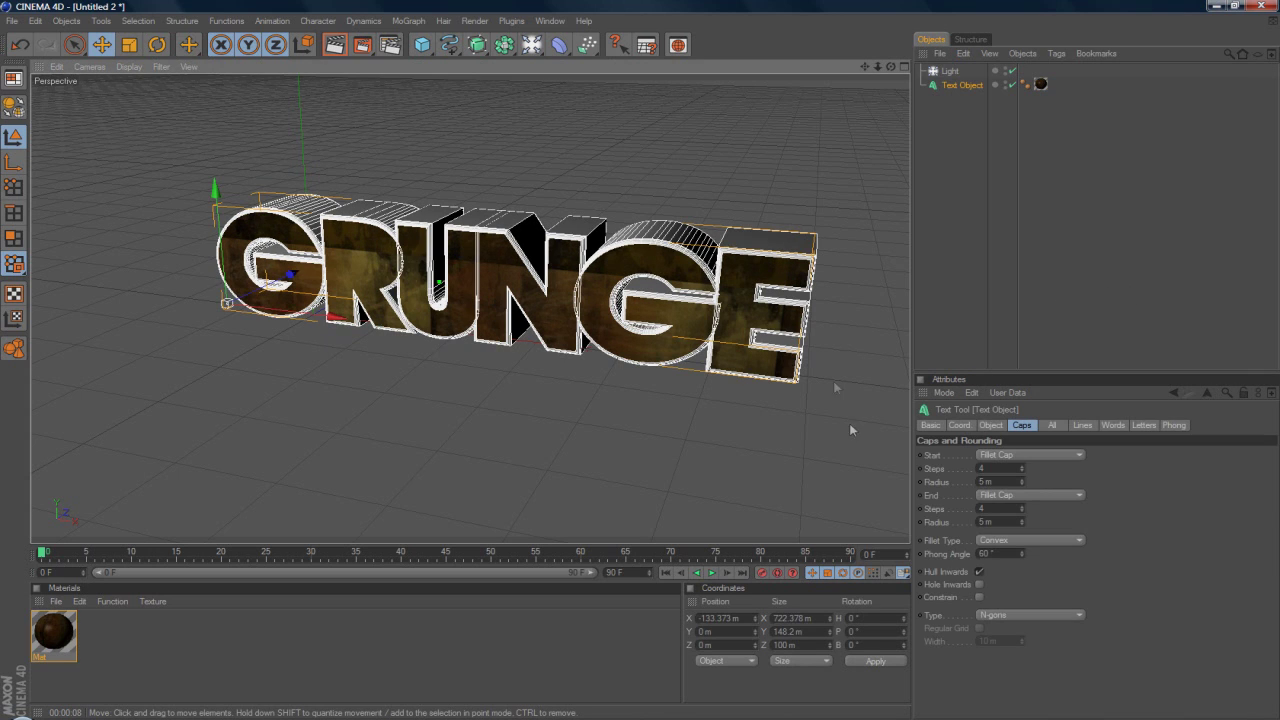
left_click(1040, 84)
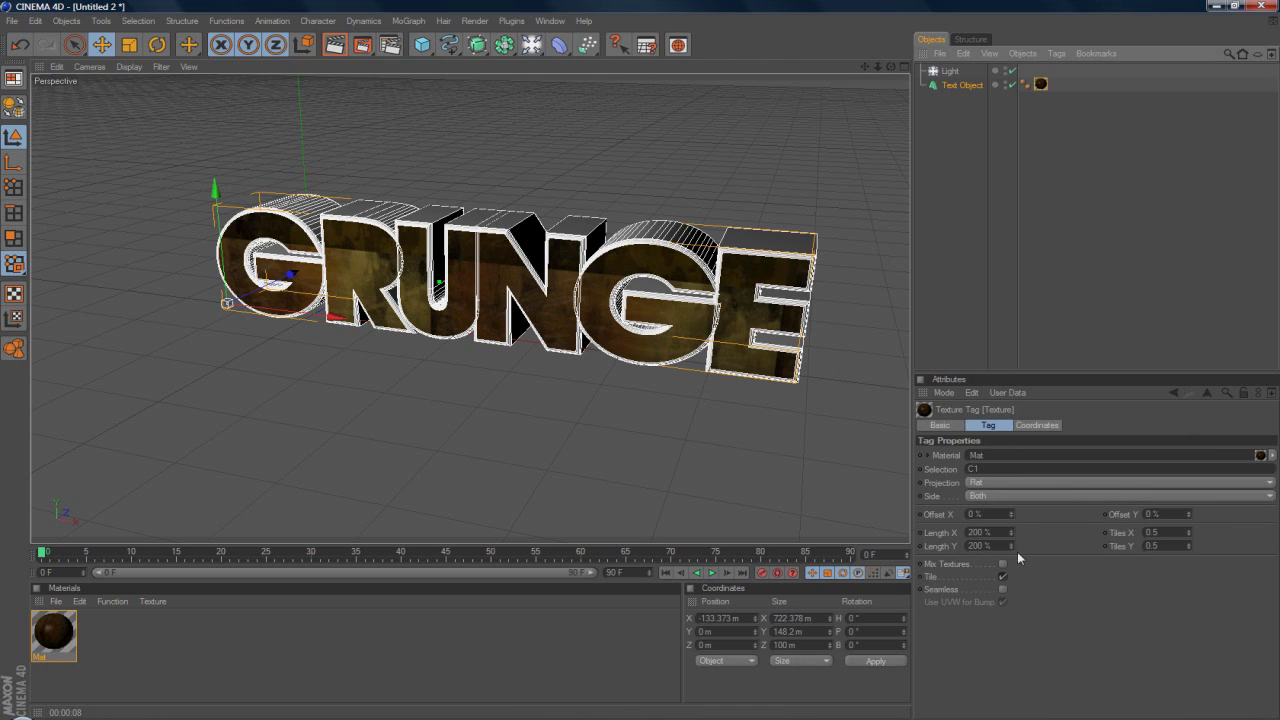
left_click(748, 363)
left_click_drag(1013, 514, 1021, 513)
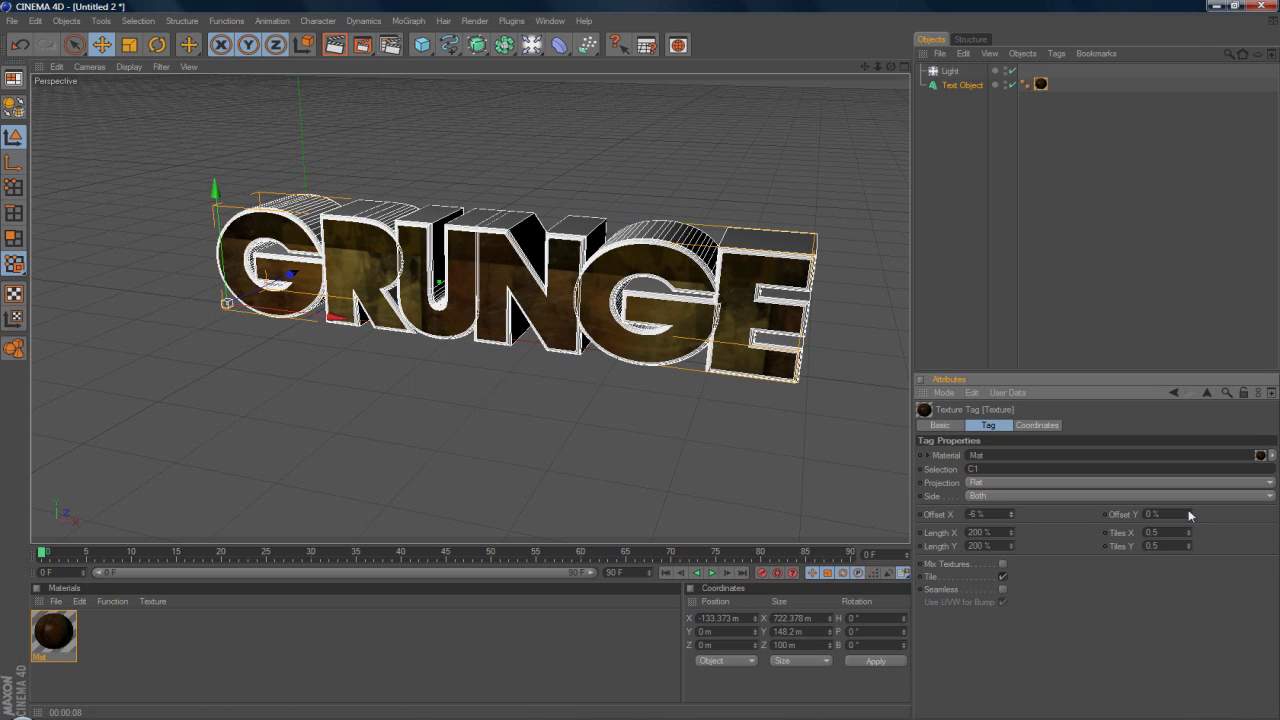
left_click_drag(1189, 514, 1189, 494)
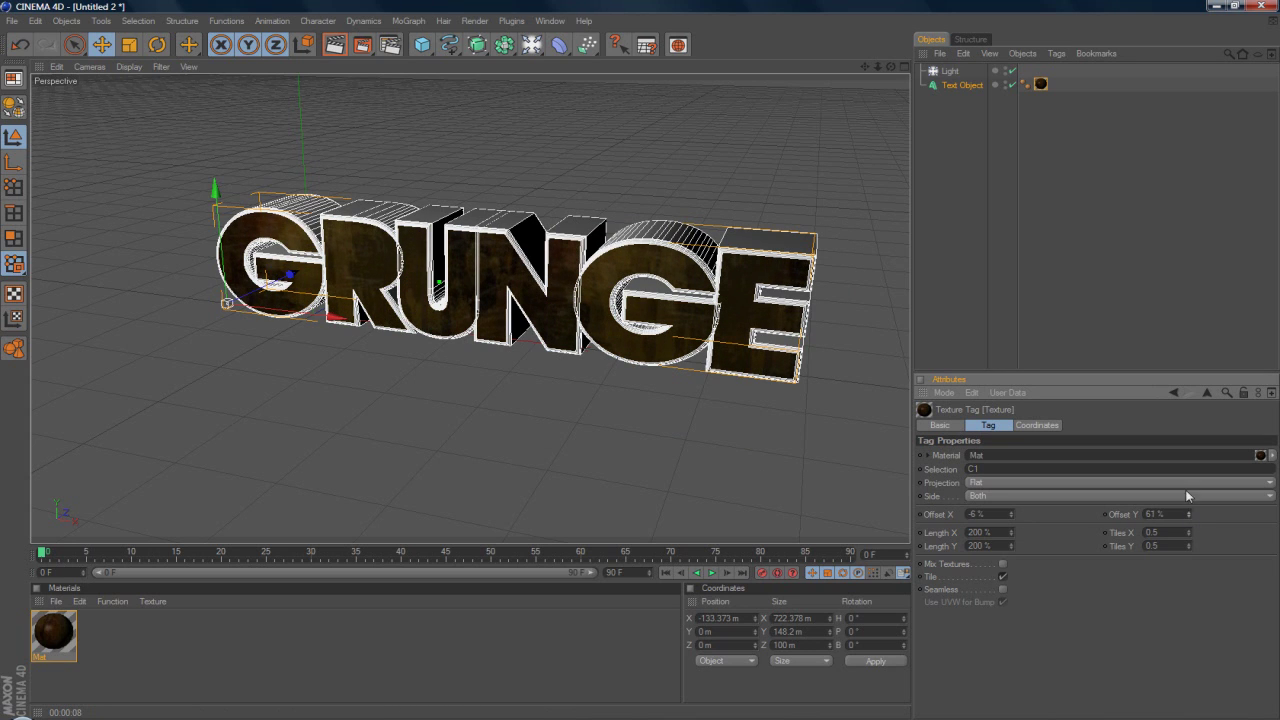
left_click(1047, 221)
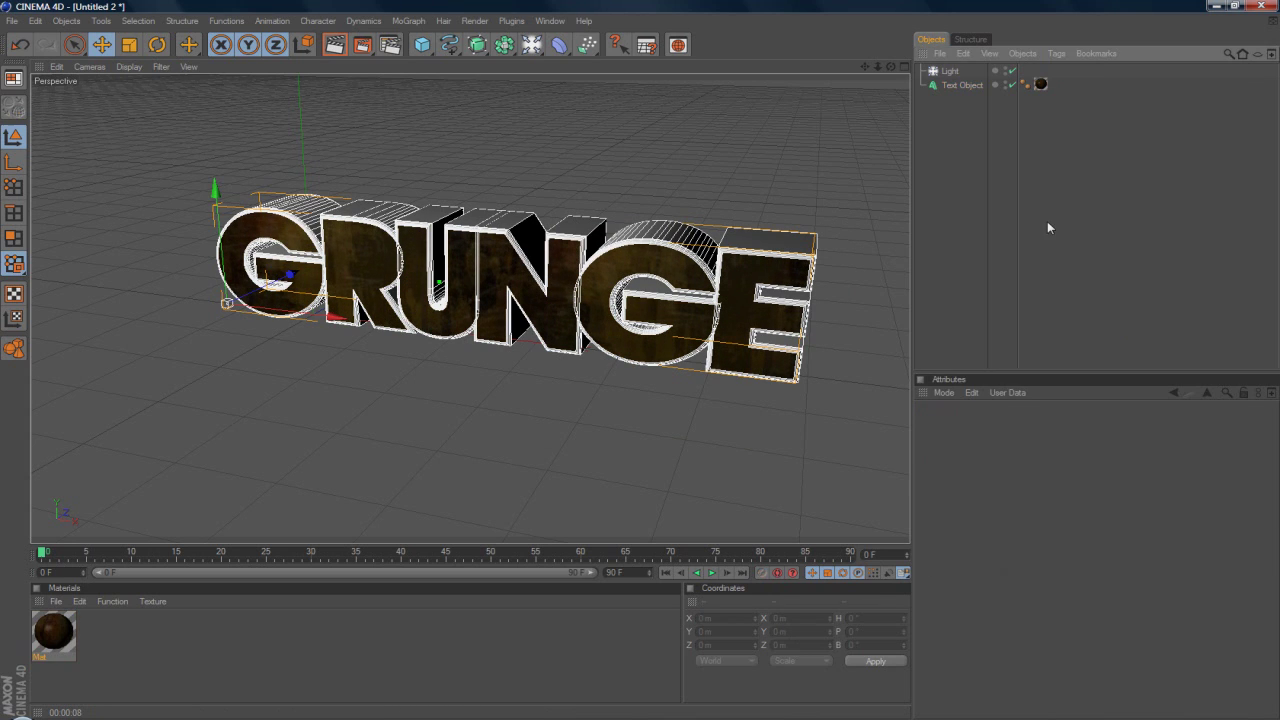
left_click(338, 53)
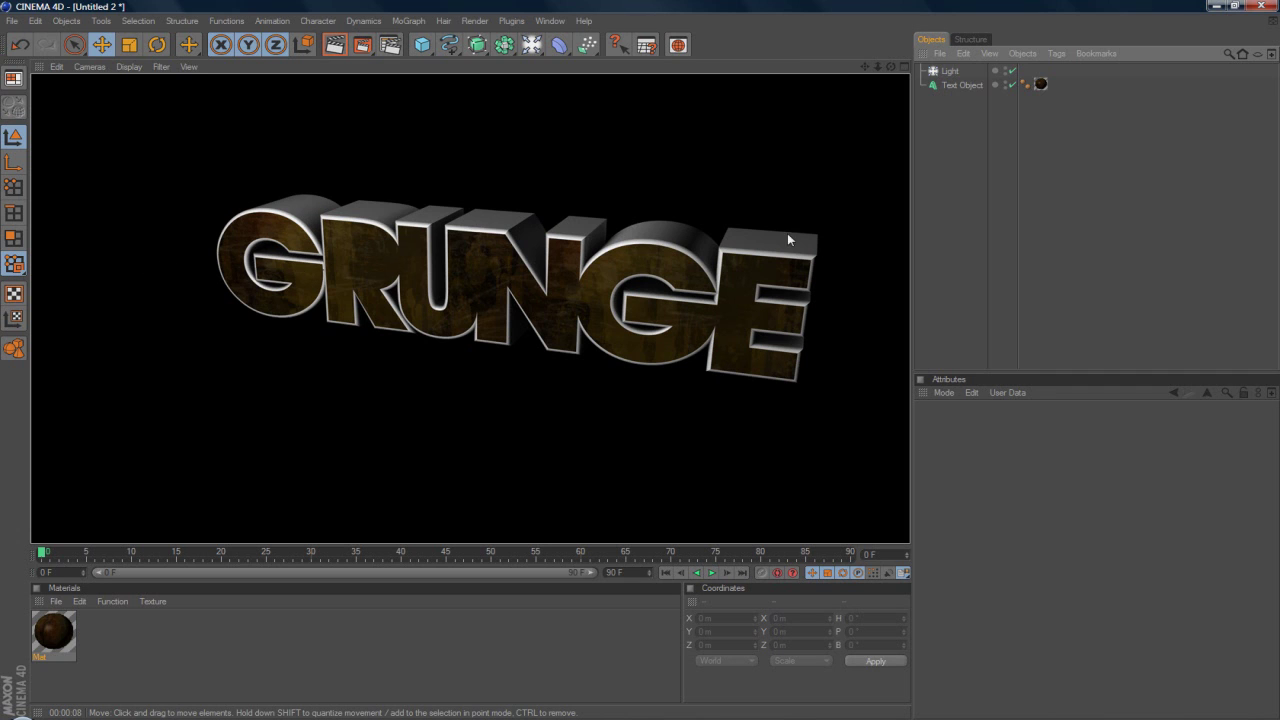
Duplicate the grunge material Mat as Mat.1
left_click(58, 638)
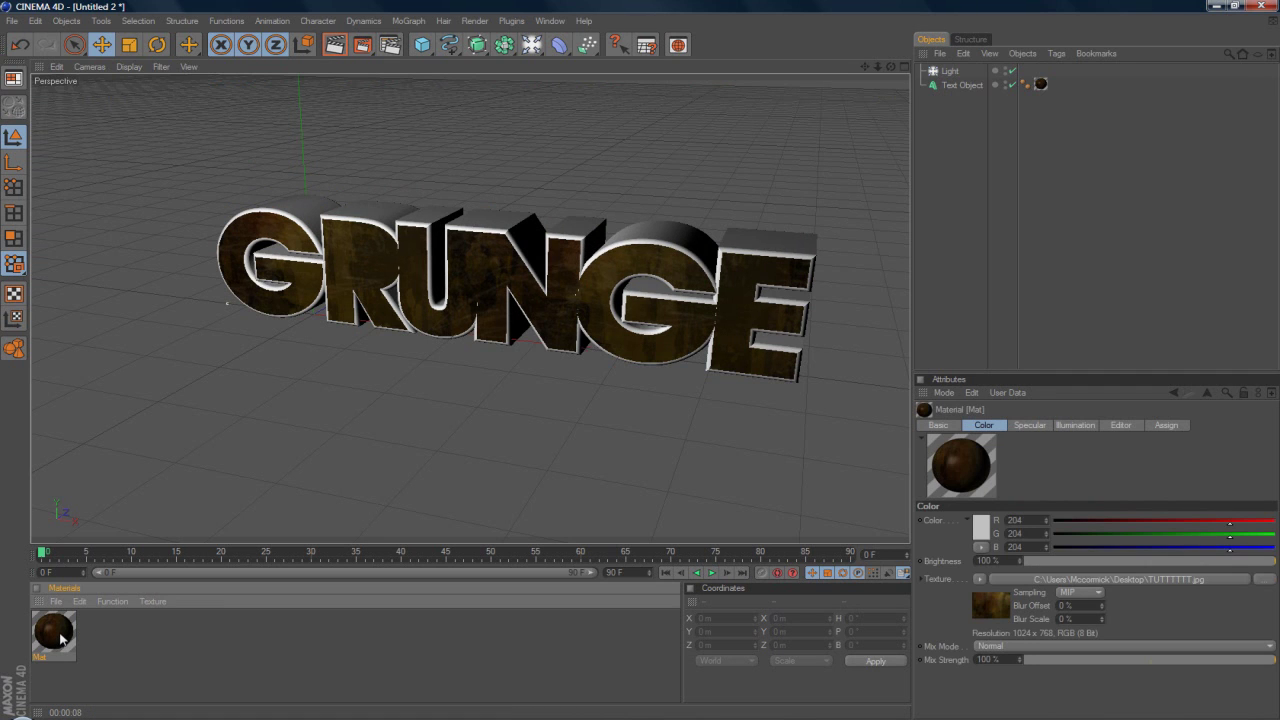
left_click_drag(44, 636, 107, 636, "ctrl")
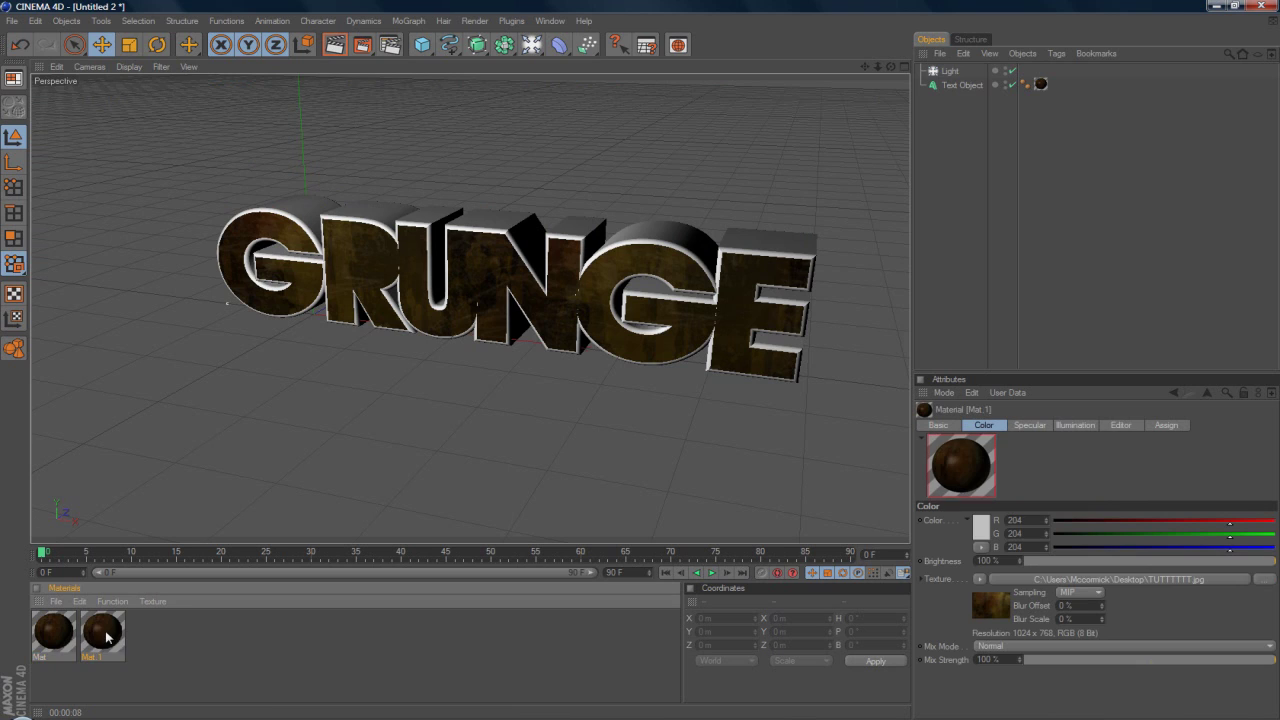
left_click(194, 670)
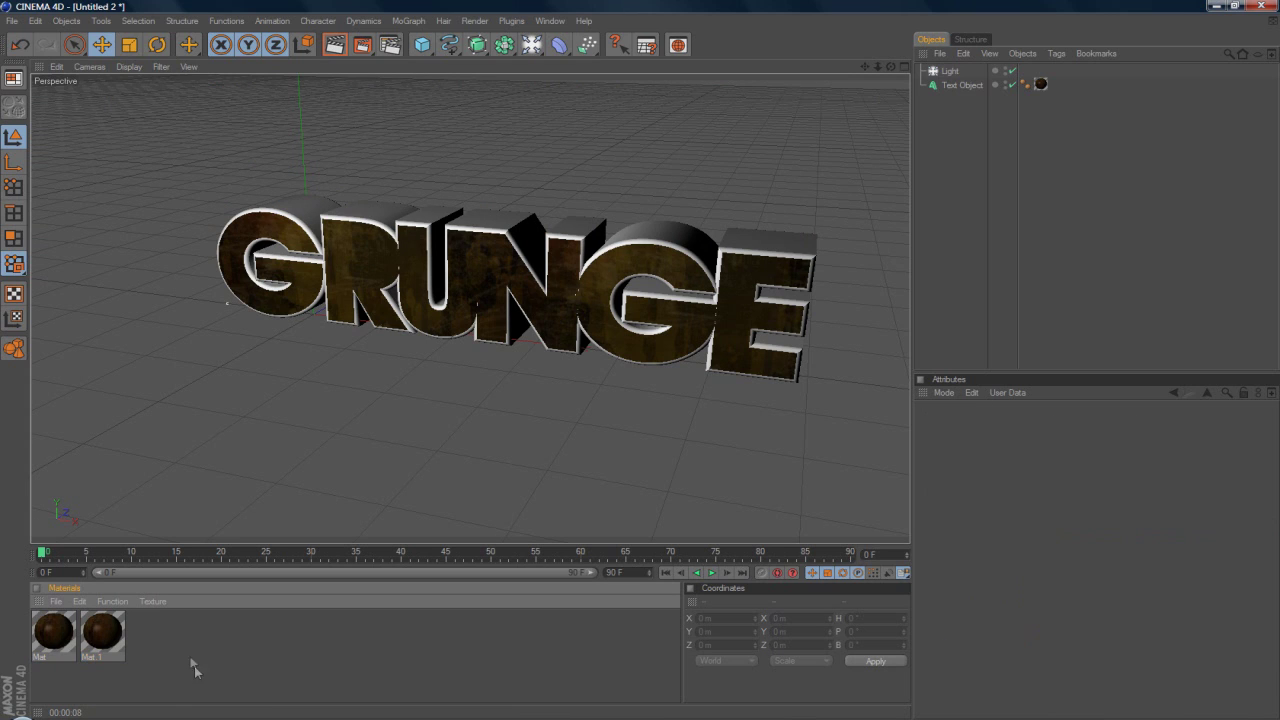
Apply Mat.1 to the GRUNGE text and move the Mat tag after the Mat.1 tag
left_click(101, 632)
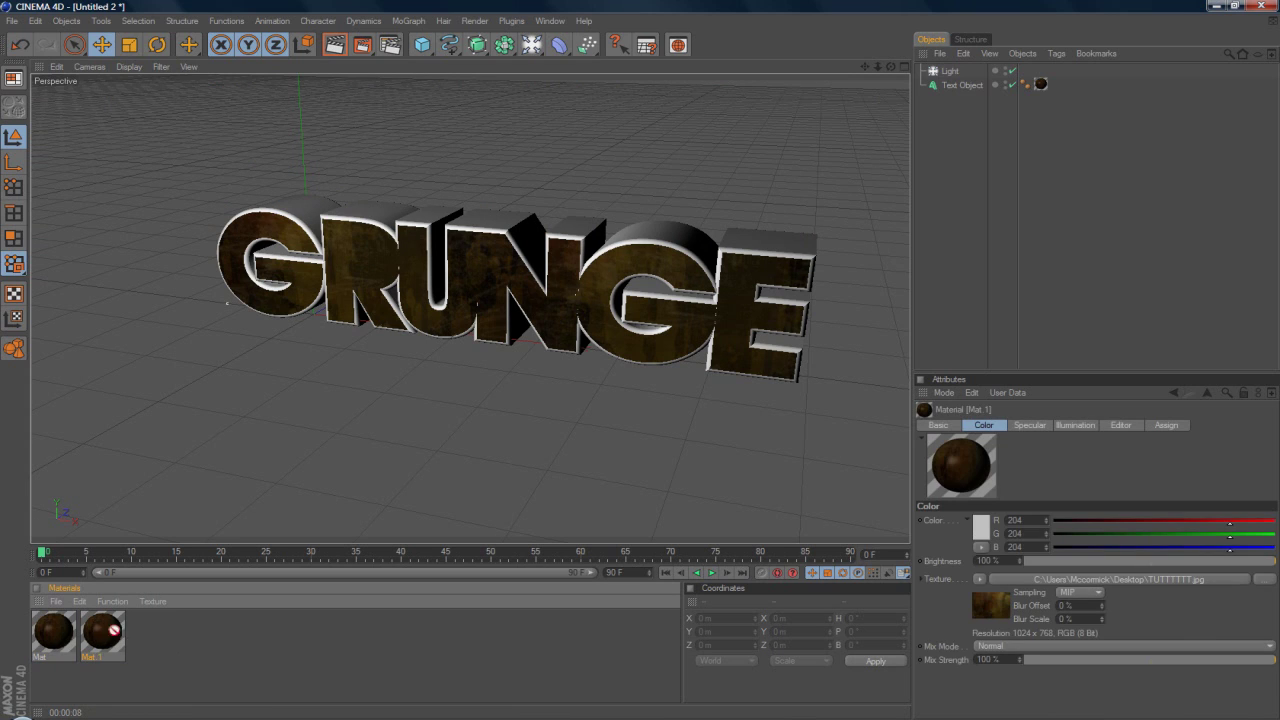
left_click_drag(115, 630, 1057, 86)
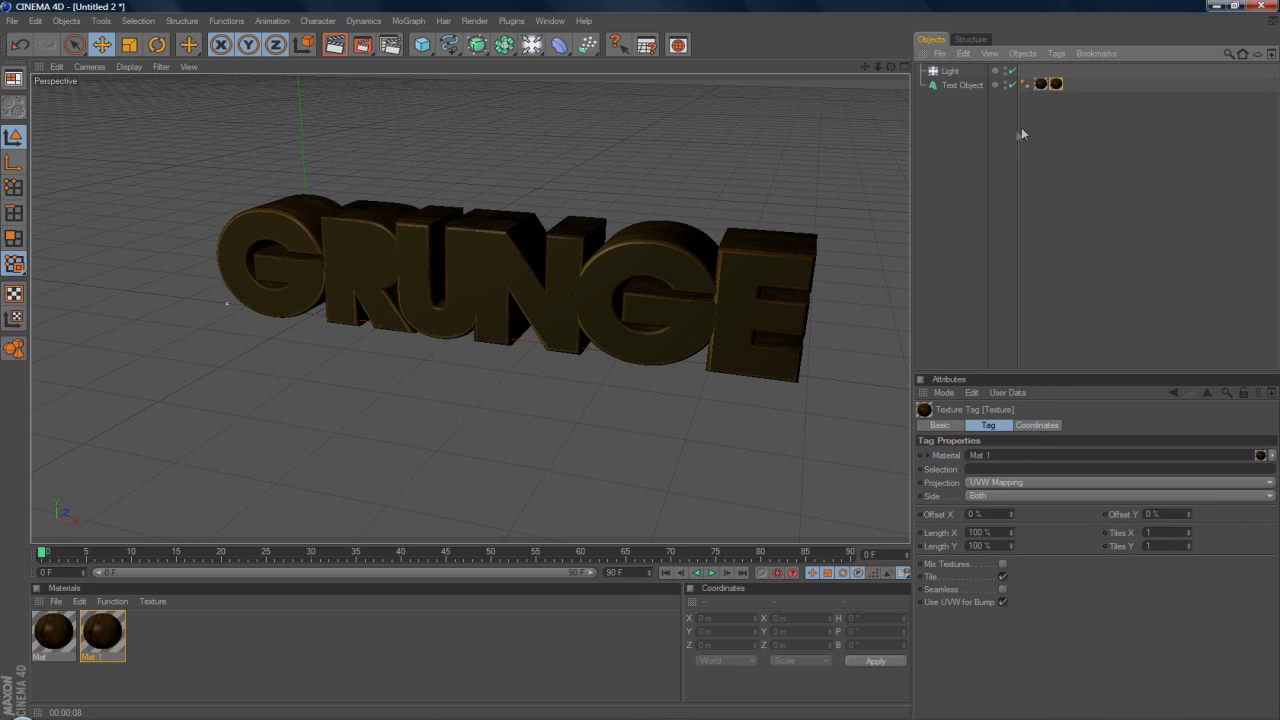
left_click(1048, 95)
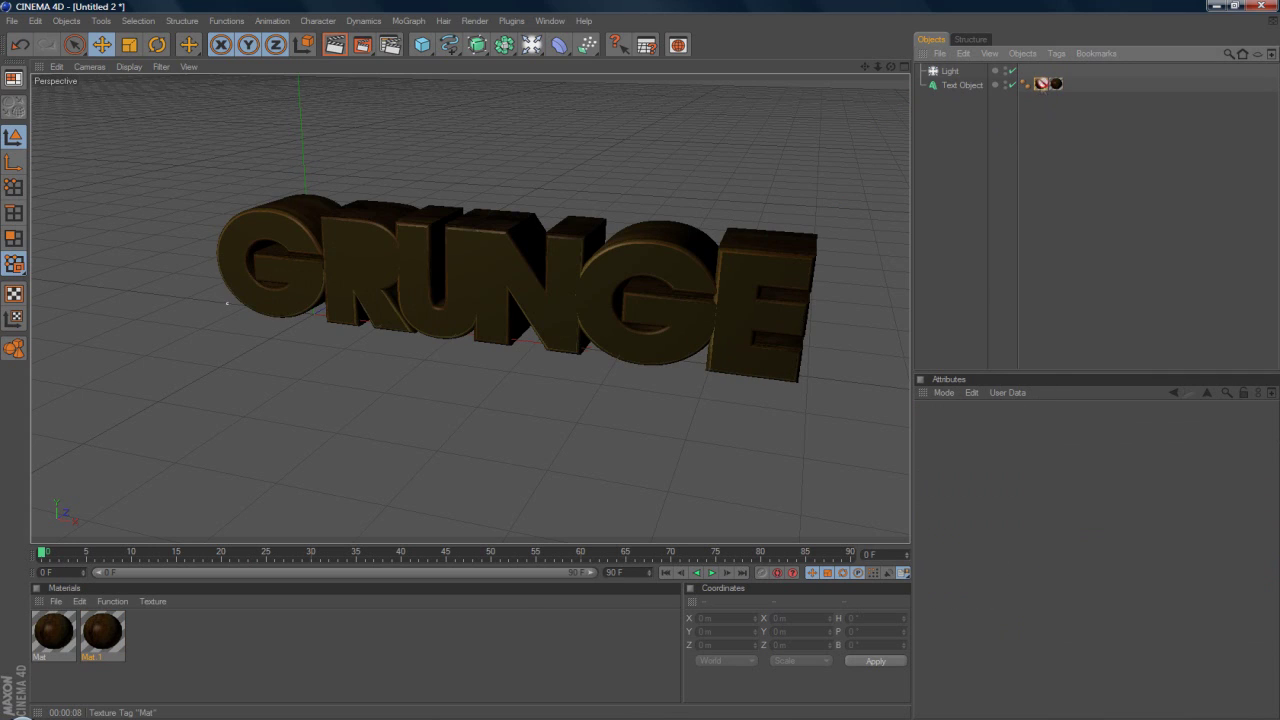
left_click_drag(1063, 80, 1066, 84)
left_click(1069, 123)
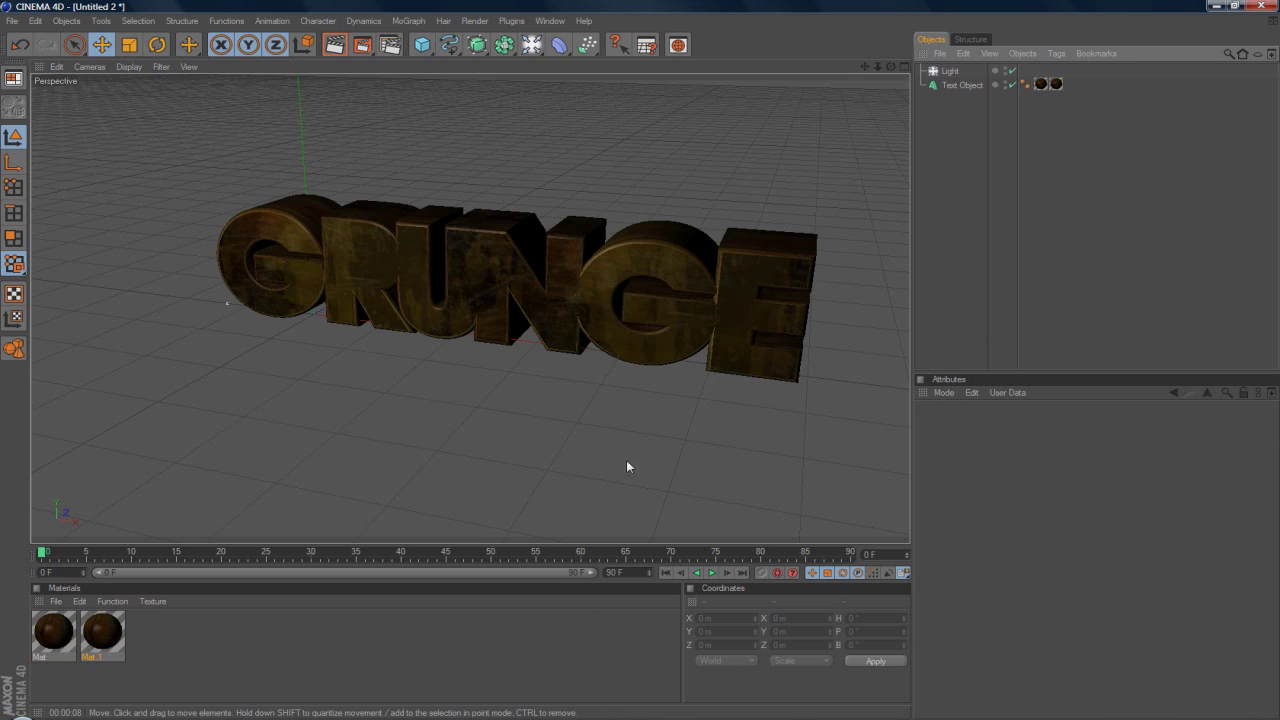
Check the Mat material and texture tags, ending with the caps-only grunge tag selected
left_click(48, 652)
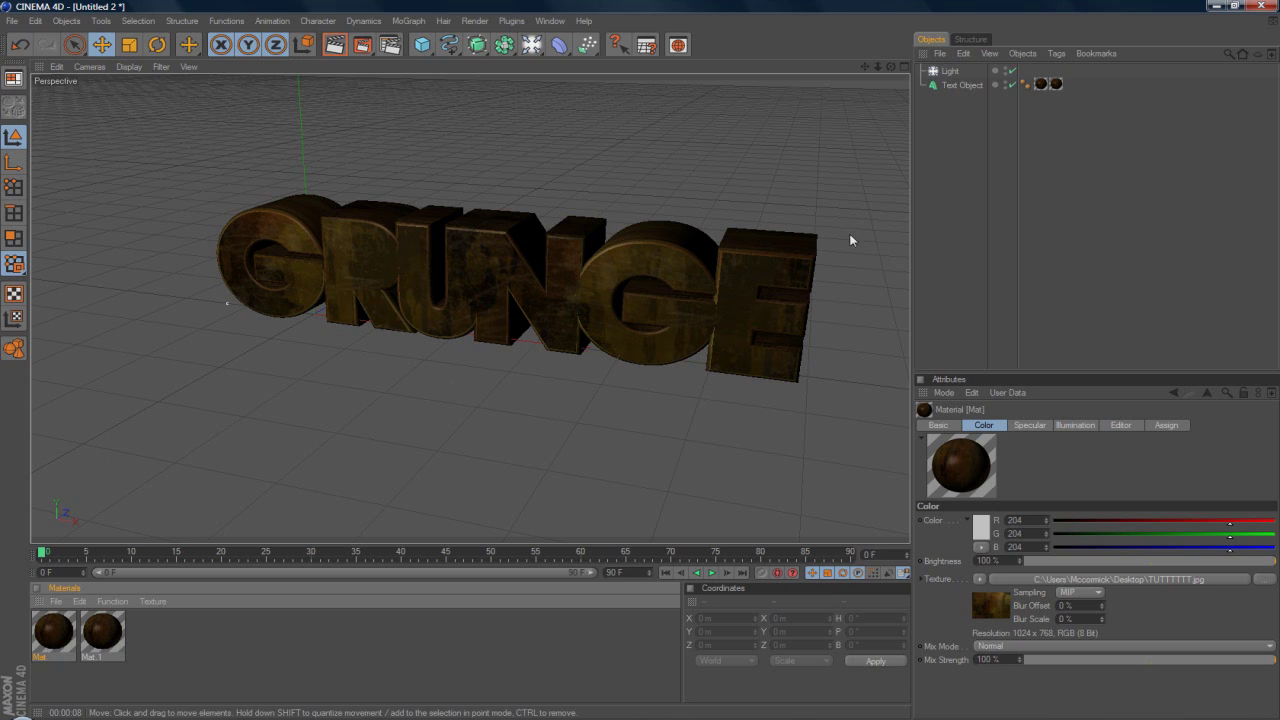
left_click(1055, 84)
left_click(1046, 137)
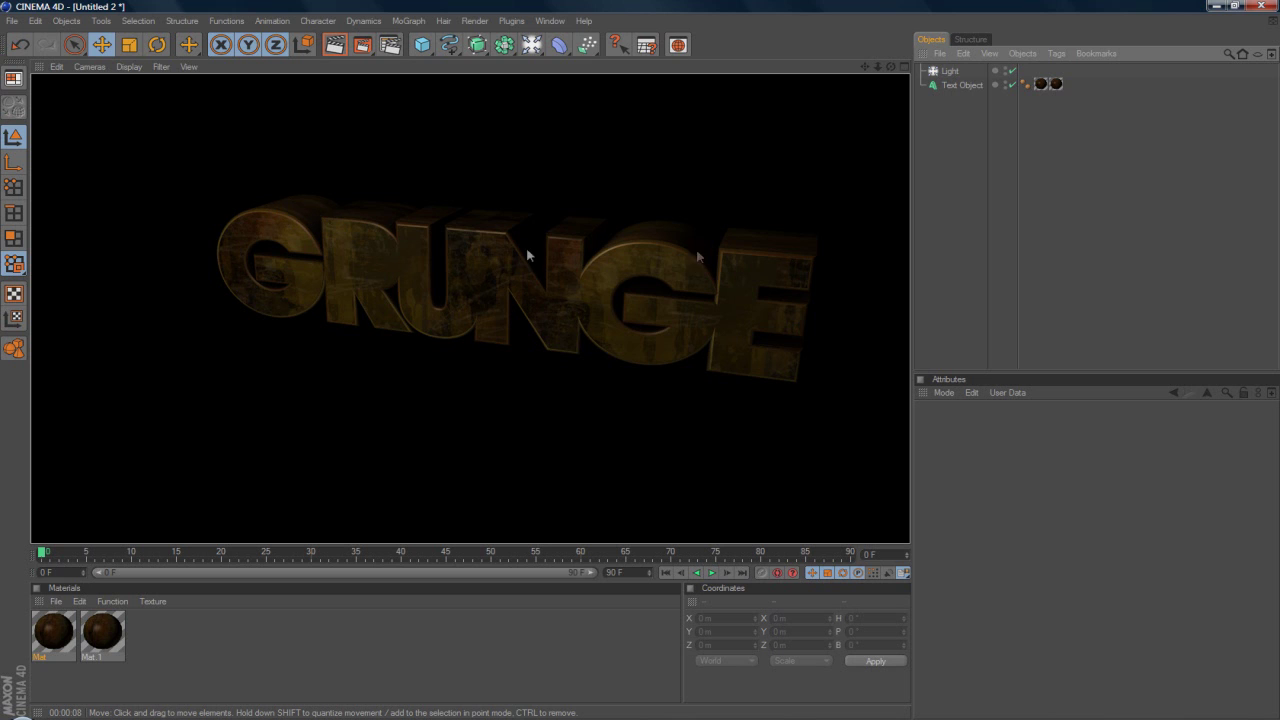
left_click(1041, 84)
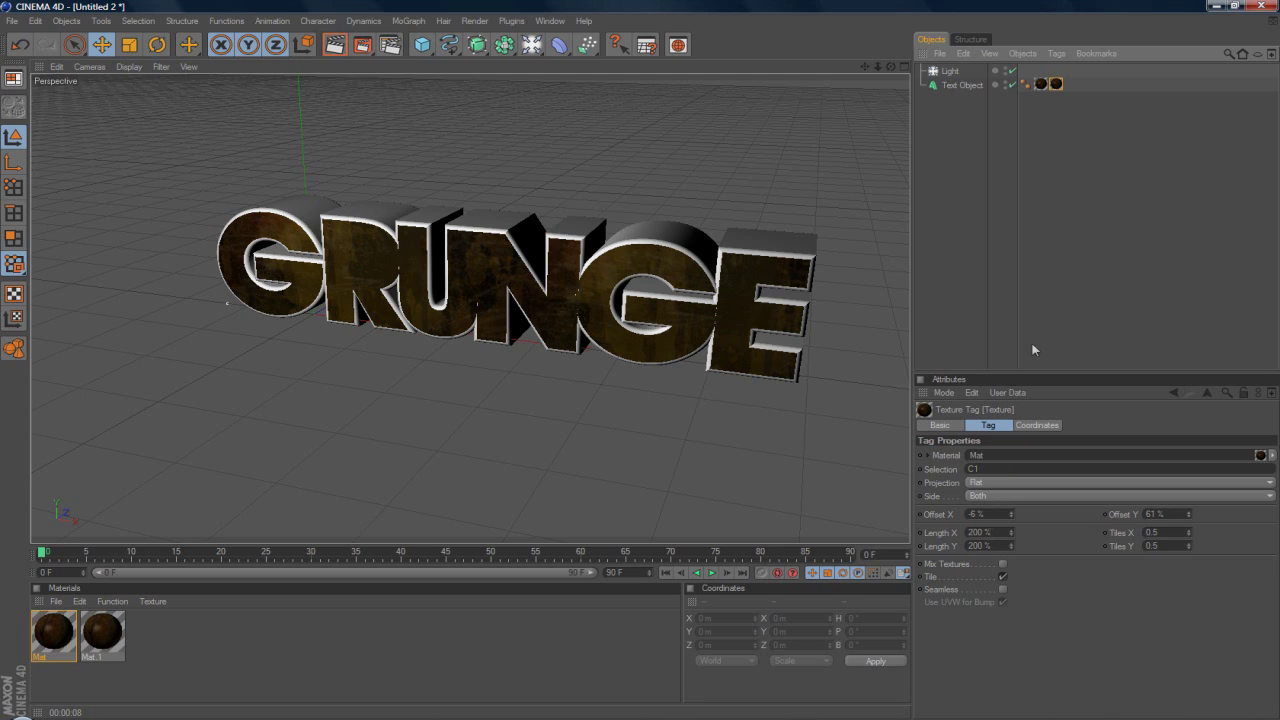
Switch the Mat.1 texture tag's projection to Cubic and render a preview
left_click(1041, 84)
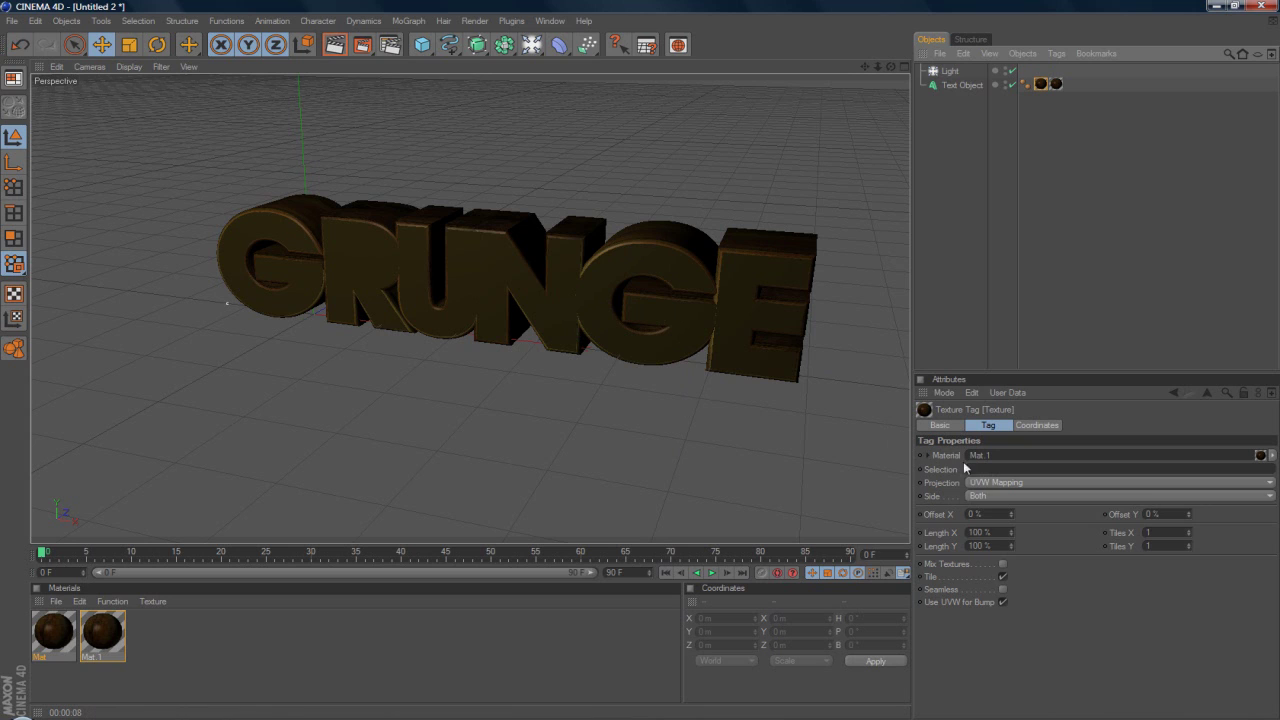
left_click(987, 486)
left_click(985, 537)
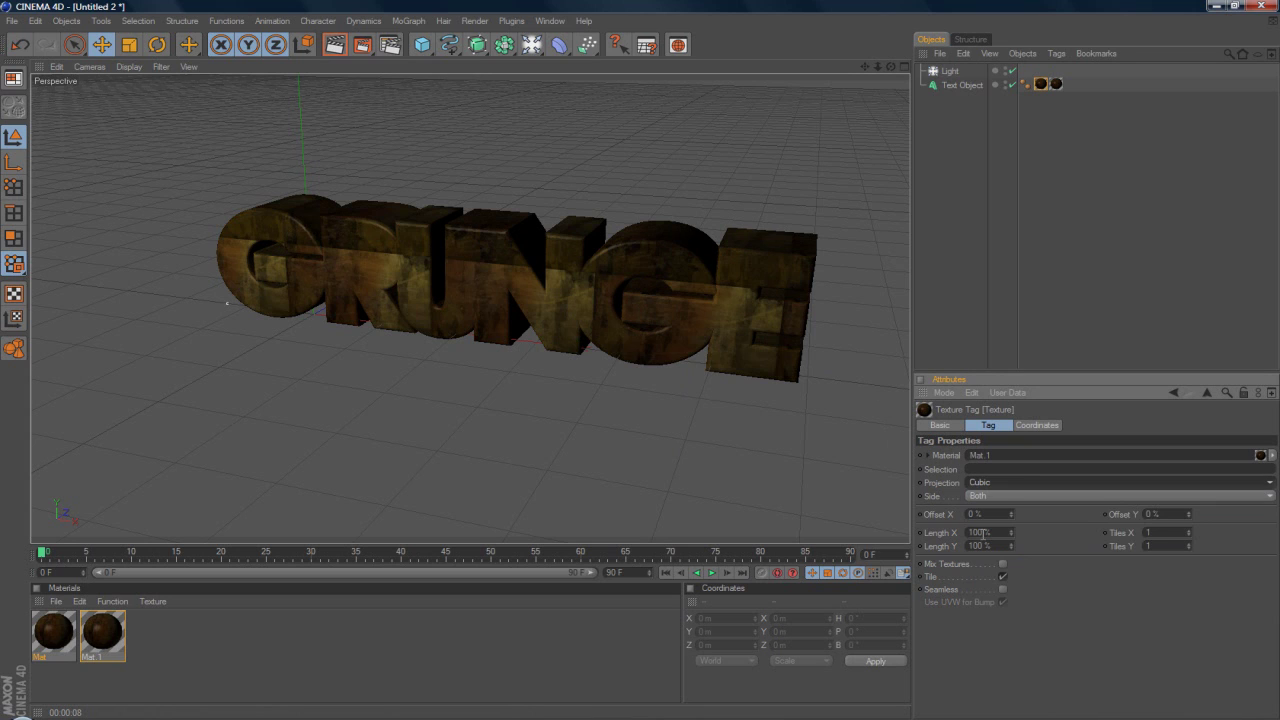
left_click(997, 215)
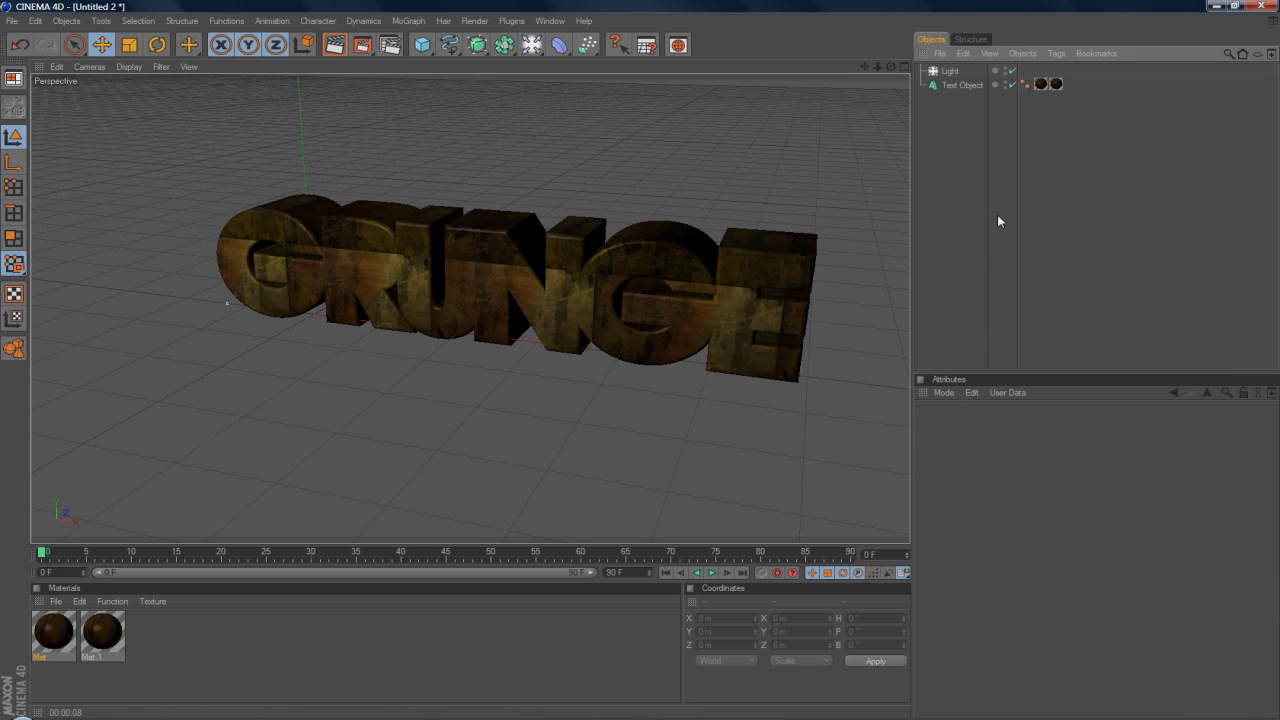
left_click(339, 48)
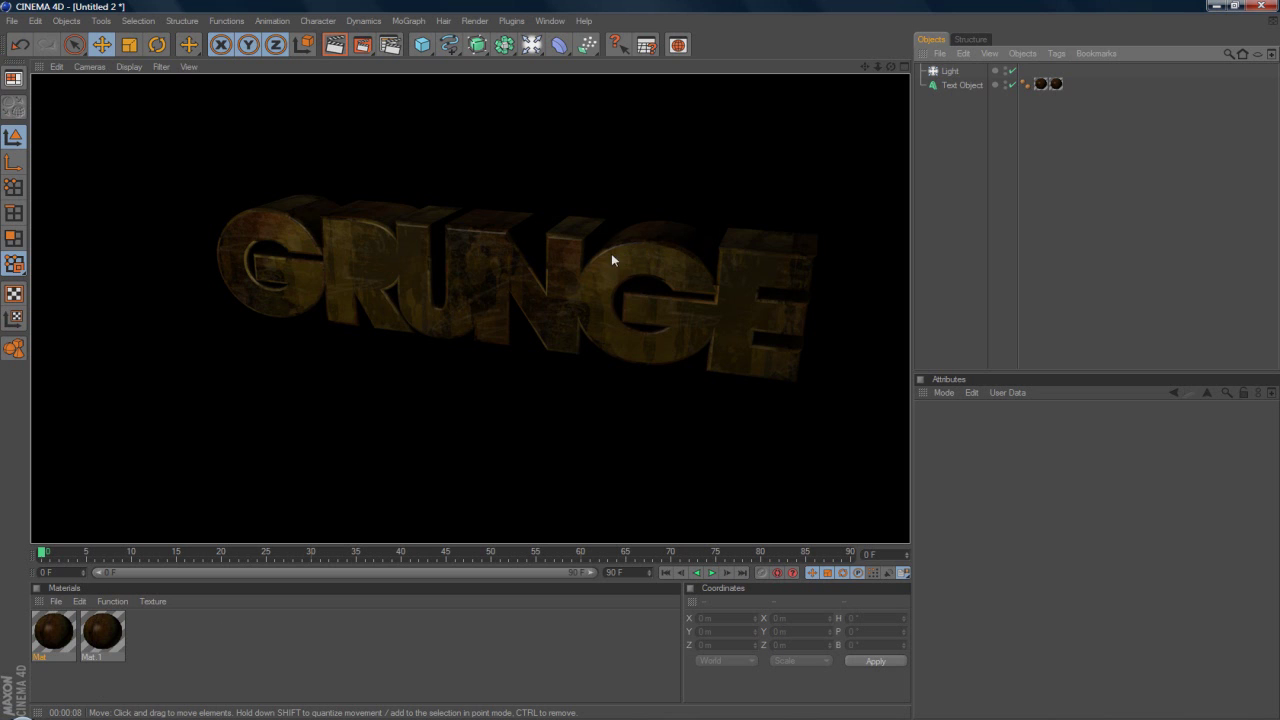
left_click(572, 362)
Duplicate Mat.1 as a new material, Mat.2
left_click(122, 644)
left_click(273, 676)
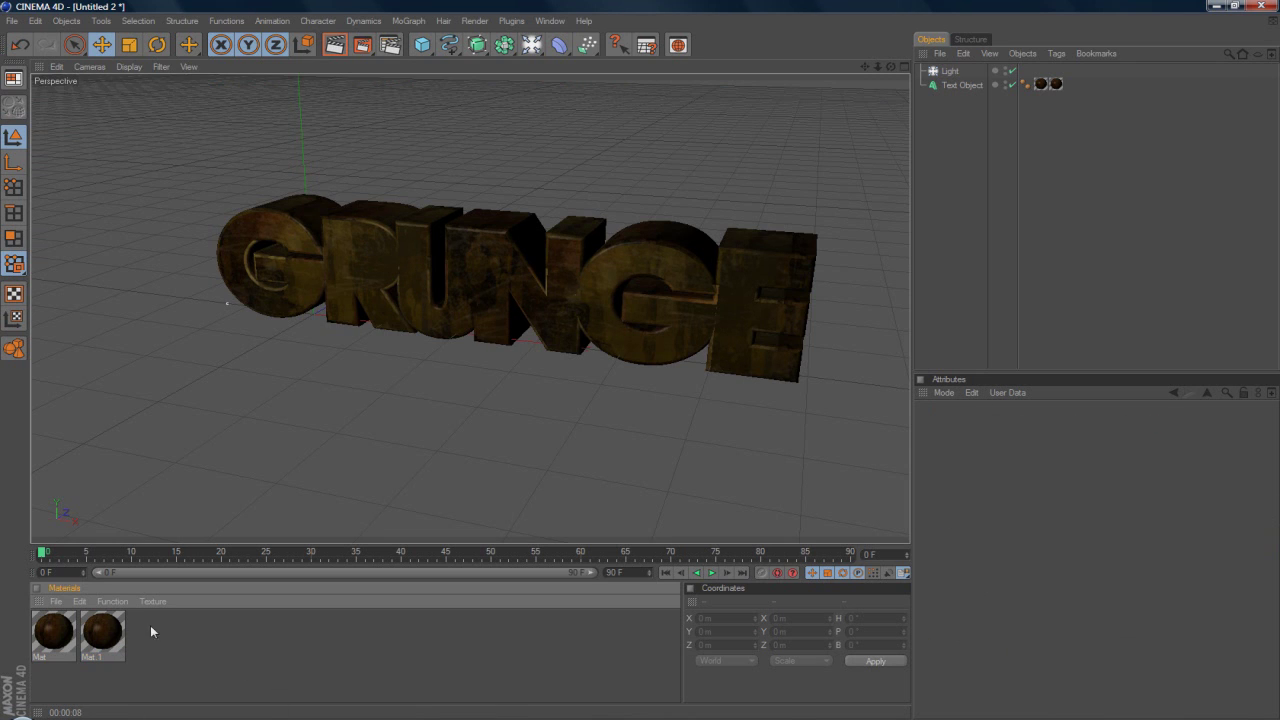
left_click_drag(183, 624, 185, 627, "ctrl")
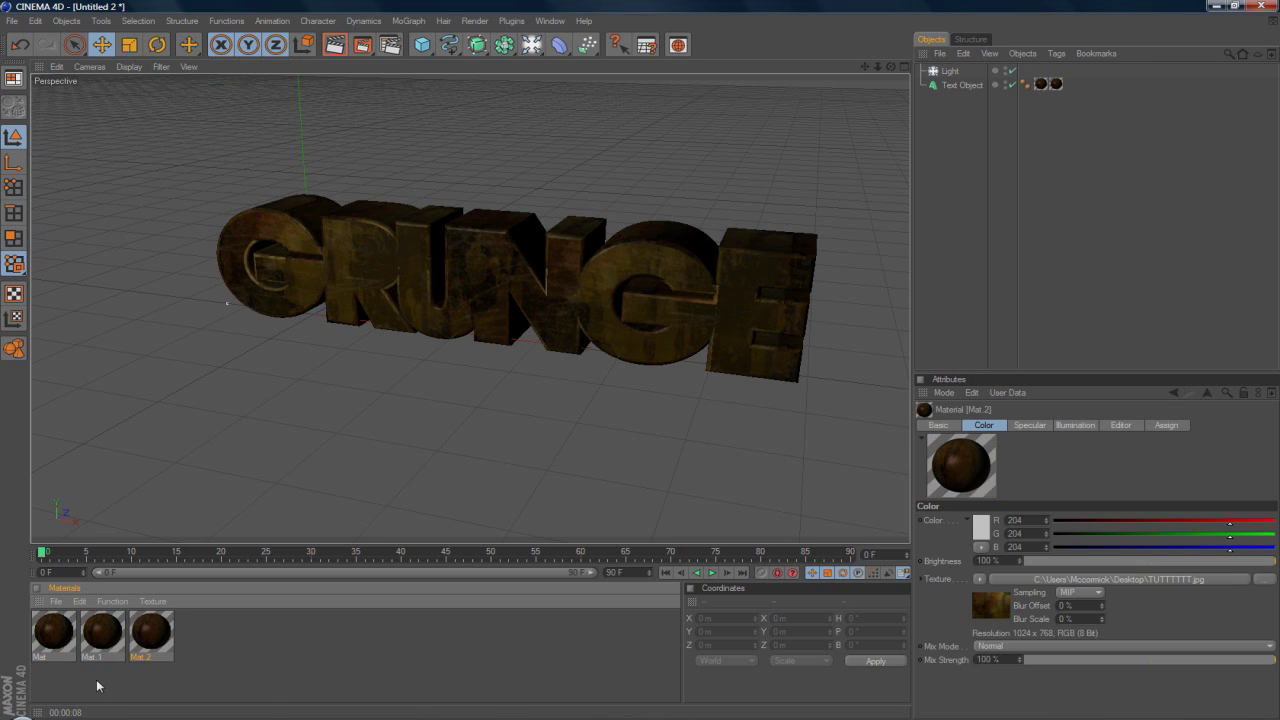
Give Mat.2 100% specular width and height and 13% luminance
double_click(152, 641)
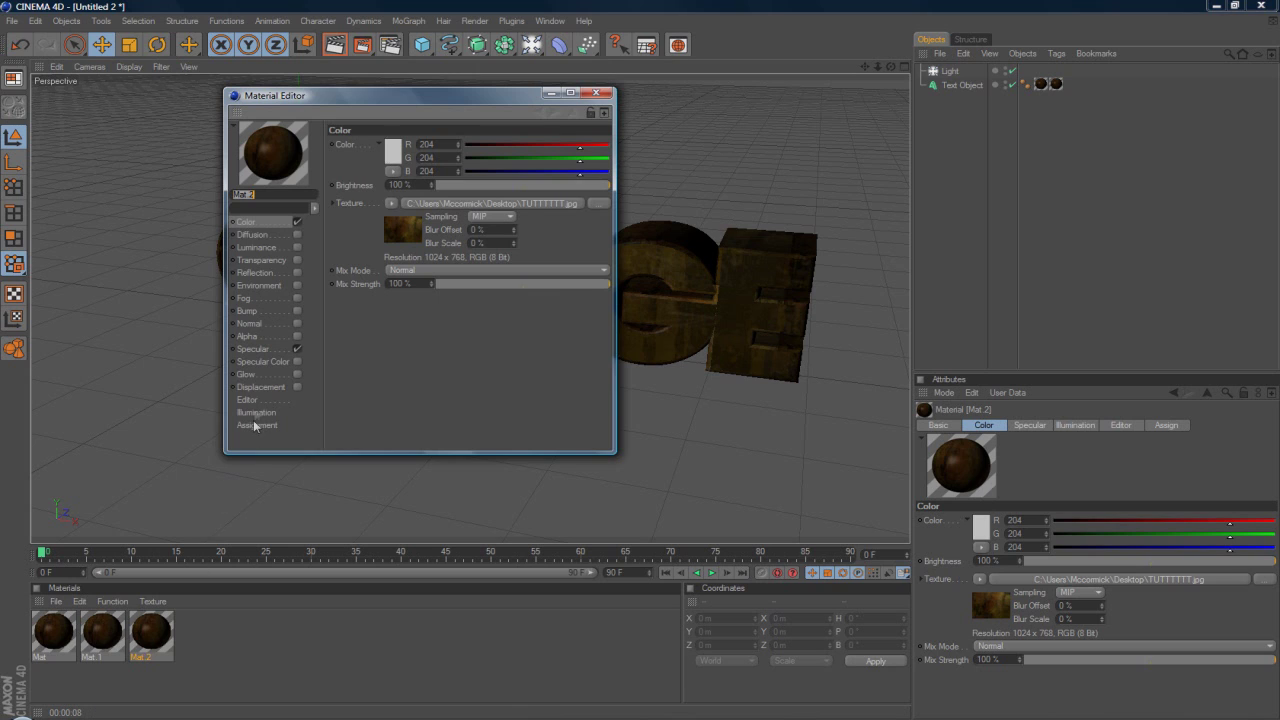
left_click(262, 349)
left_click_drag(499, 204, 671, 223)
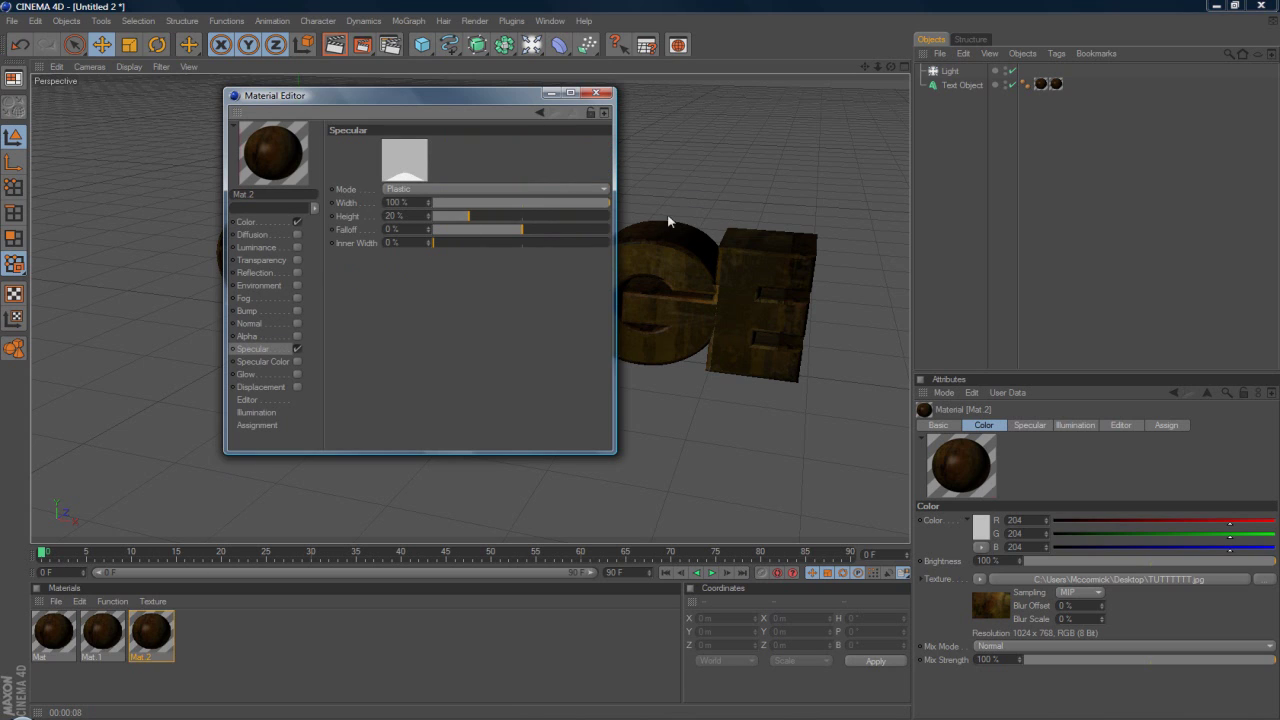
left_click_drag(465, 222, 961, 220)
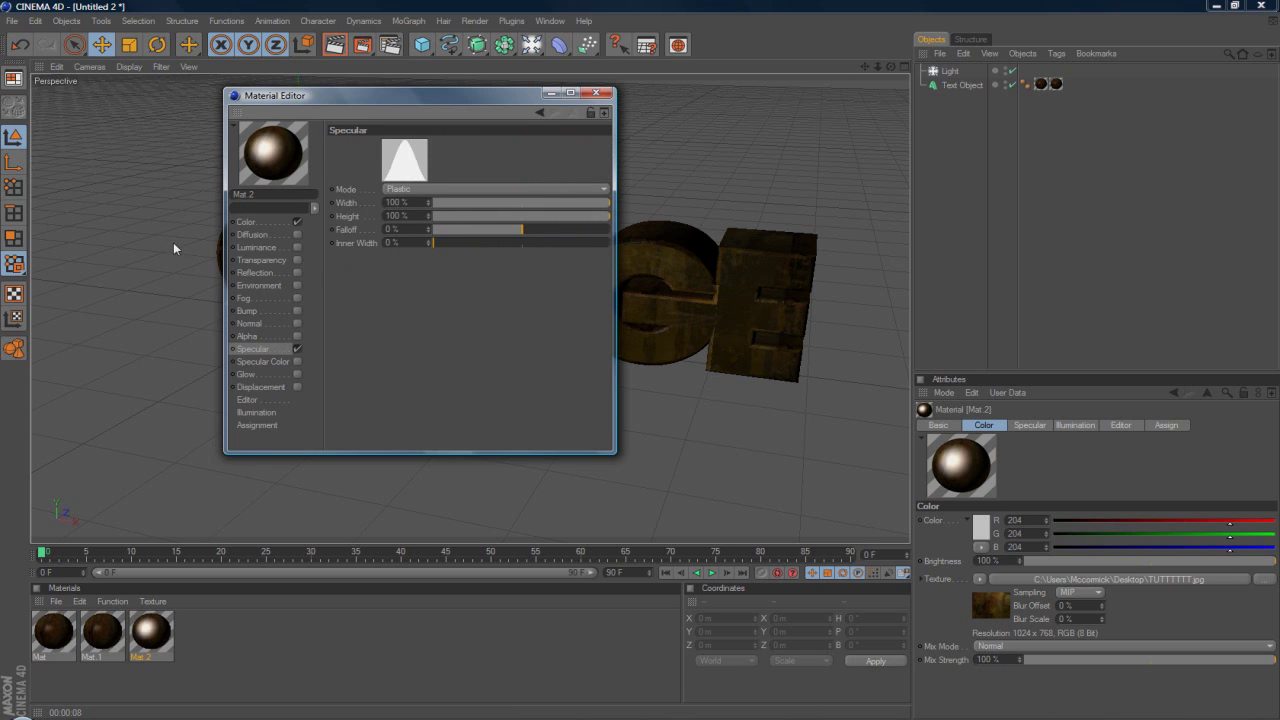
left_click(296, 248)
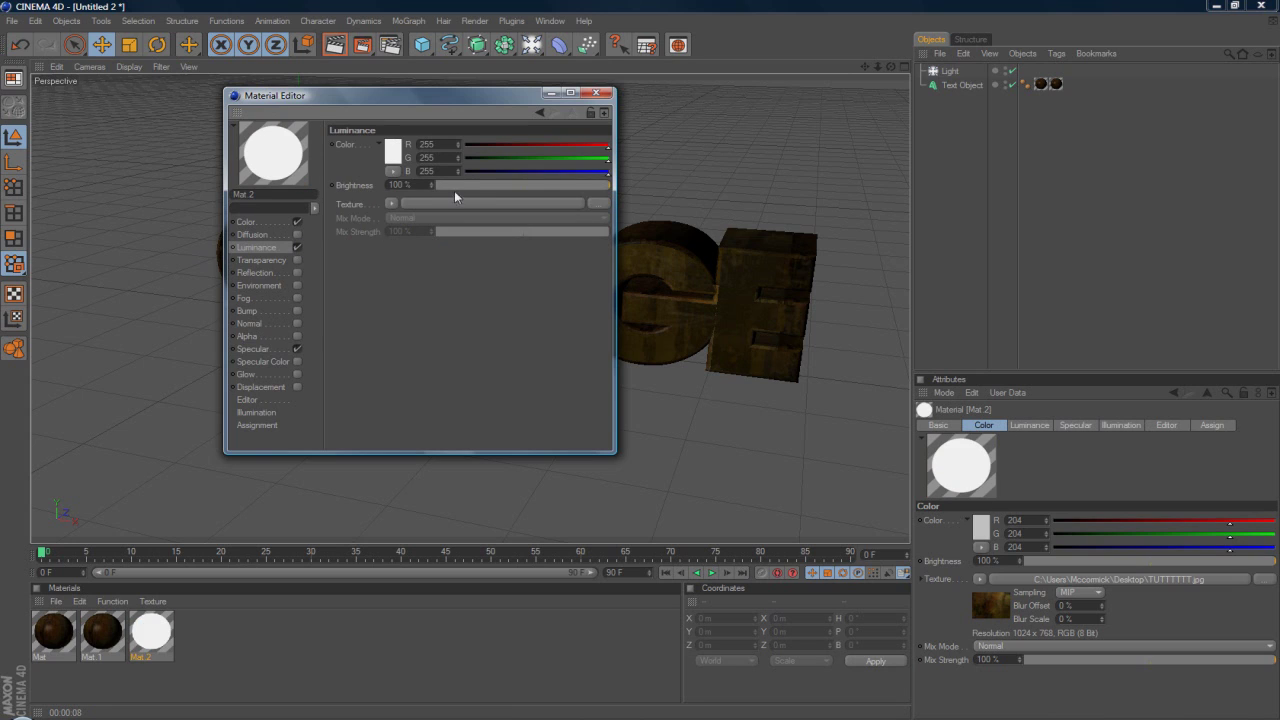
left_click_drag(455, 186, 458, 185)
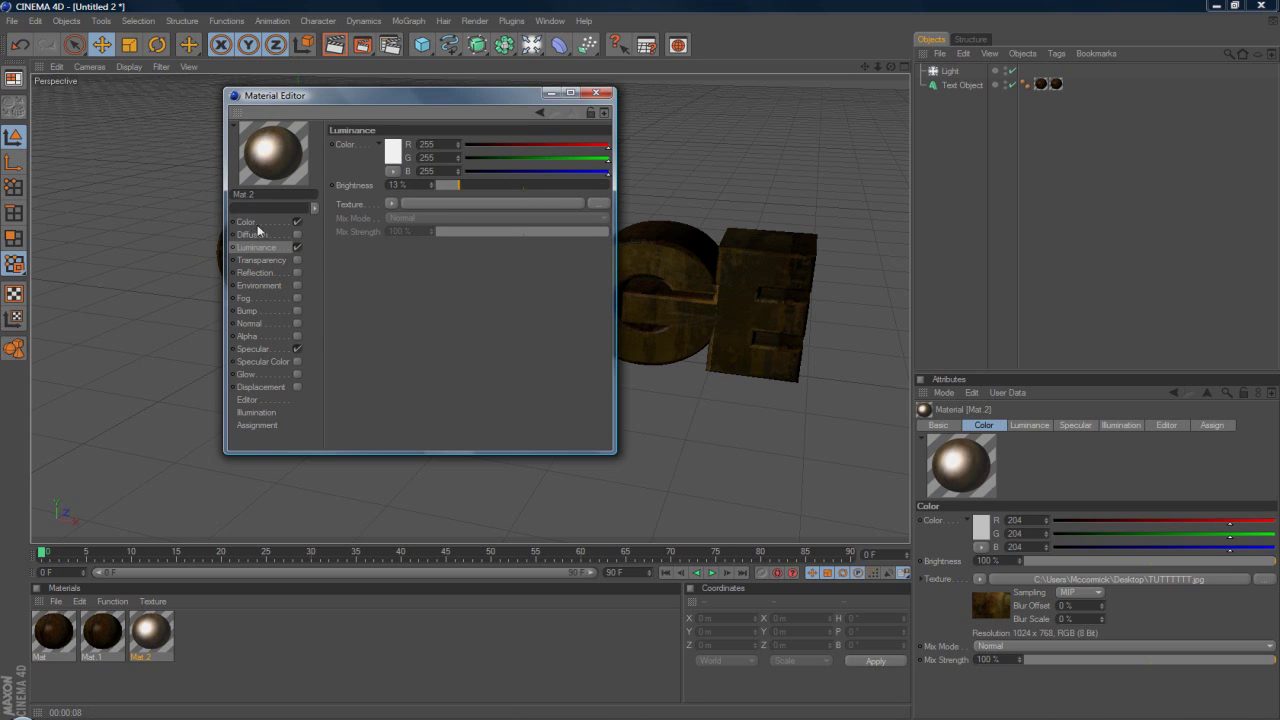
Enable 15% reflection on Mat.2 and apply it to the GRUNGE text
left_click(271, 273)
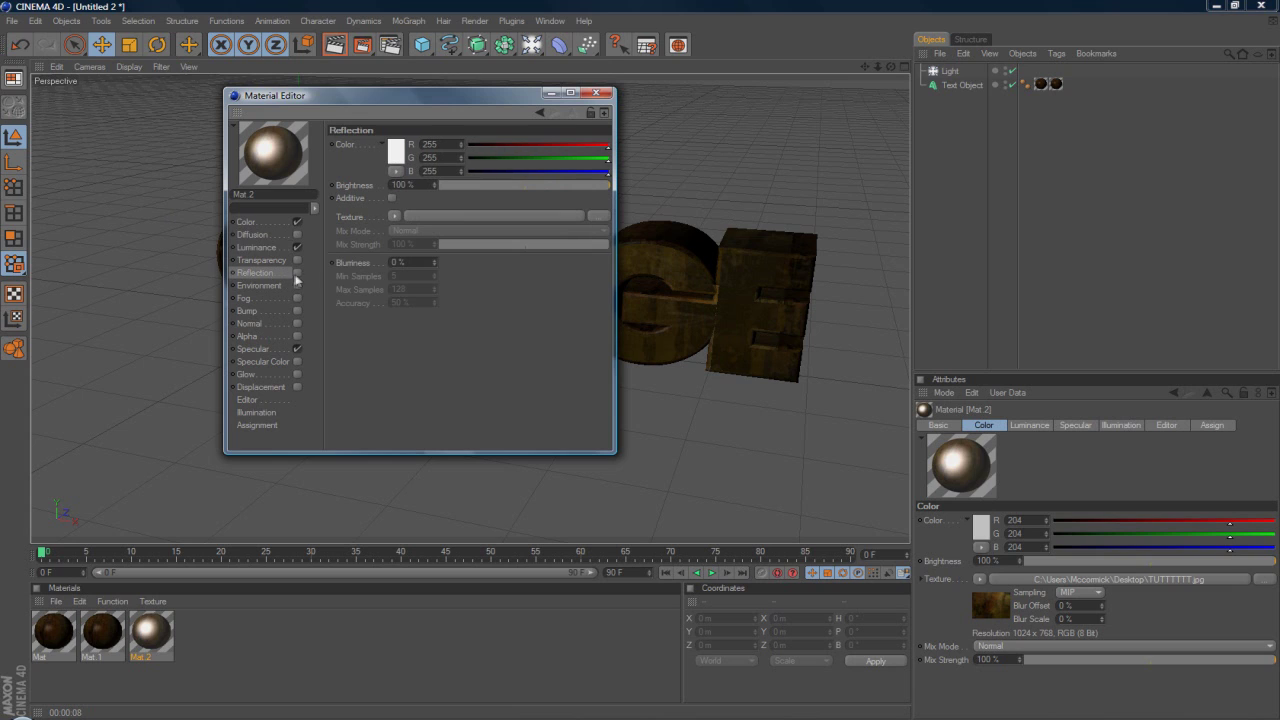
left_click(297, 273)
left_click_drag(450, 185, 464, 185)
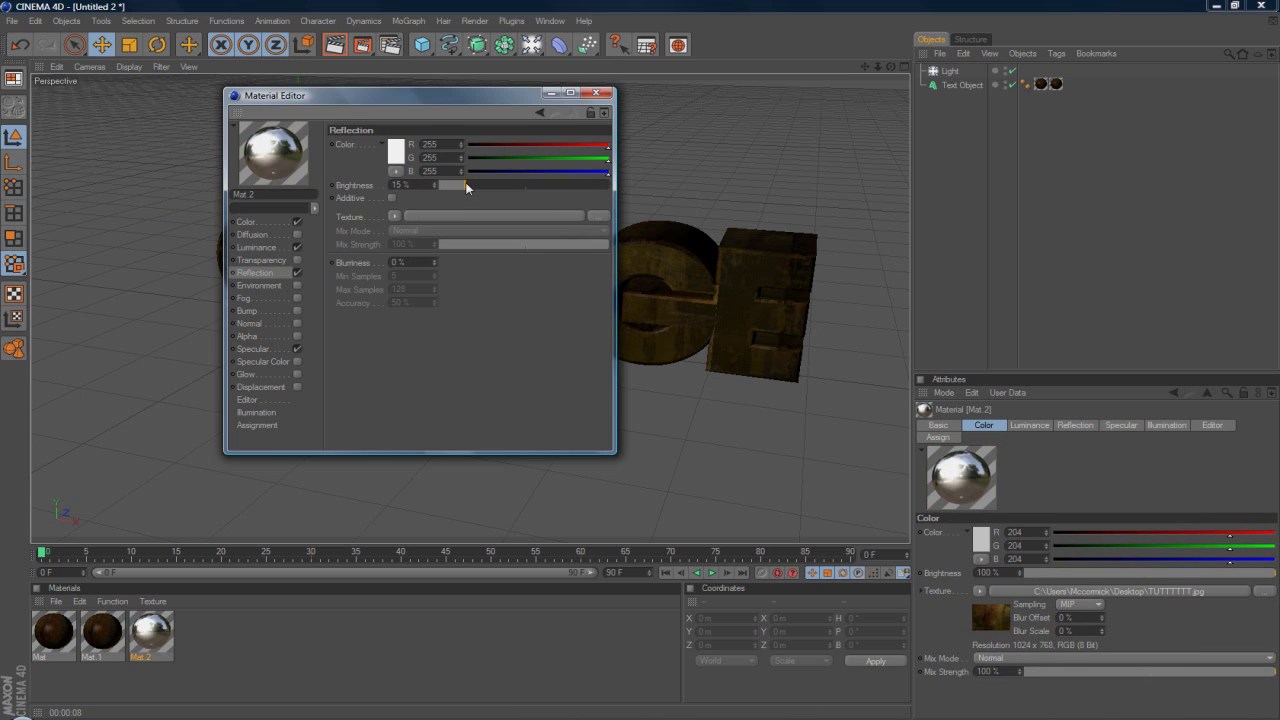
left_click(596, 93)
left_click_drag(166, 648, 972, 81)
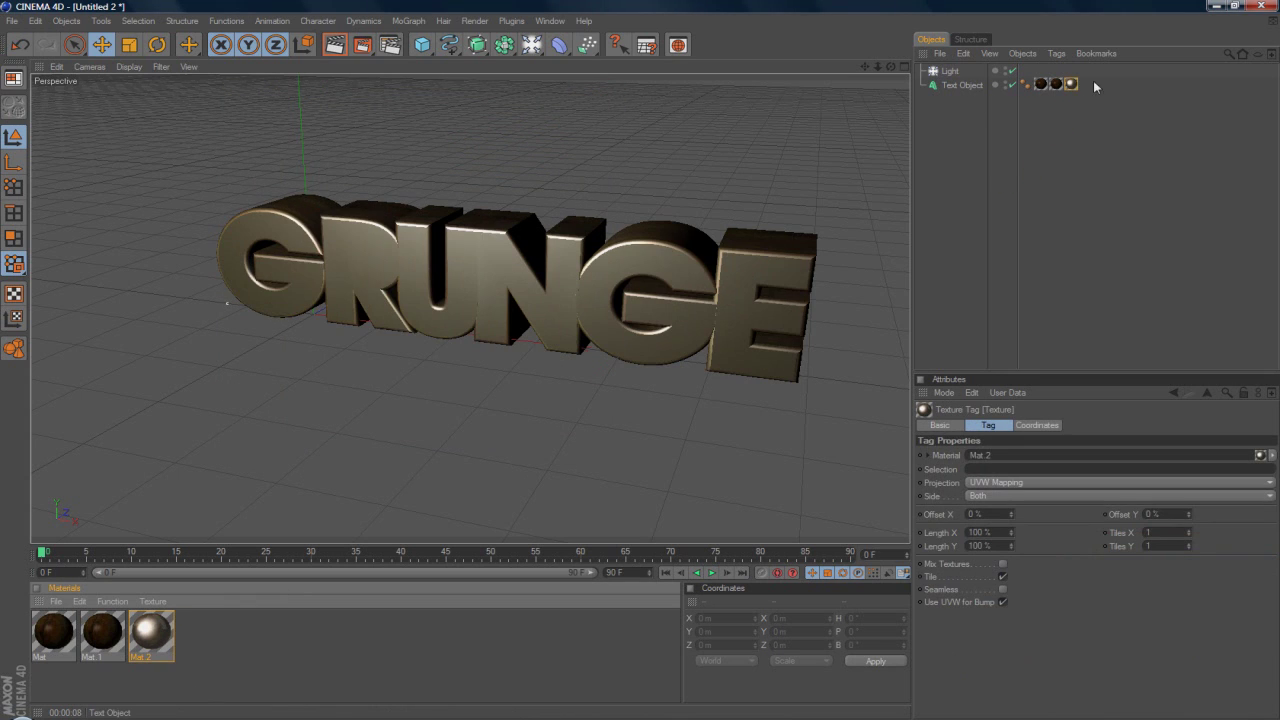
Restrict the Mat.2 texture tag to the R1 selection and render a preview
left_click(1046, 200)
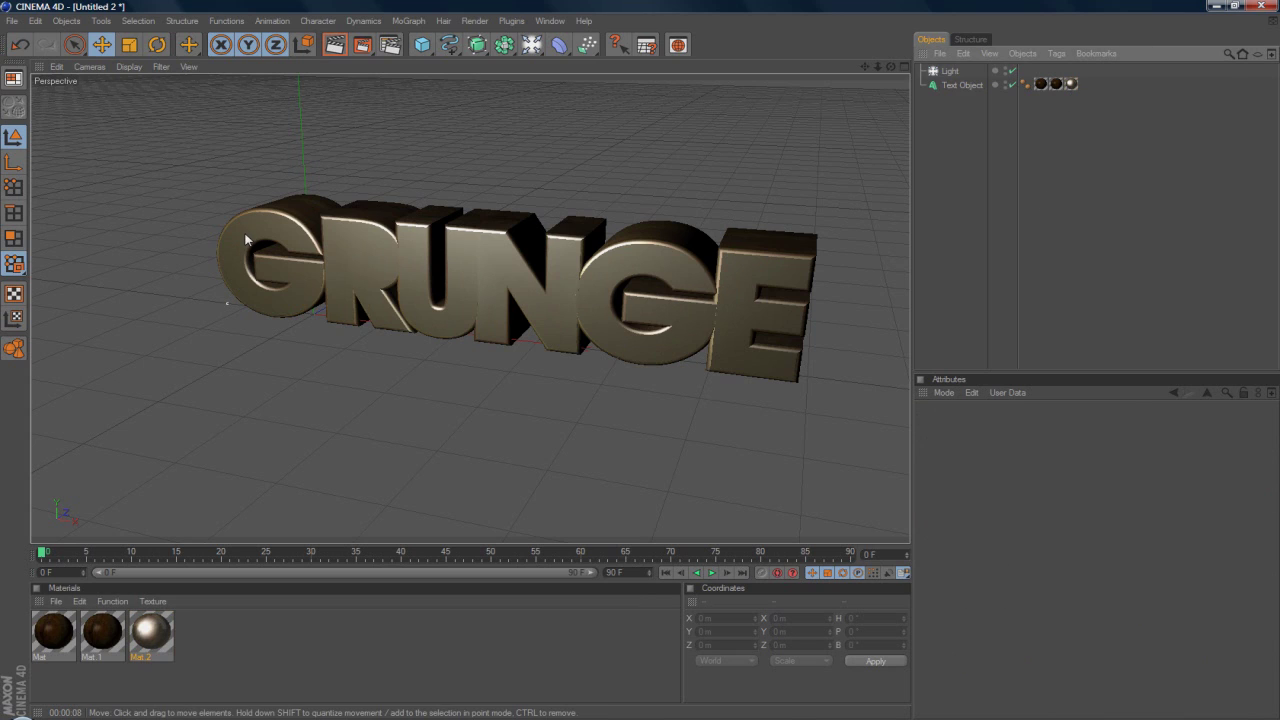
left_click(1071, 84)
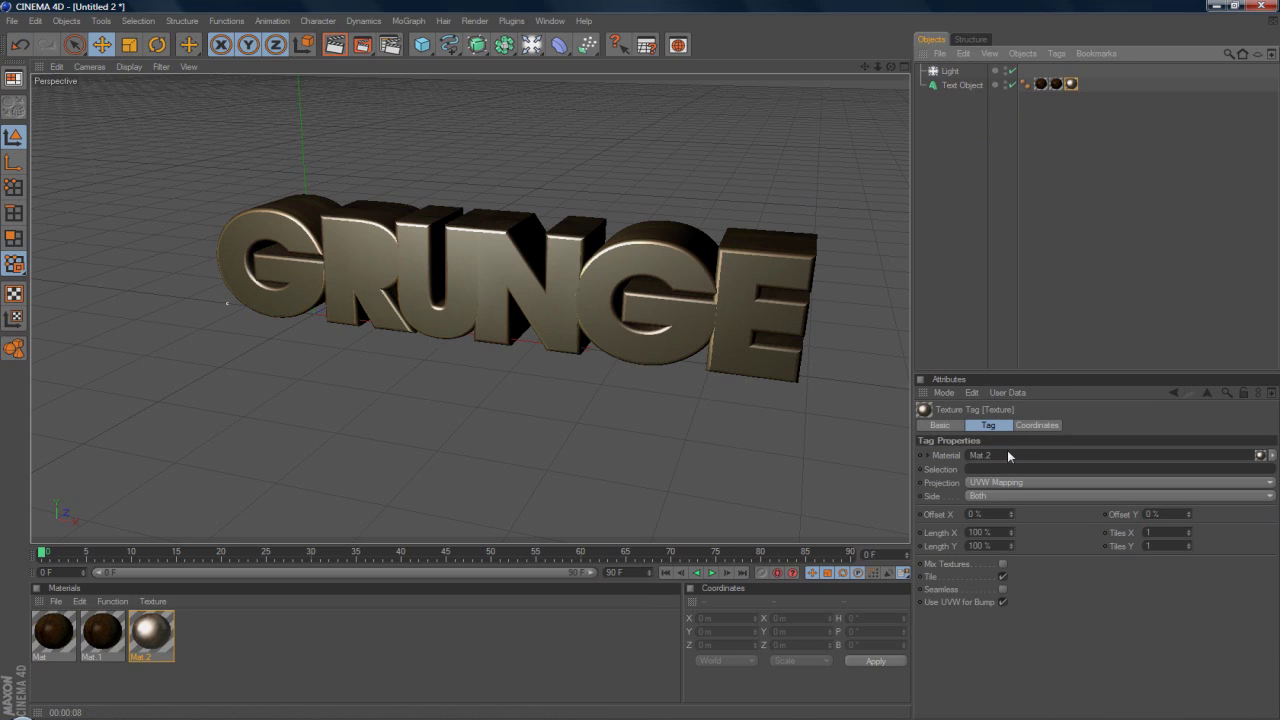
left_click(1007, 466)
type("R")
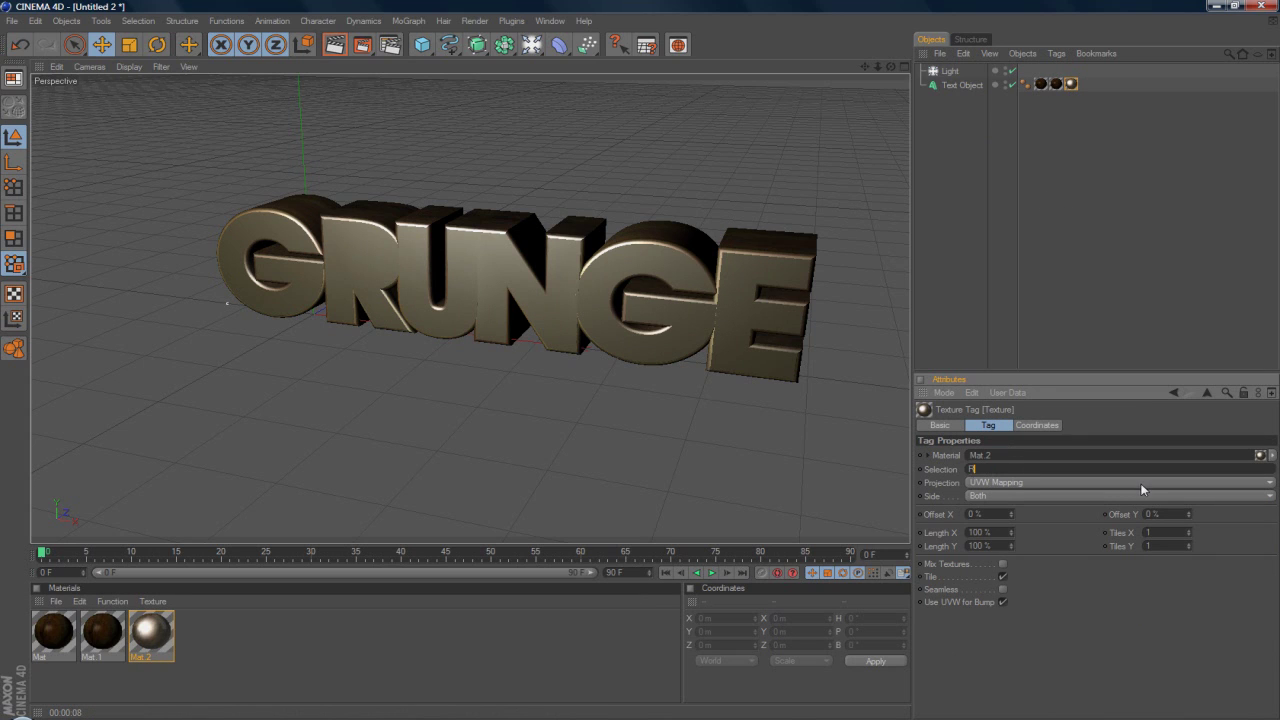
type("1")
left_click(1029, 186)
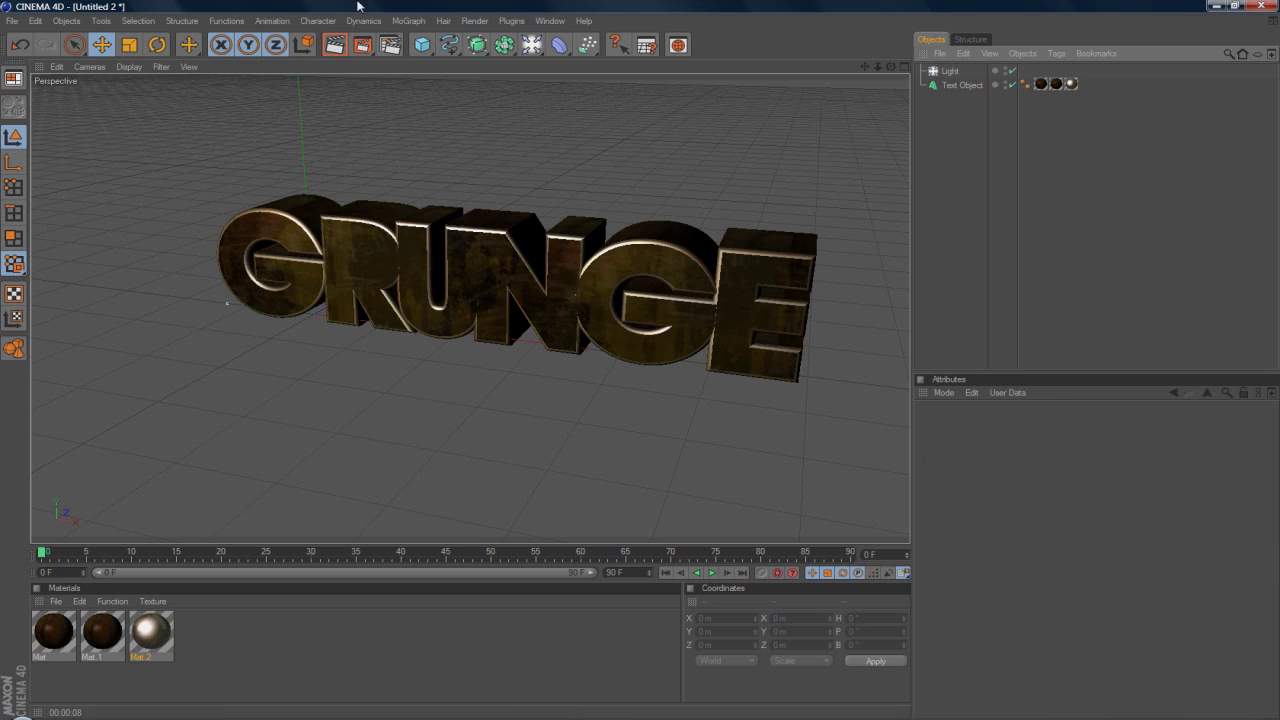
left_click(335, 45)
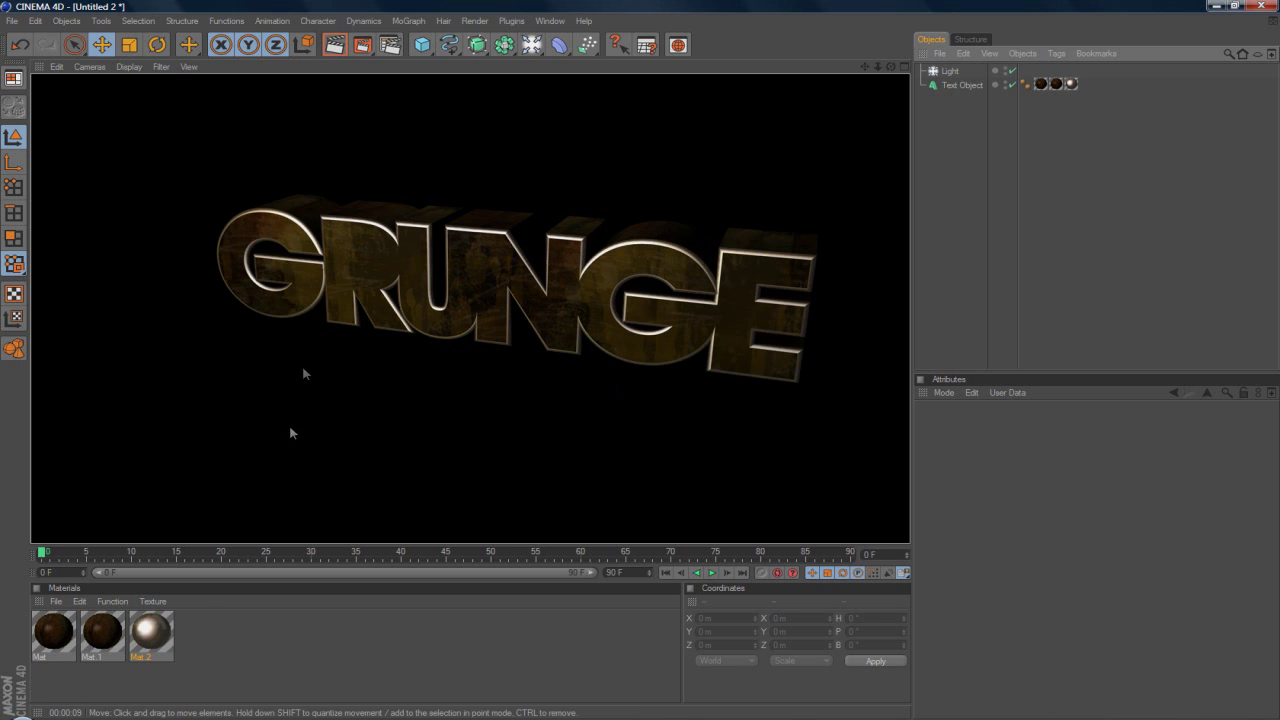
Set Mat.2 to luminance 5%, reflection 6%, specular 79% wide by 77% high, then render
left_click(153, 636)
double_click(153, 636)
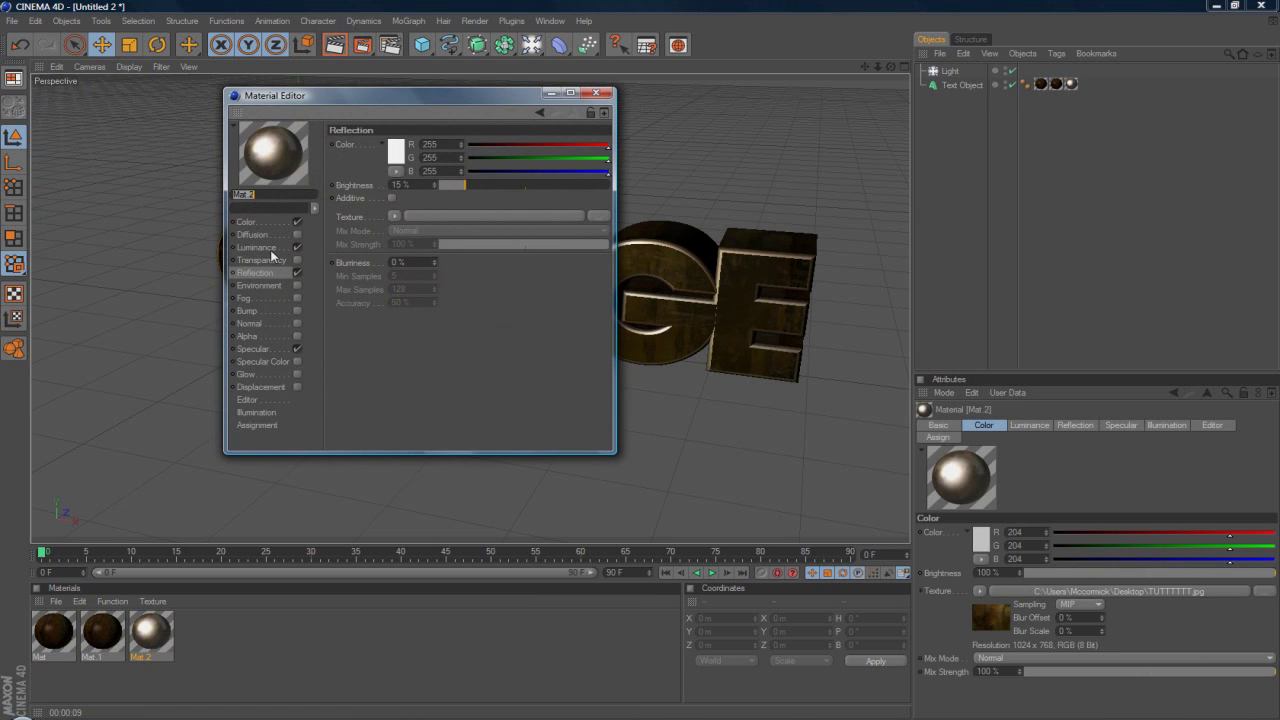
left_click(262, 247)
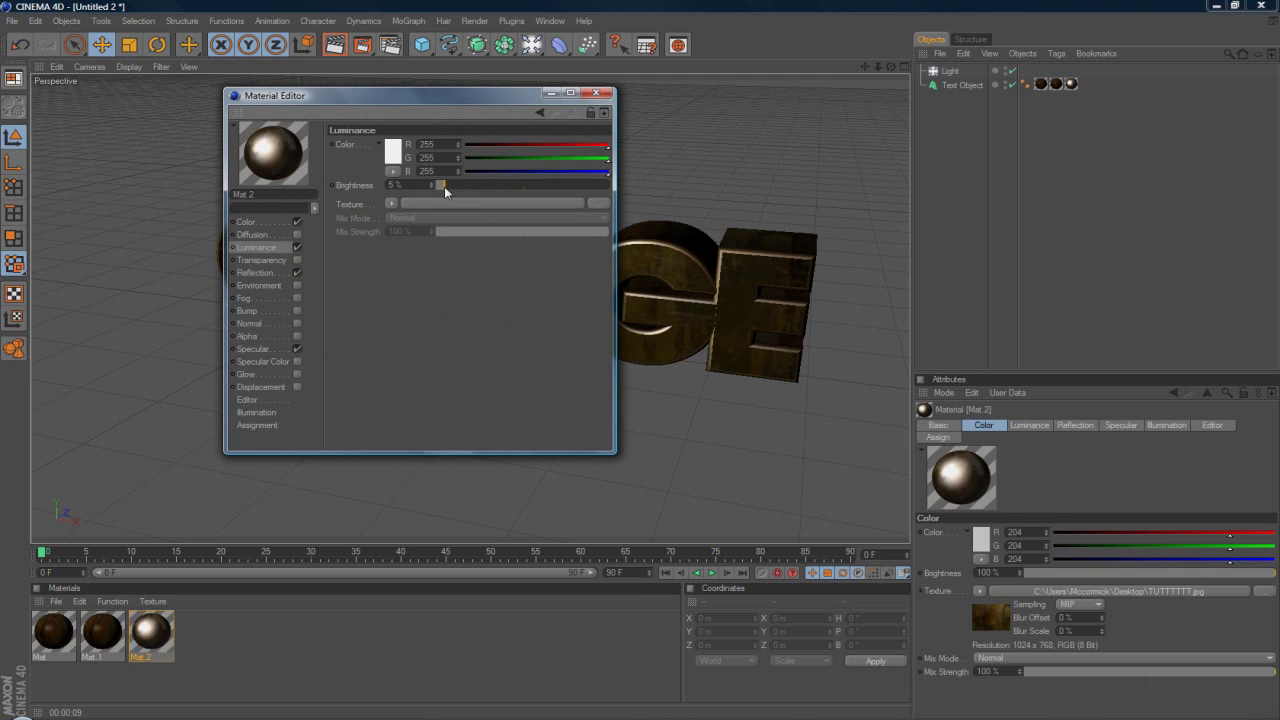
left_click(265, 260)
left_click(262, 273)
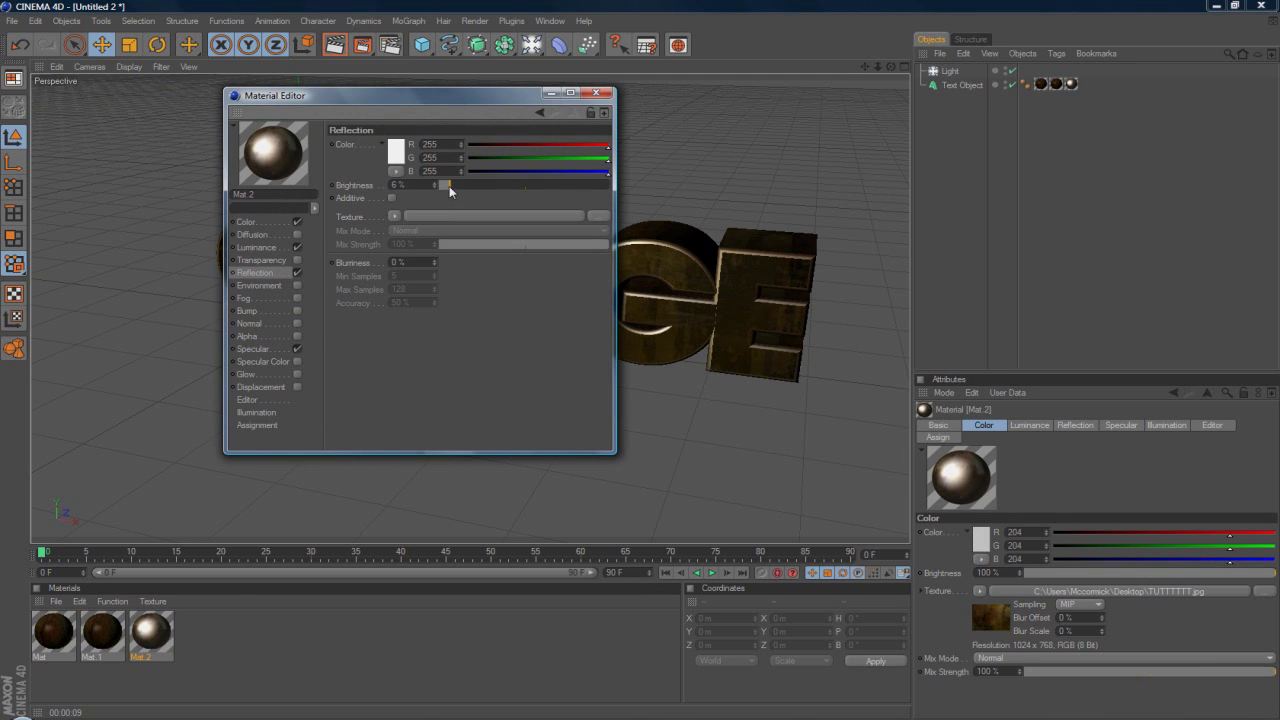
left_click(255, 349)
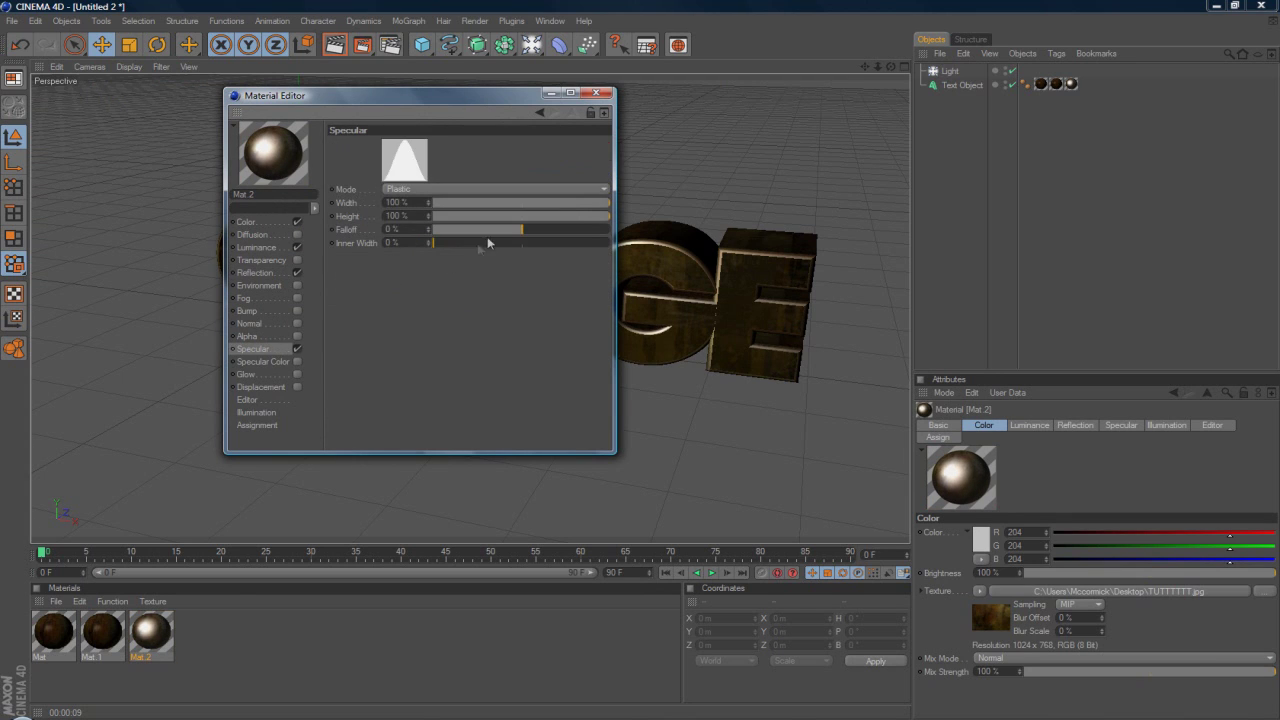
left_click(575, 204)
left_click(571, 216)
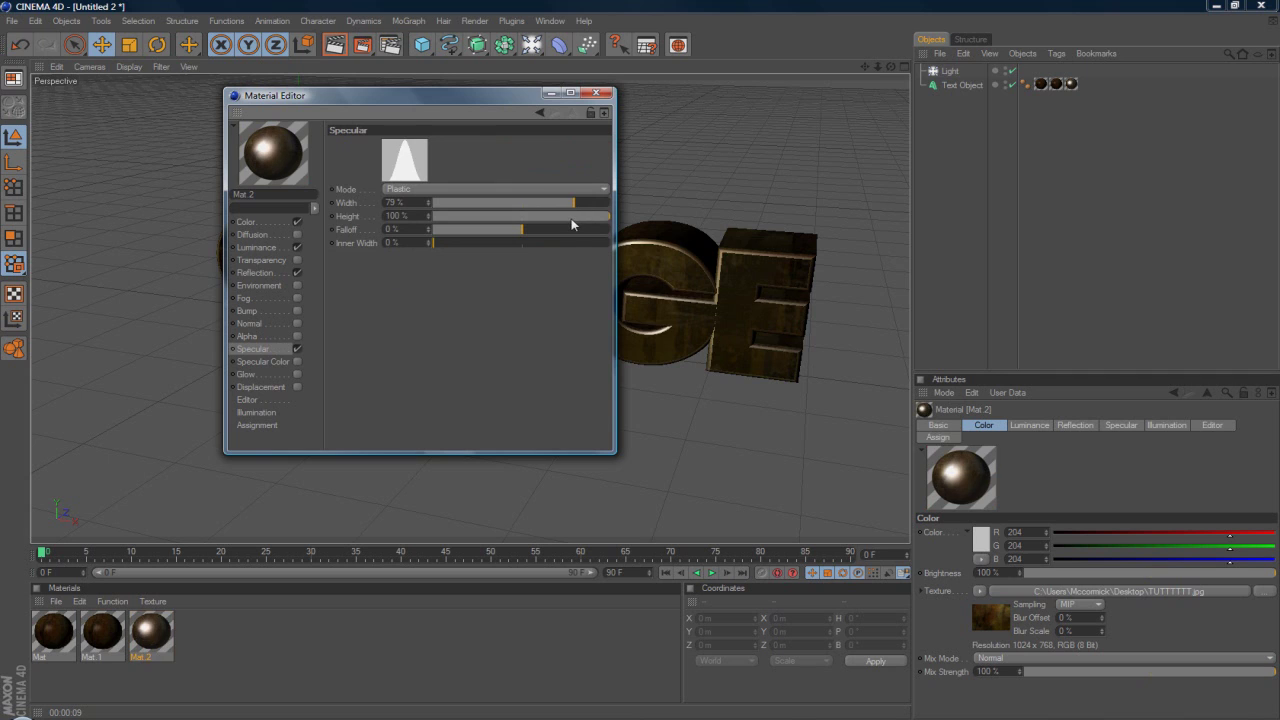
left_click(597, 95)
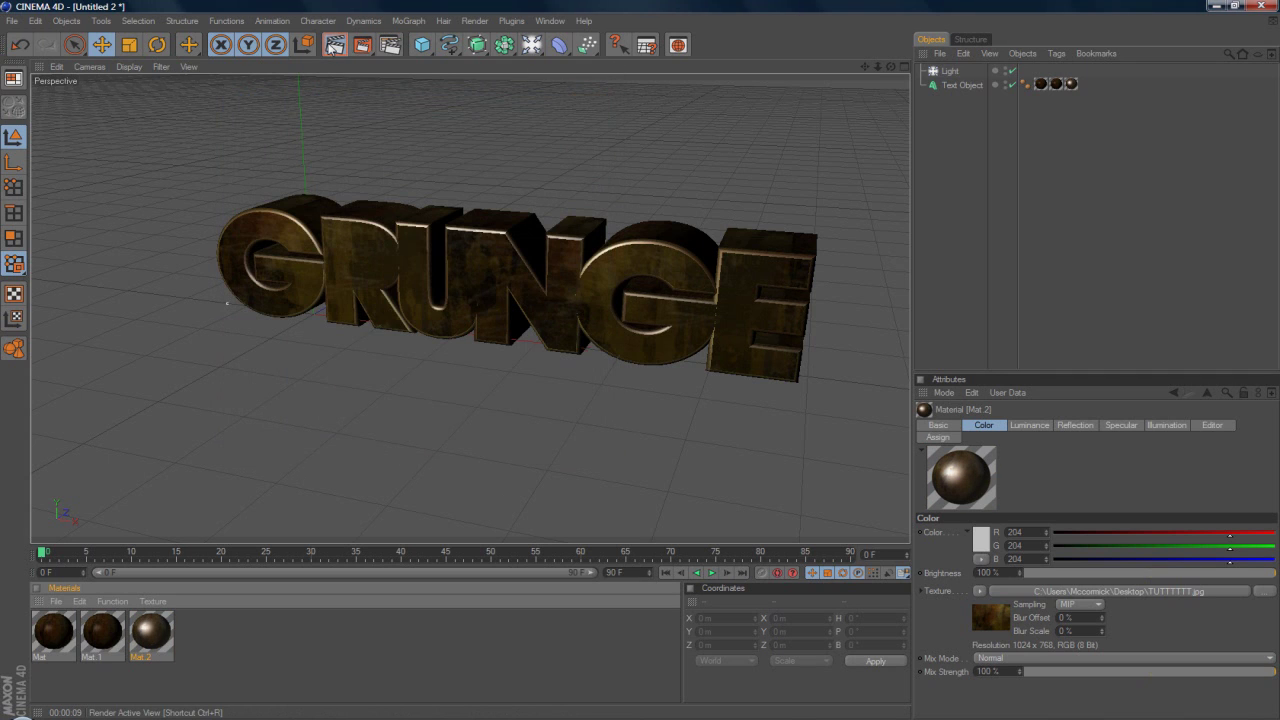
left_click(333, 46)
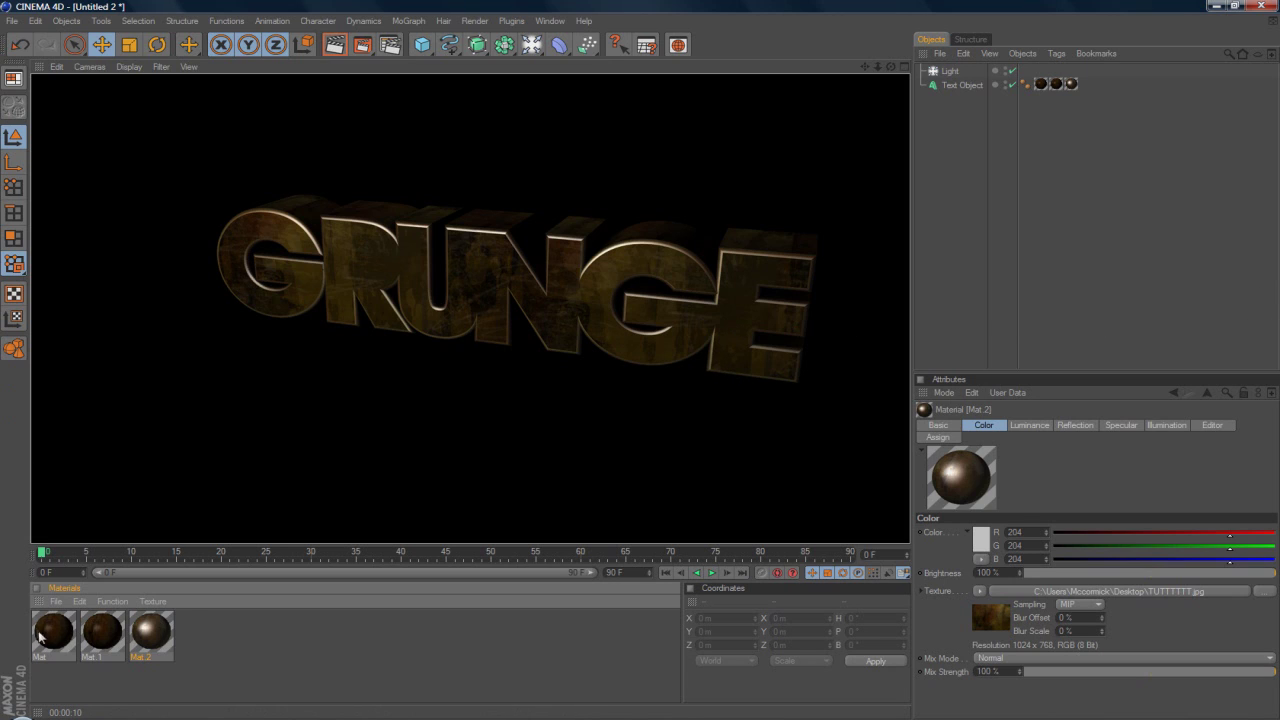
Set the Mat material's colour to bright blue (R0 G148 B255)
left_click(1042, 84)
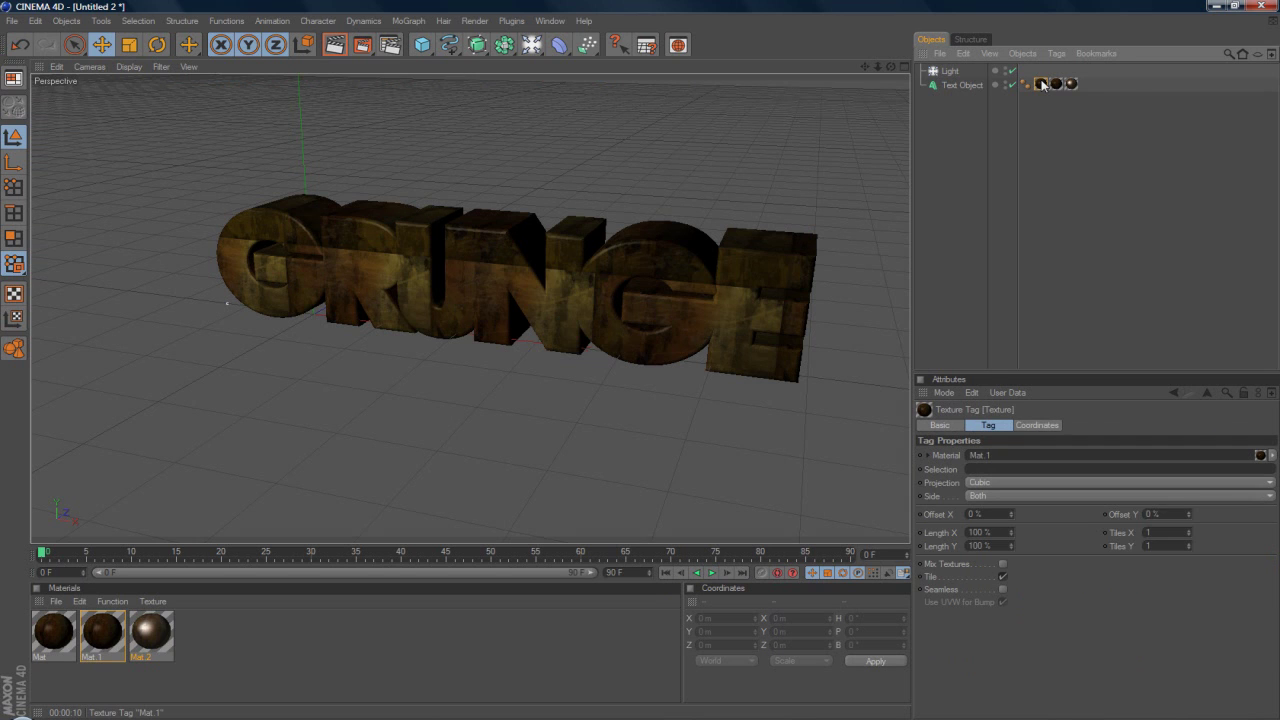
left_click(1050, 84)
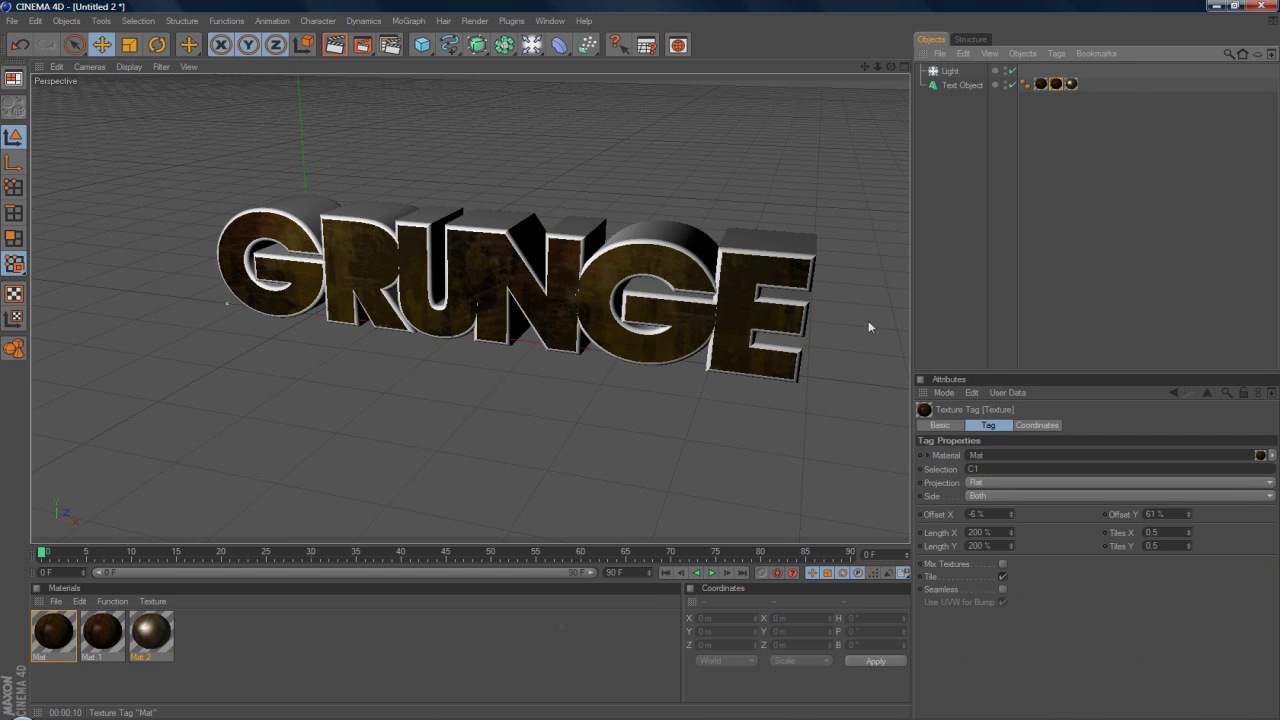
left_click(62, 643)
double_click(62, 643)
left_click(283, 221)
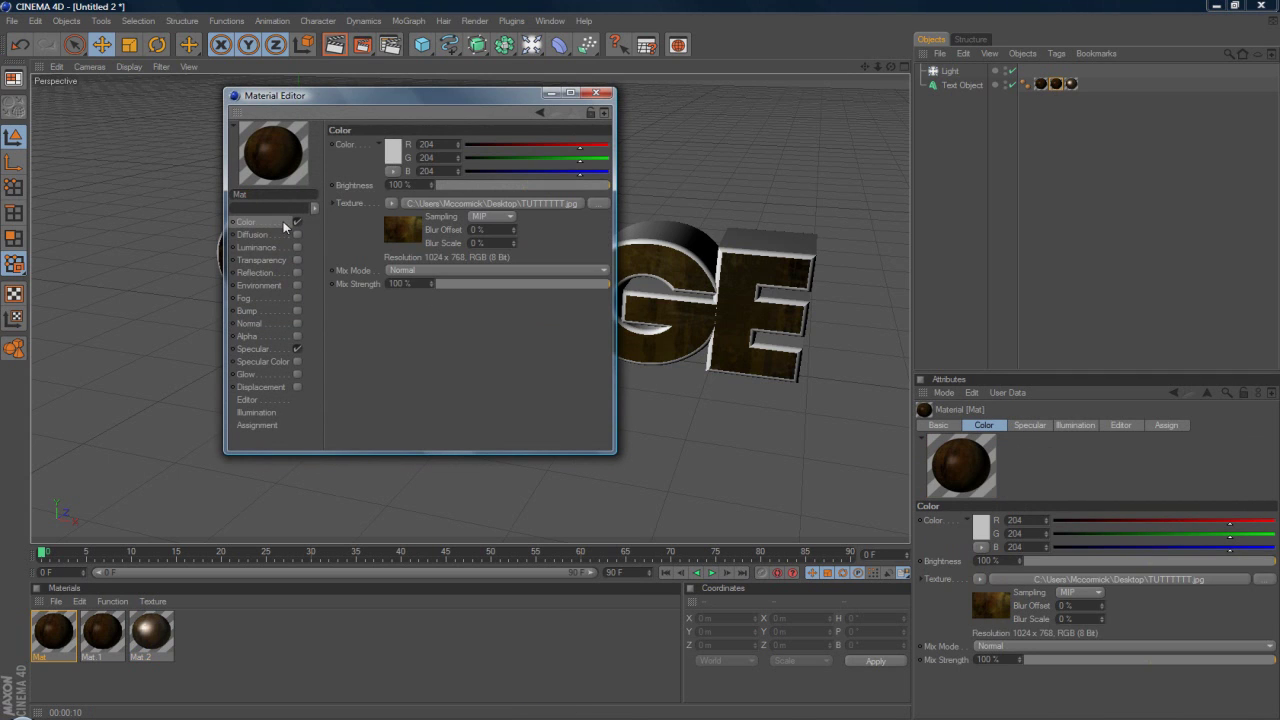
left_click(396, 157)
left_click_drag(389, 111, 440, 111)
left_click(404, 118)
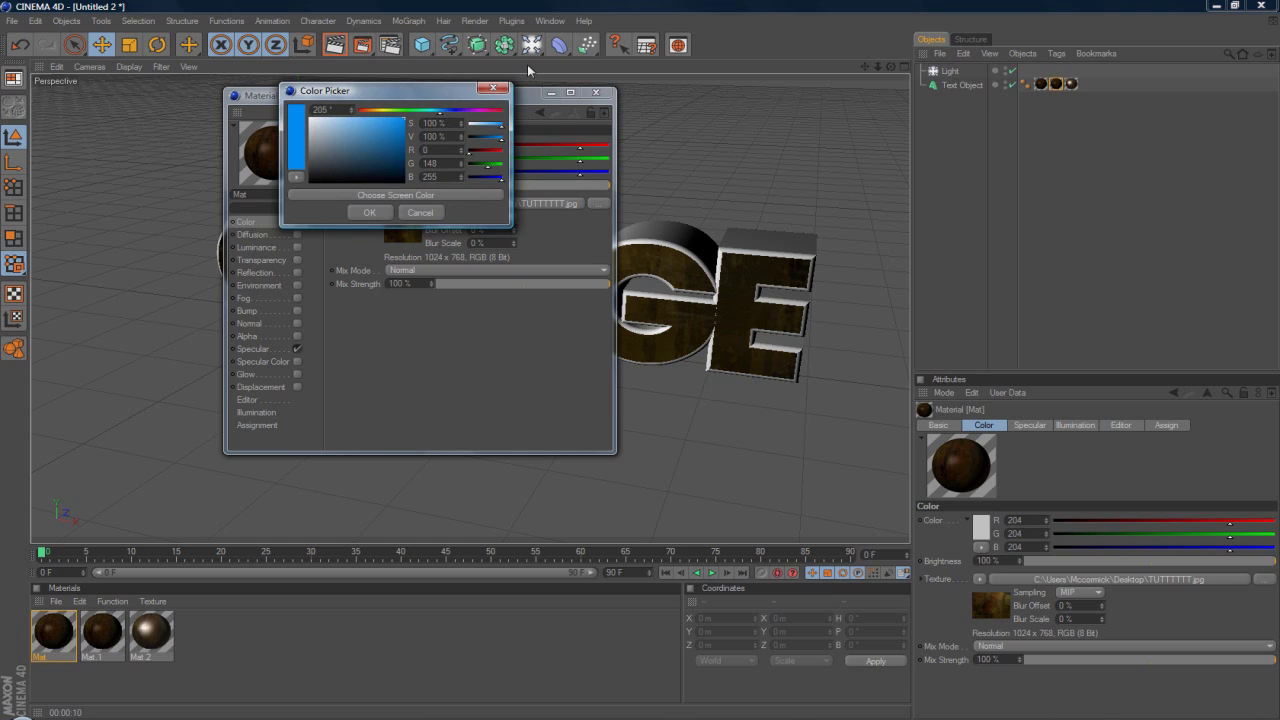
left_click(364, 216)
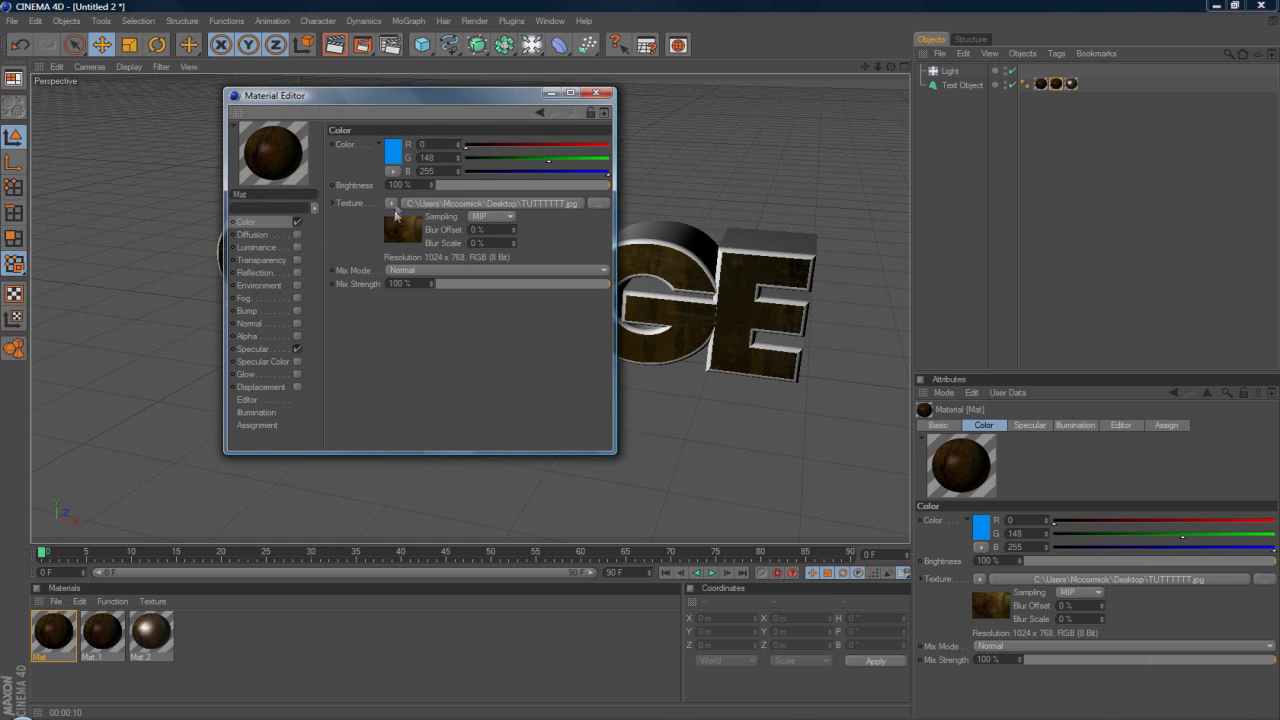
Set the colour channel's texture mix mode to Multiply
left_click(395, 270)
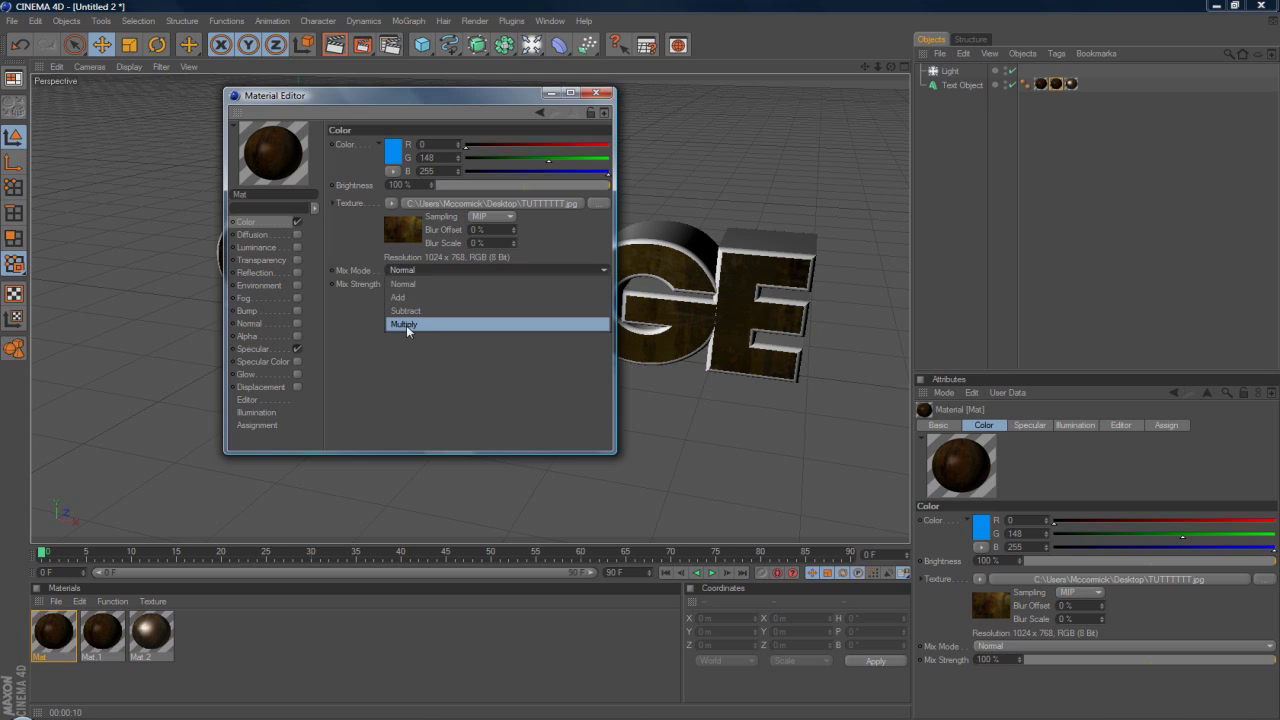
left_click(373, 374)
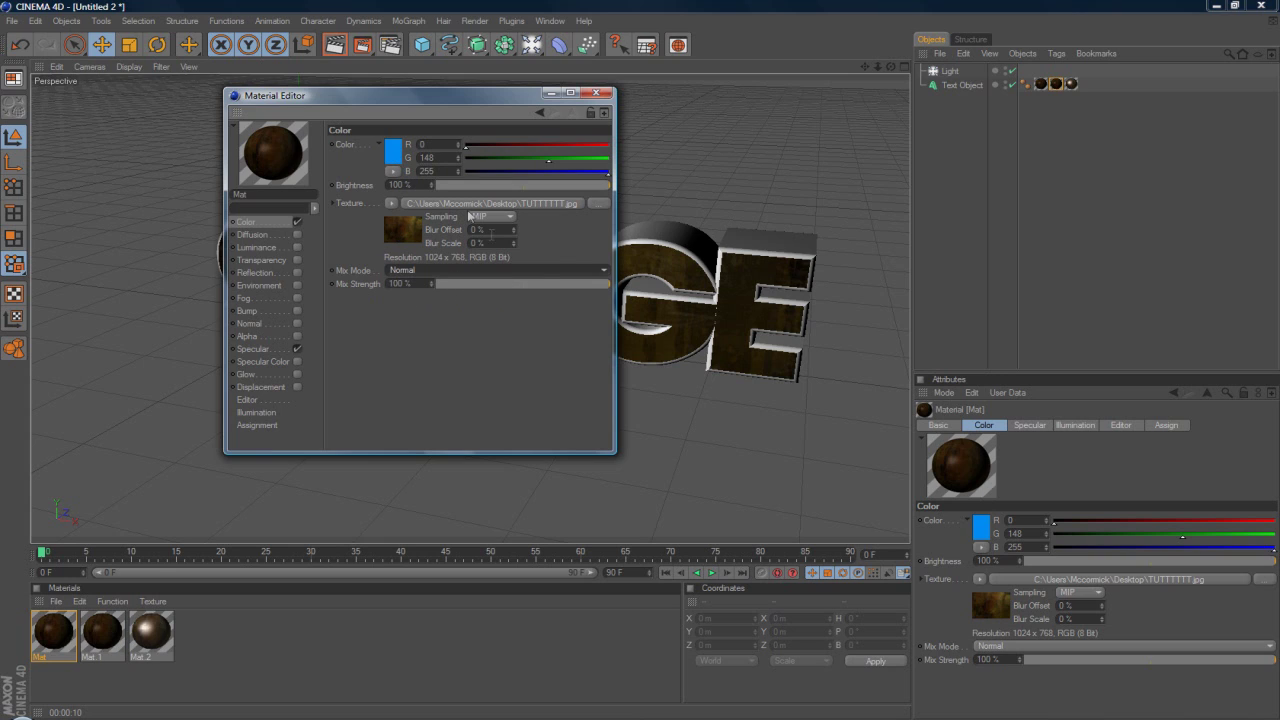
left_click(445, 270)
left_click(433, 318)
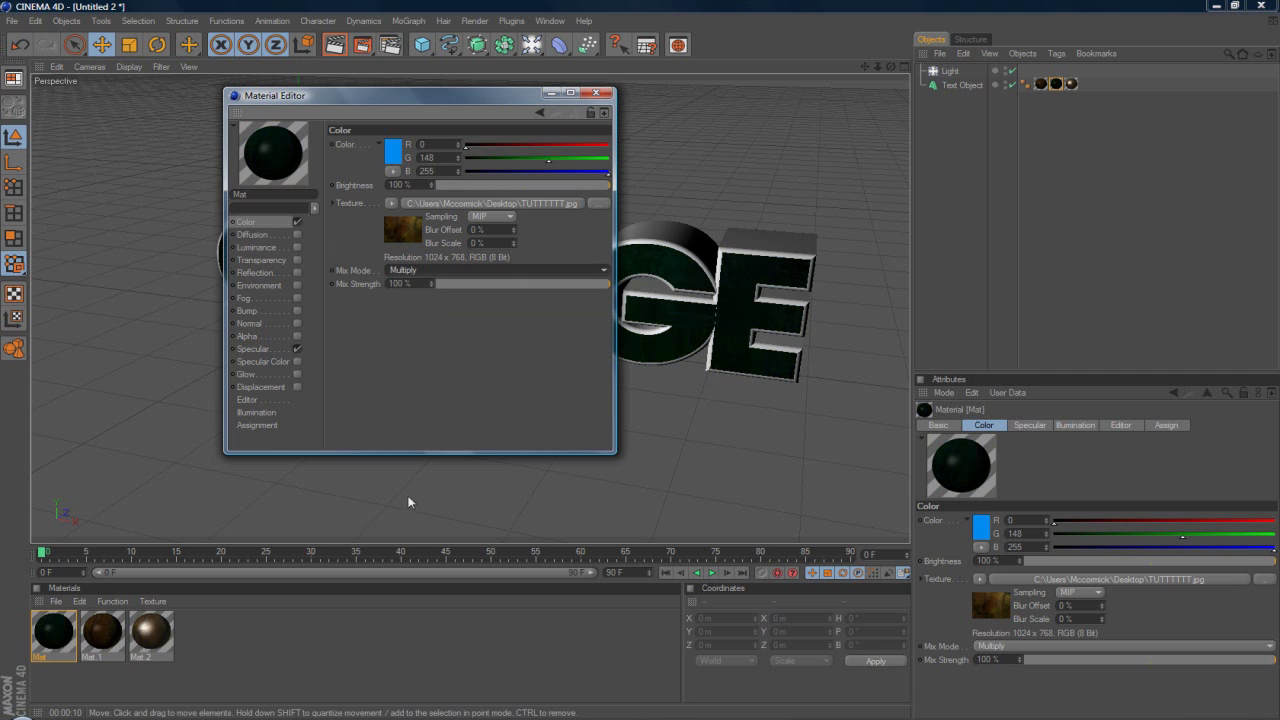
left_click(596, 93)
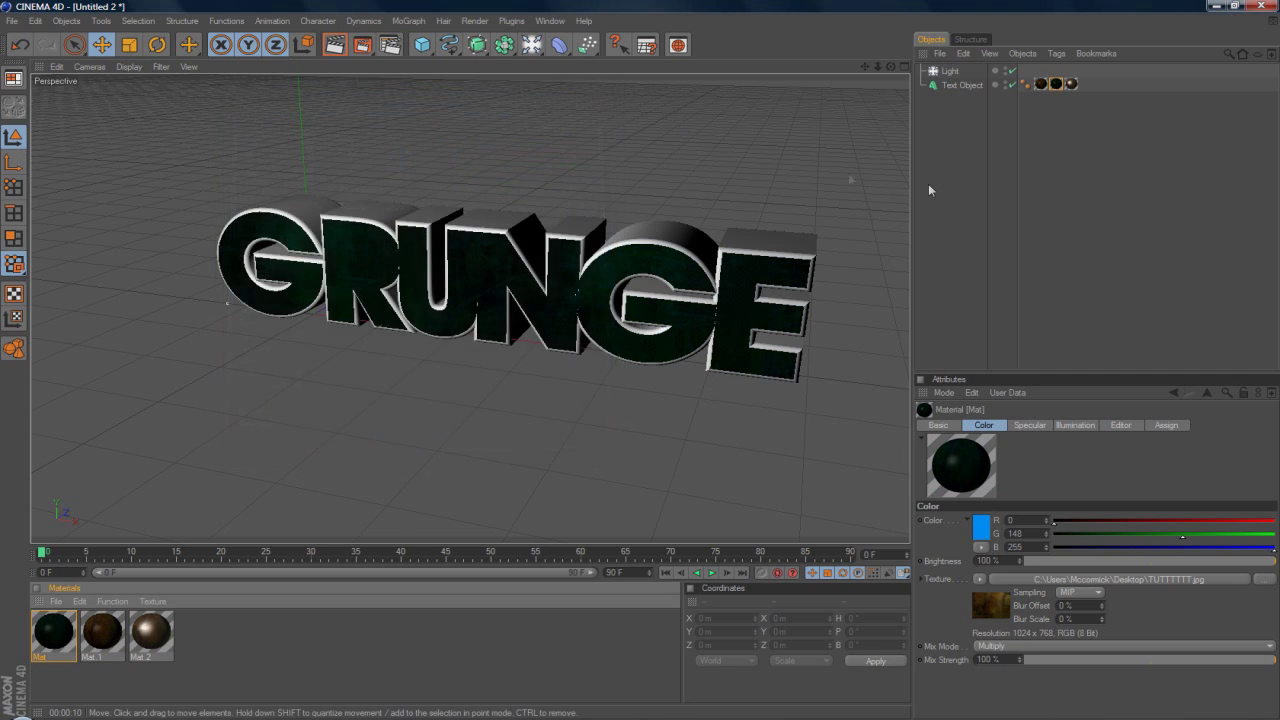
Render the active view to preview the green-tinted, shiny-edged GRUNGE text
left_click(335, 44)
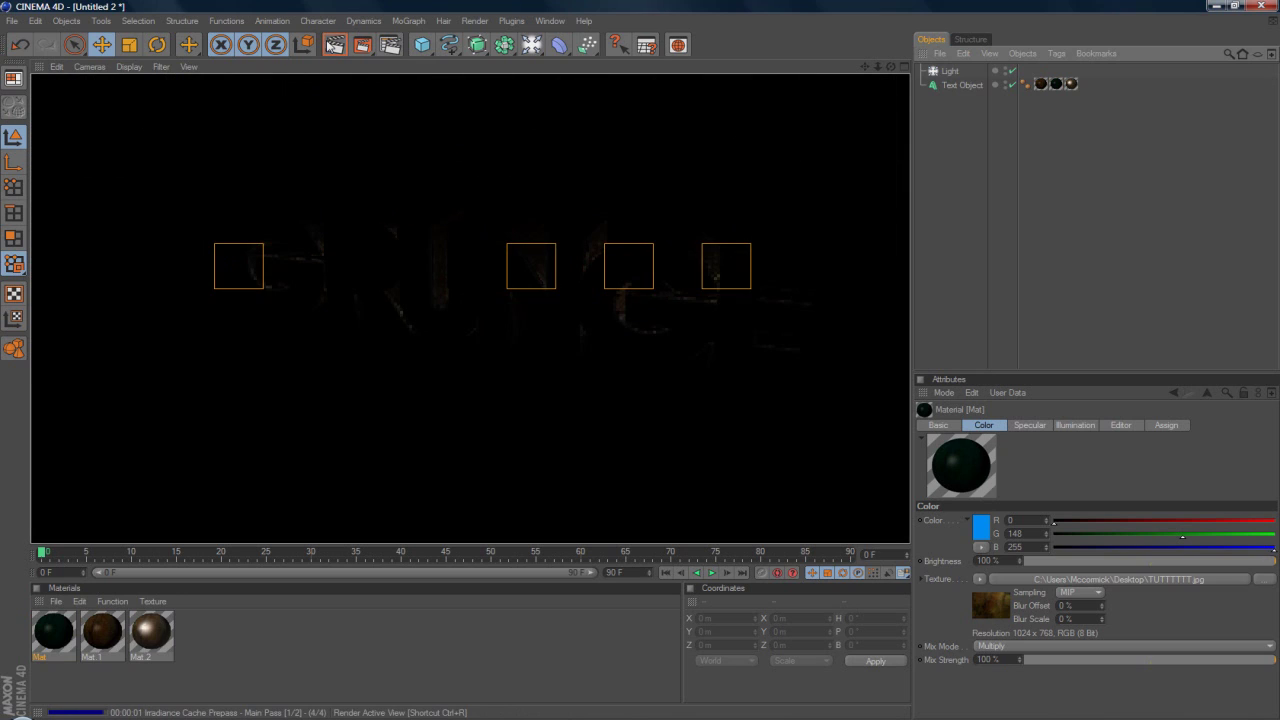